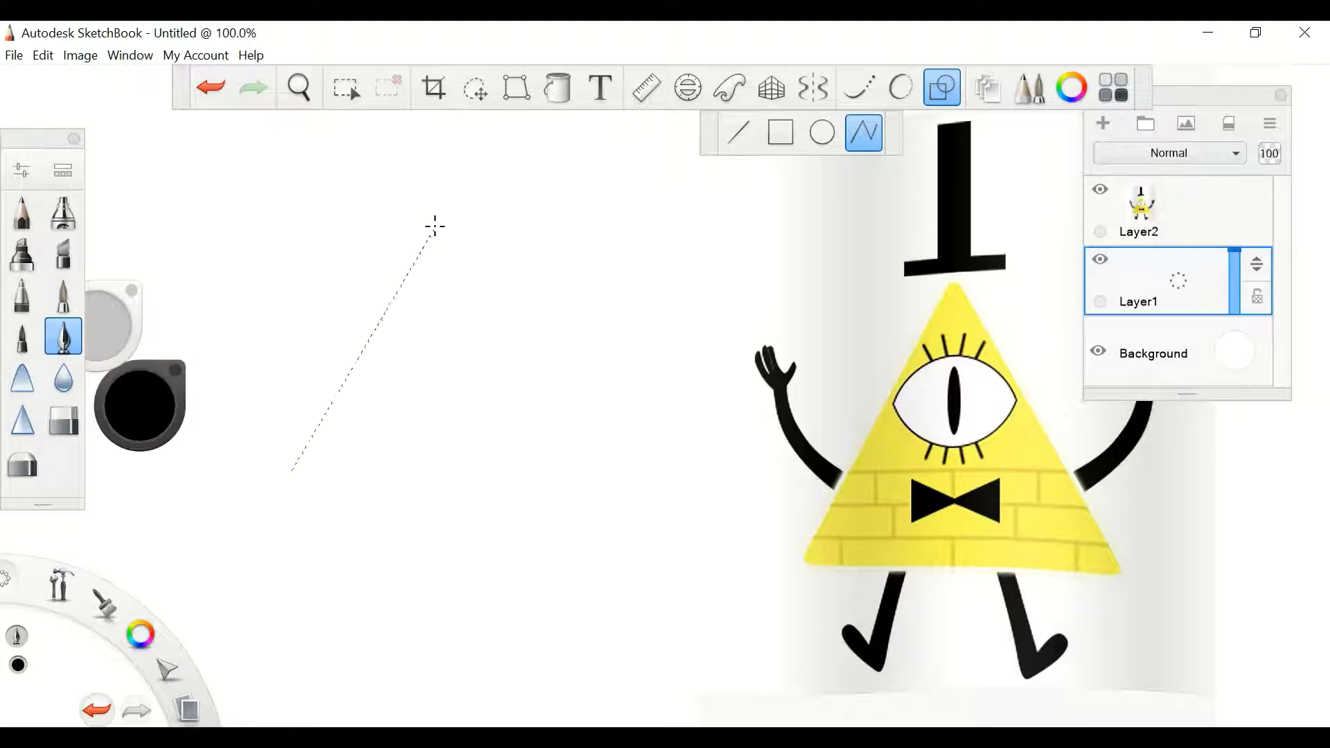
# Draw a triangular body outline from three straight pencil lines on Layer1, beside the reference character.
pyautogui.click(22, 211)
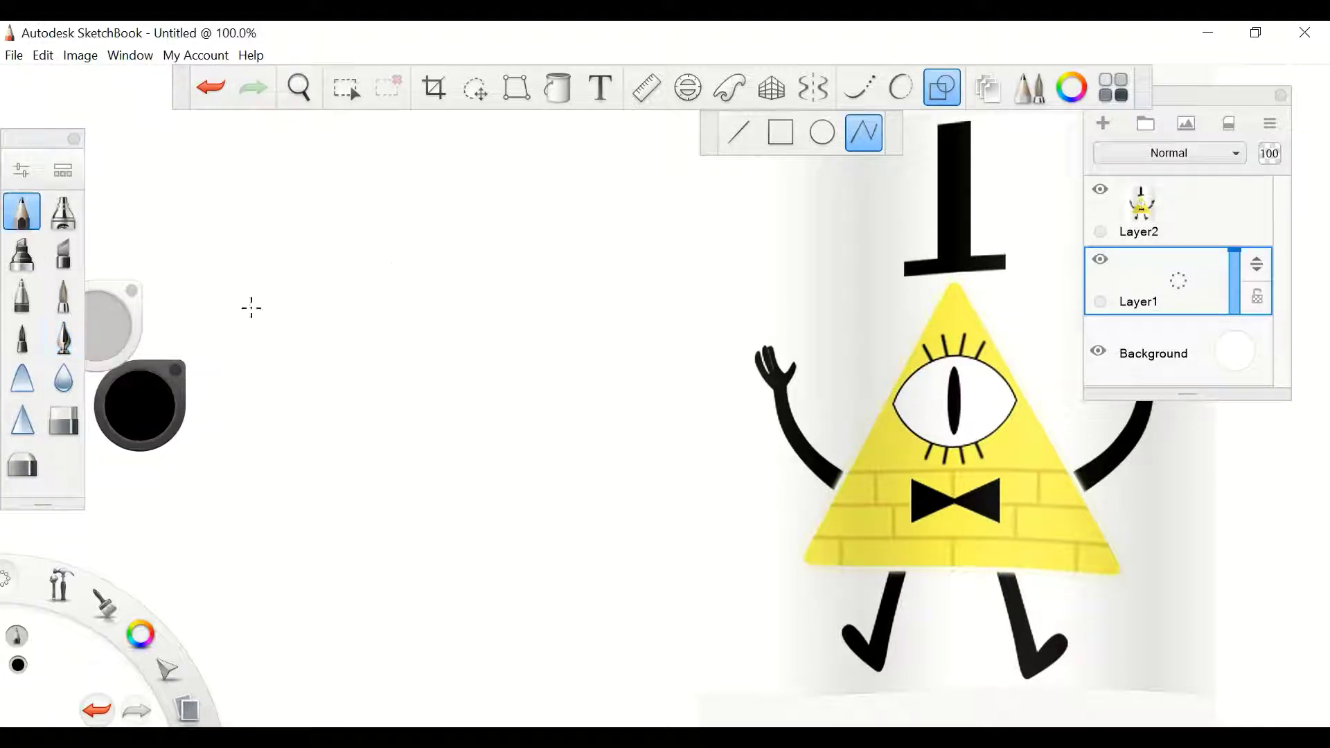
pyautogui.press('l')
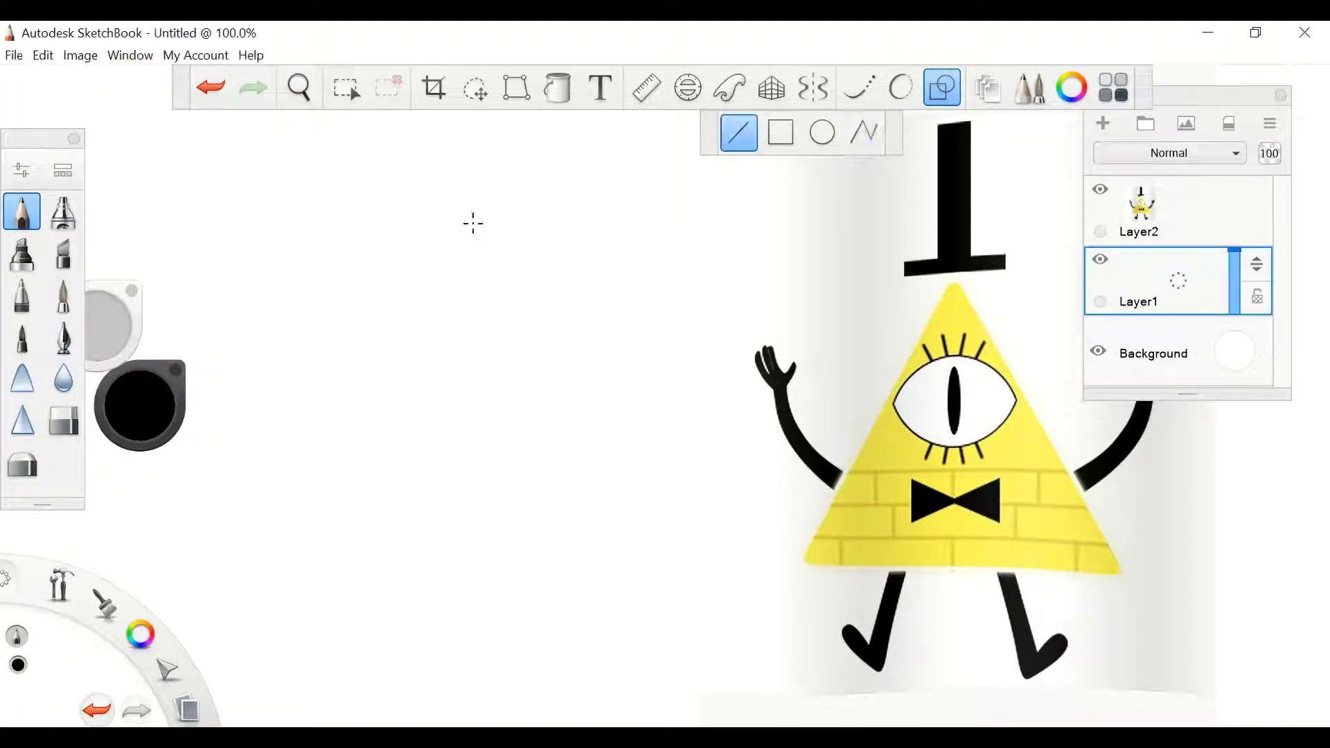
pyautogui.moveTo(359, 454); pyautogui.dragTo(629, 447)
pyautogui.moveTo(490, 214); pyautogui.dragTo(630, 446)
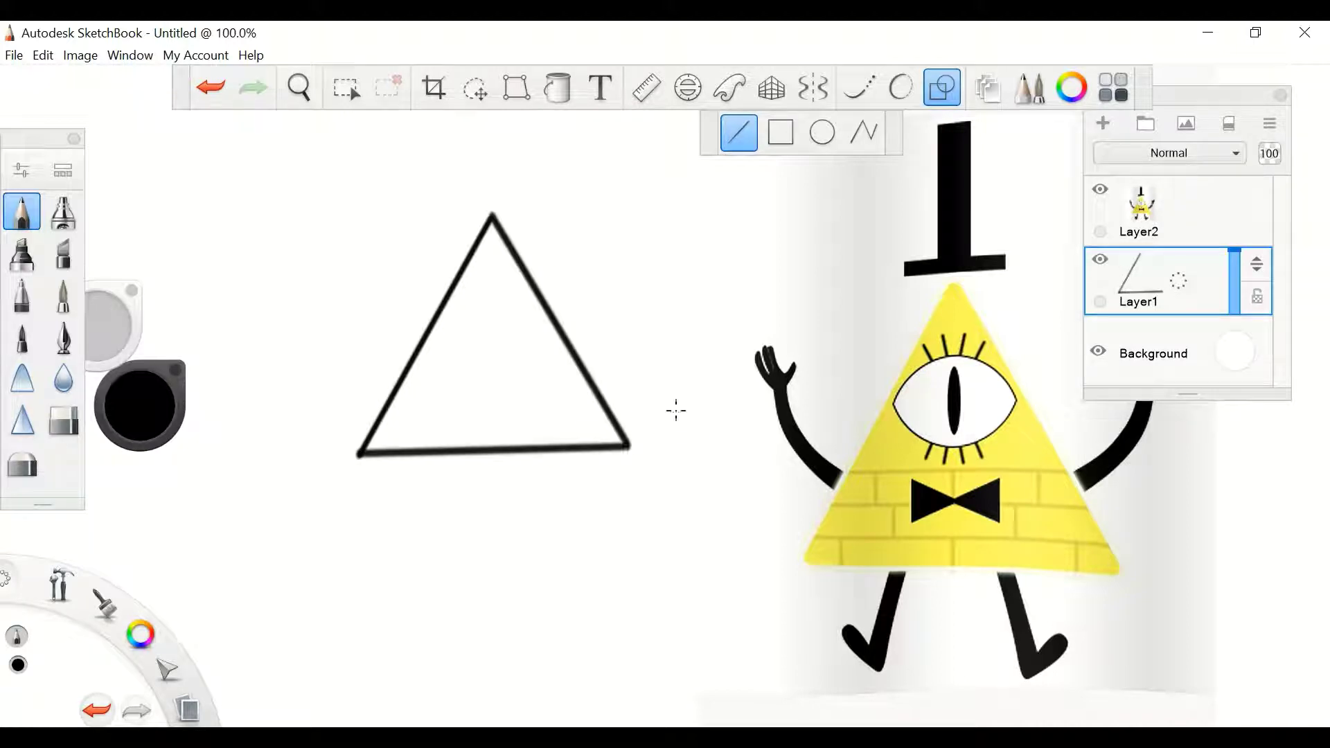
pyautogui.press('Escape')
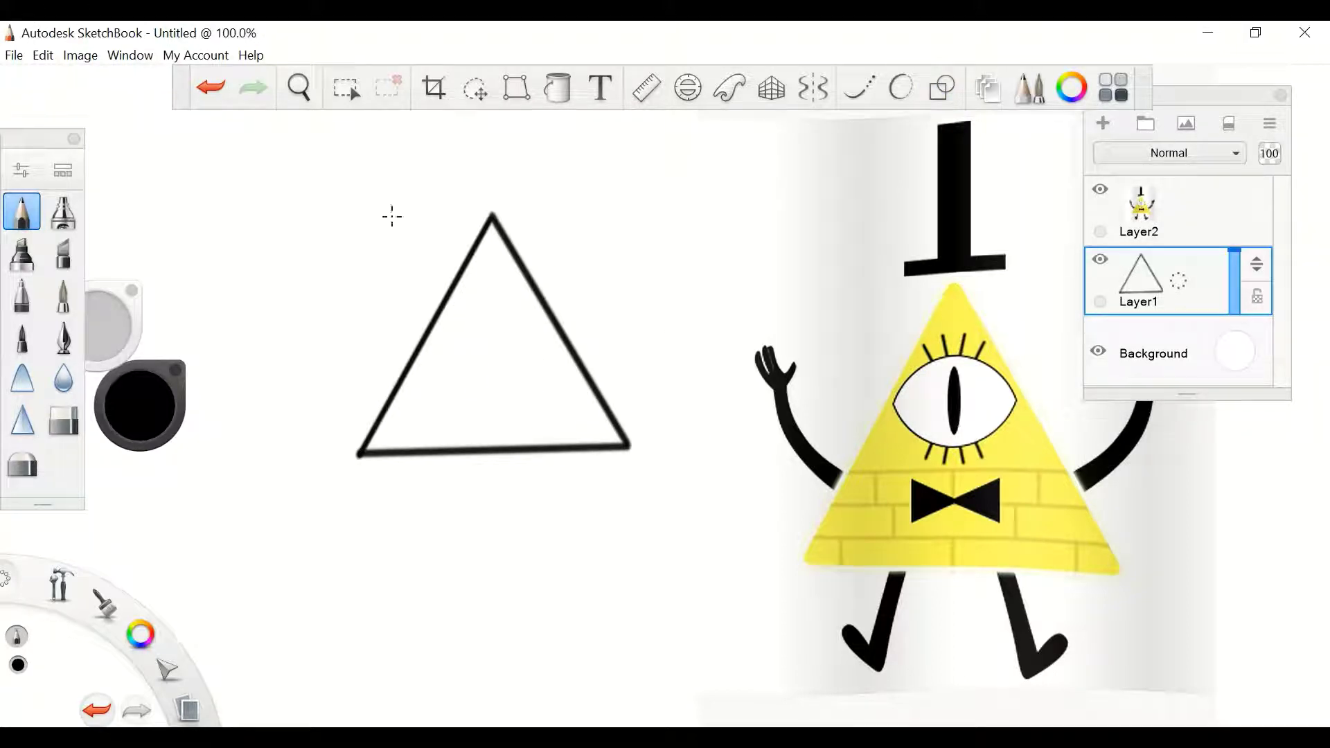
# Enlarge the triangle slightly, level its base and reposition it beside the reference character.
pyautogui.press('v')
pyautogui.moveTo(662, 274); pyautogui.dragTo(693, 192)
pyautogui.moveTo(725, 243); pyautogui.dragTo(724, 243)
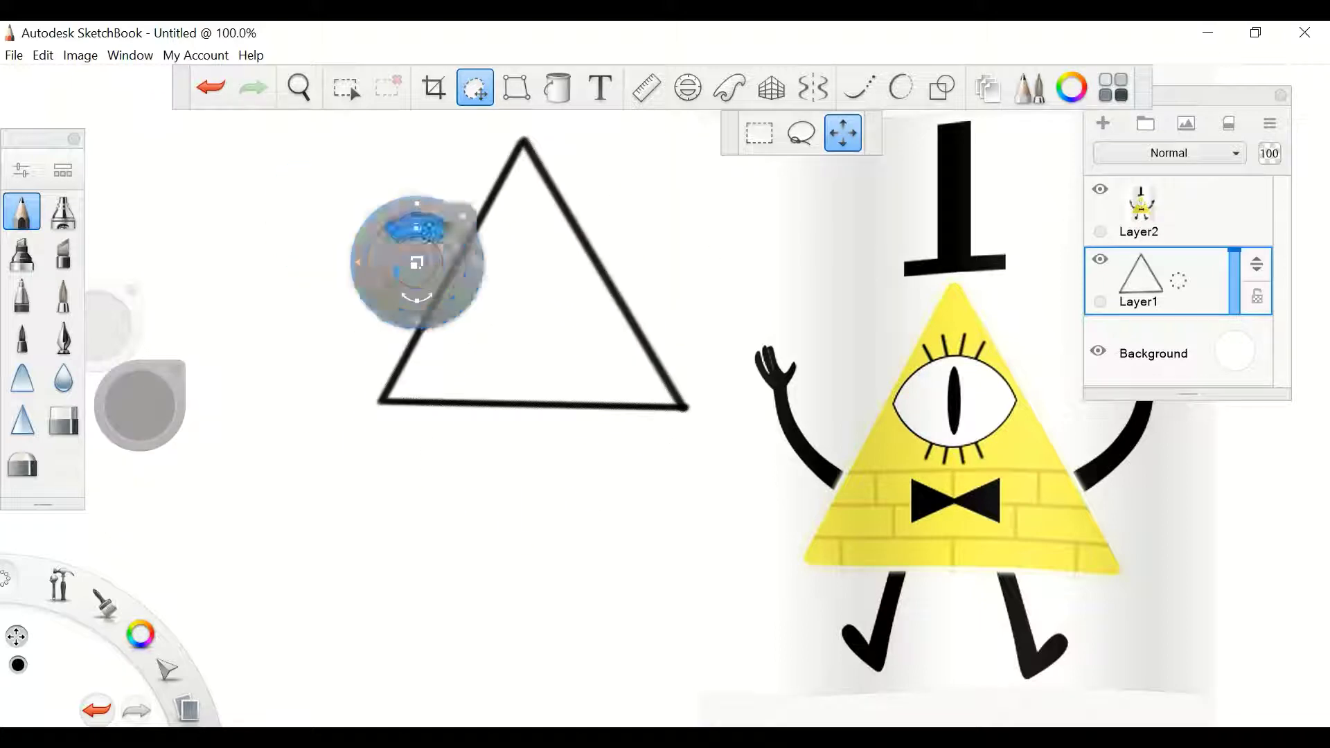
pyautogui.moveTo(416, 261); pyautogui.dragTo(429, 227)
pyautogui.hotkey('ctrl', 'z')
pyautogui.moveTo(563, 267); pyautogui.dragTo(439, 311)
pyautogui.moveTo(510, 436)
pyautogui.mouseDown()
pyautogui.moveTo(529, 457)
pyautogui.moveTo(498, 403)
pyautogui.moveTo(659, 312)
pyautogui.moveTo(688, 318)
pyautogui.moveTo(563, 416)
pyautogui.moveTo(499, 490)
pyautogui.mouseUp()
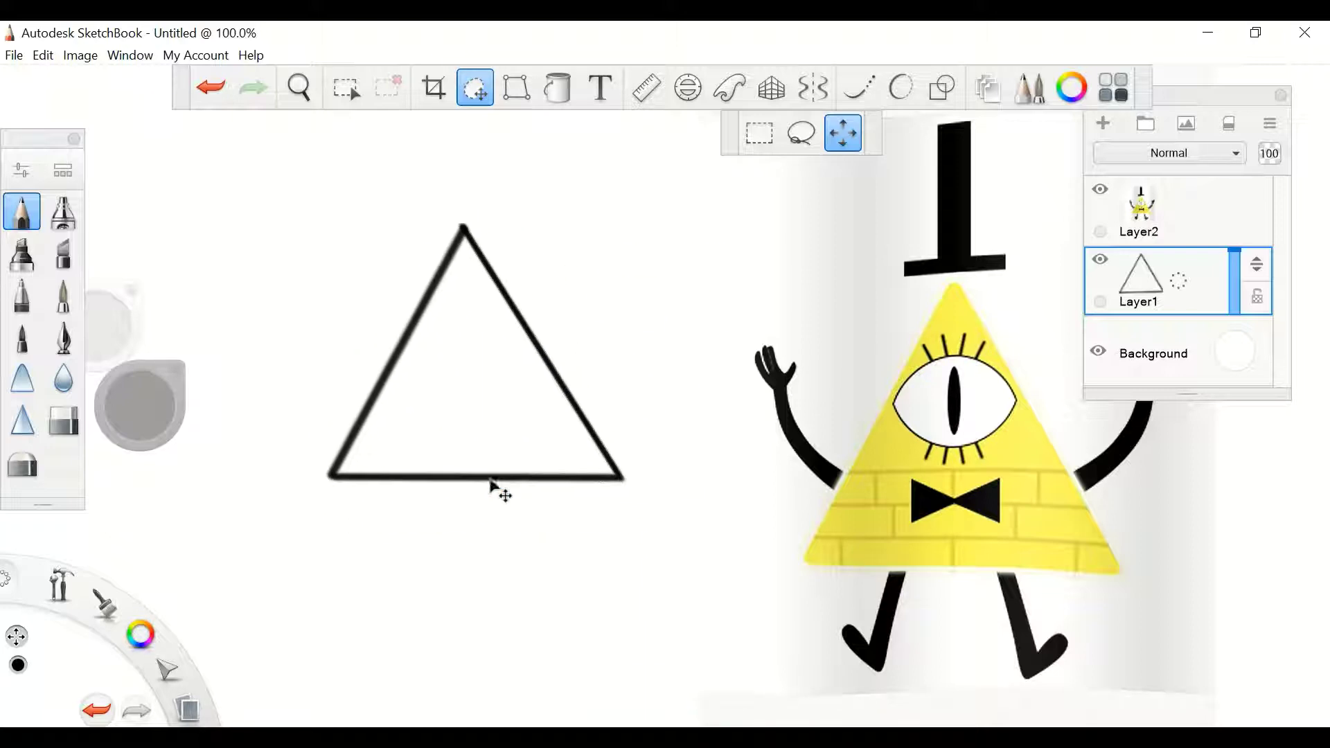
pyautogui.press('Return')
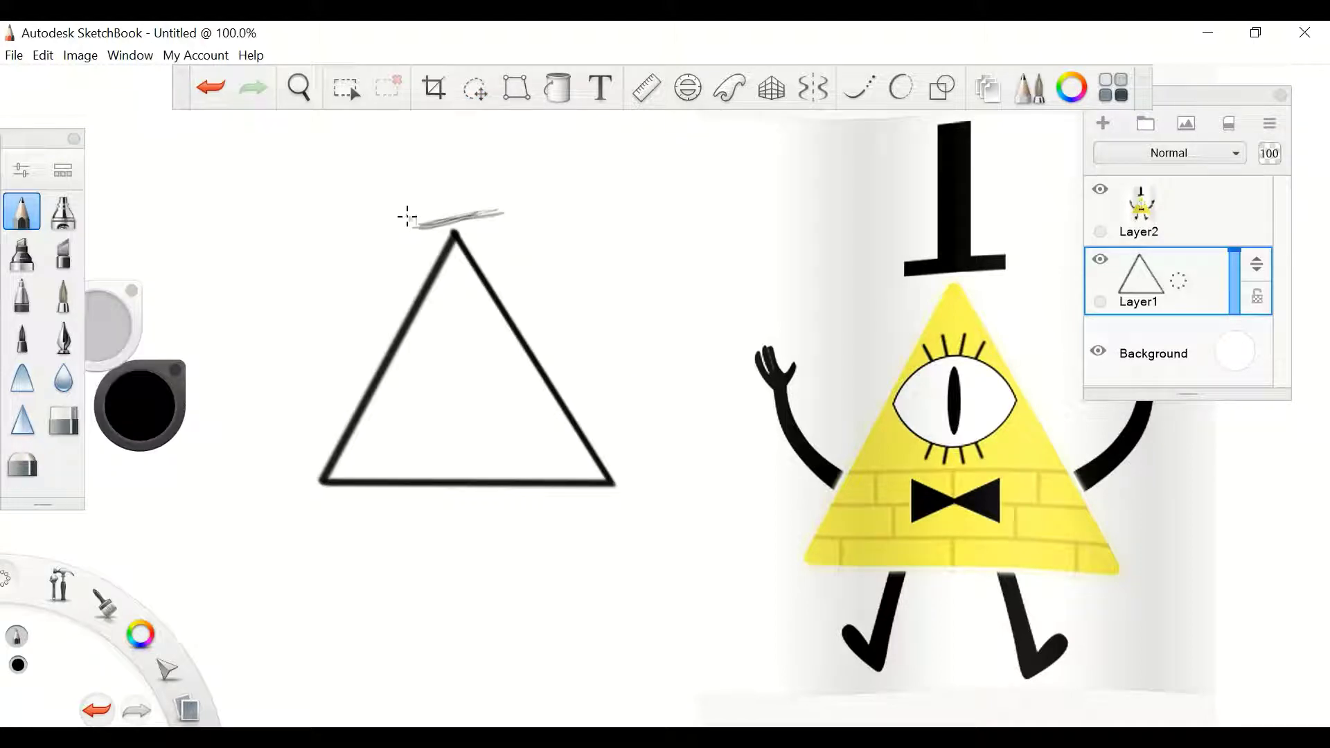
# Sketch a tilted top hat with brim and tall crown above the triangle's apex, moving the drawing down to make room.
pyautogui.moveTo(407, 217); pyautogui.dragTo(498, 217)
pyautogui.moveTo(363, 167)
pyautogui.mouseDown()
pyautogui.moveTo(389, 205)
pyautogui.moveTo(390, 168)
pyautogui.mouseUp()
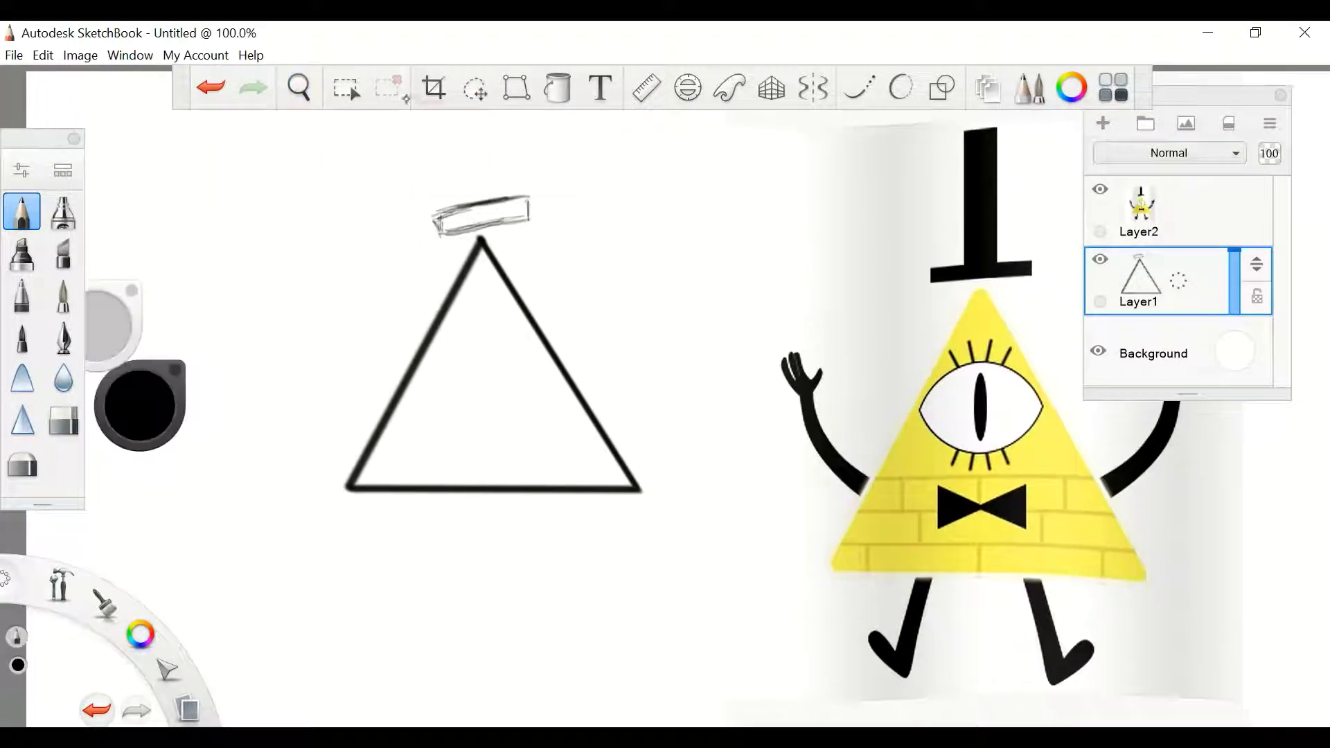
pyautogui.click(475, 87)
pyautogui.moveTo(595, 148); pyautogui.dragTo(607, 220)
pyautogui.press('Return')
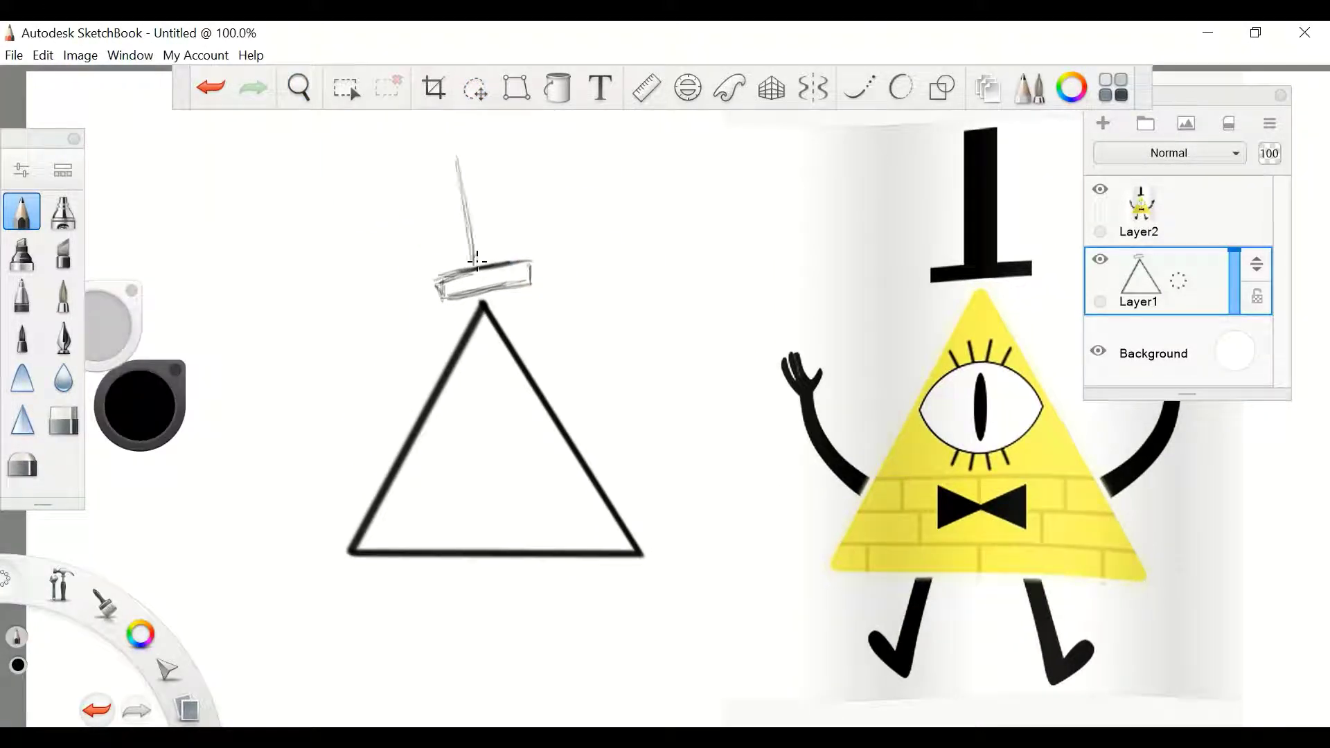
pyautogui.moveTo(499, 135); pyautogui.dragTo(500, 220)
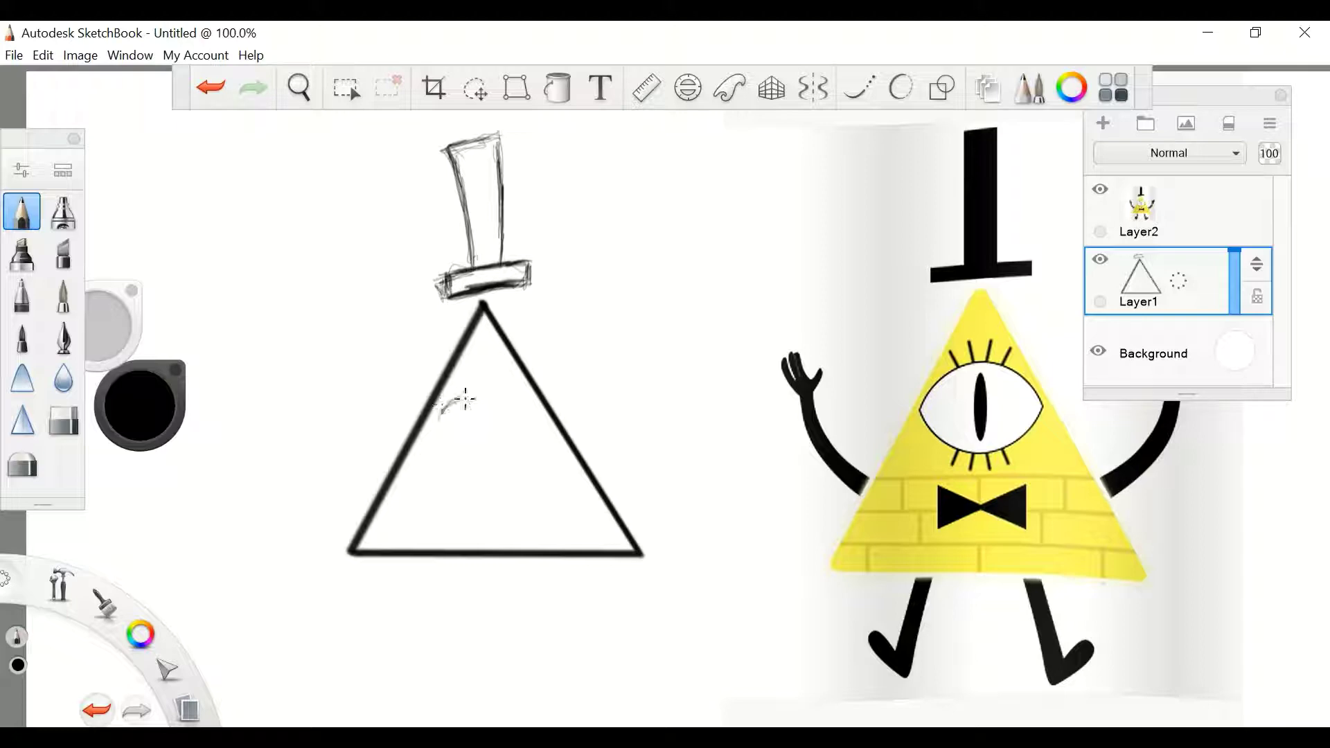
pyautogui.hotkey('ctrl', 'z')
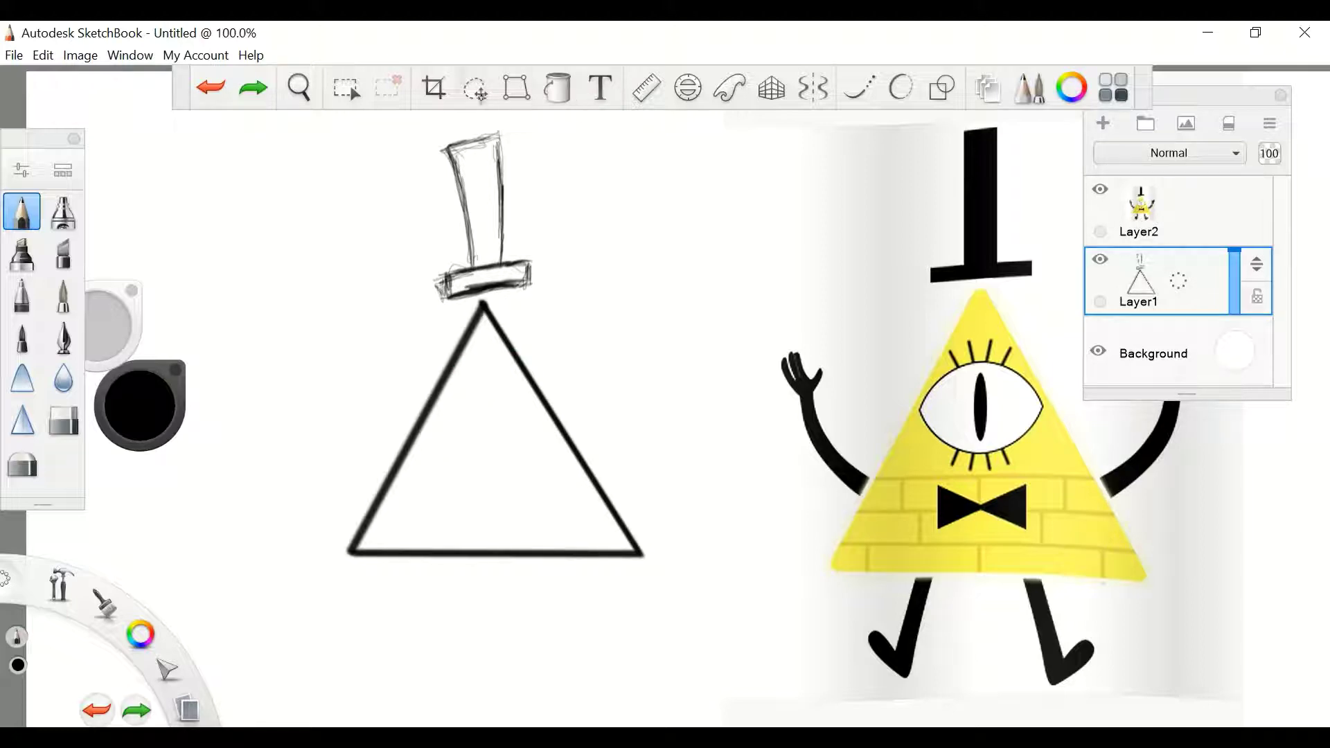
pyautogui.moveTo(582, 286); pyautogui.dragTo(689, 281)
pyautogui.hotkey('ctrl', 'z')
# Draw an almond-shaped eye outline to the side of the triangle with Steady Stroke, hiding the reference layer while drawing.
pyautogui.click(858, 88)
pyautogui.moveTo(600, 306); pyautogui.dragTo(723, 270)
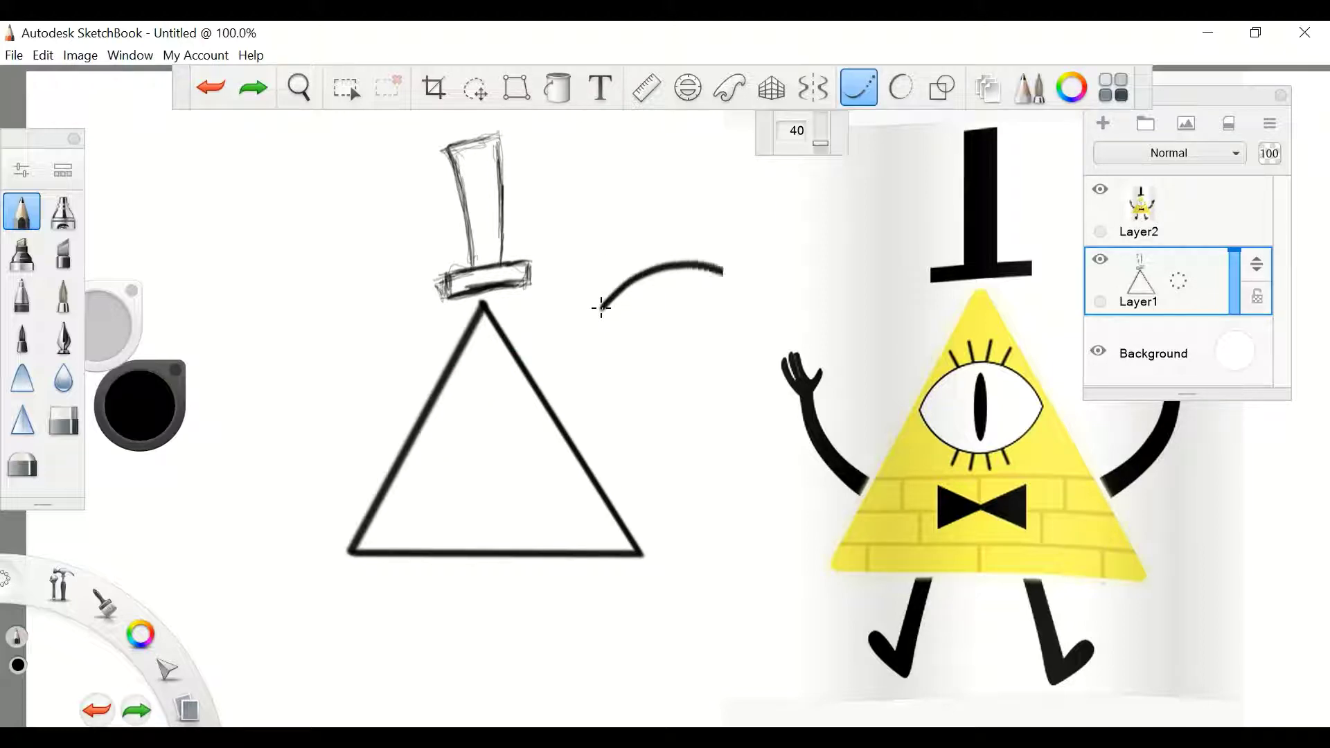
pyautogui.moveTo(603, 311)
pyautogui.mouseDown()
pyautogui.moveTo(697, 362)
pyautogui.moveTo(780, 309)
pyautogui.moveTo(764, 352)
pyautogui.mouseUp()
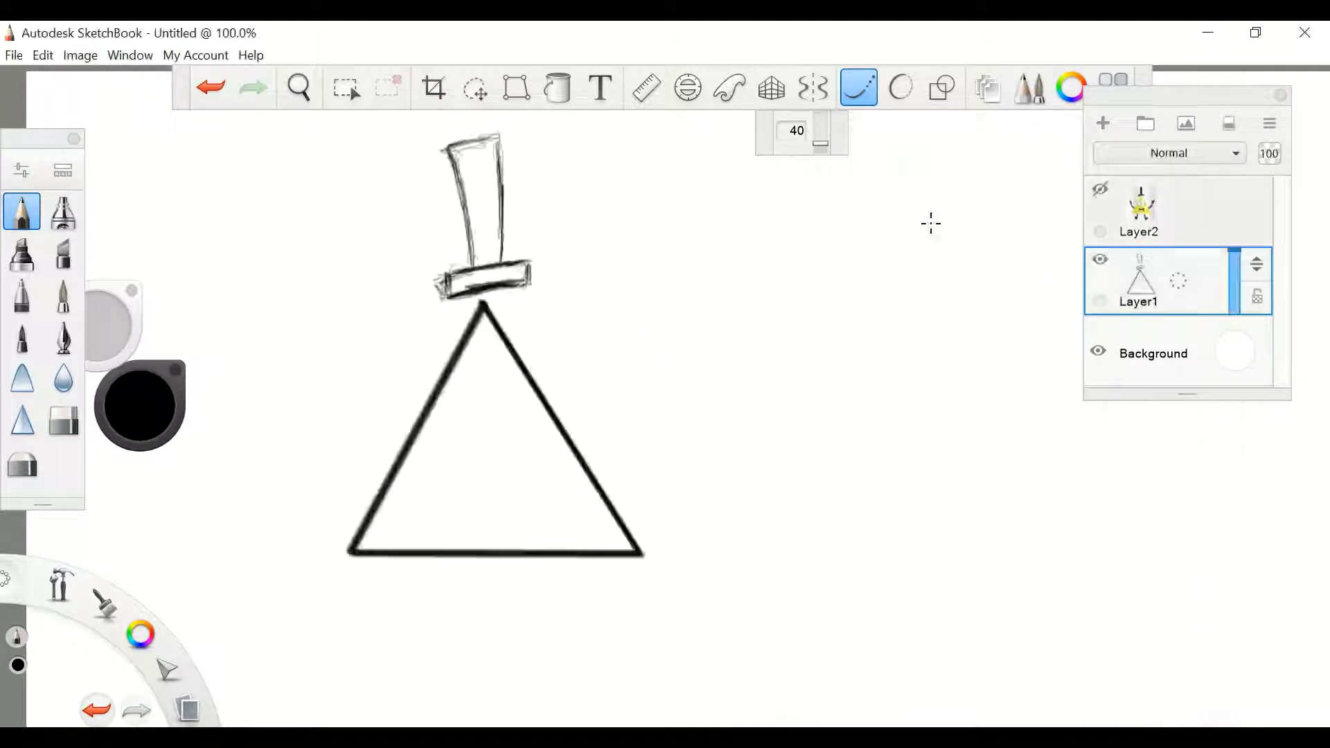
pyautogui.moveTo(844, 324)
pyautogui.mouseDown()
pyautogui.moveTo(633, 309)
pyautogui.moveTo(789, 377)
pyautogui.moveTo(843, 324)
pyautogui.mouseUp()
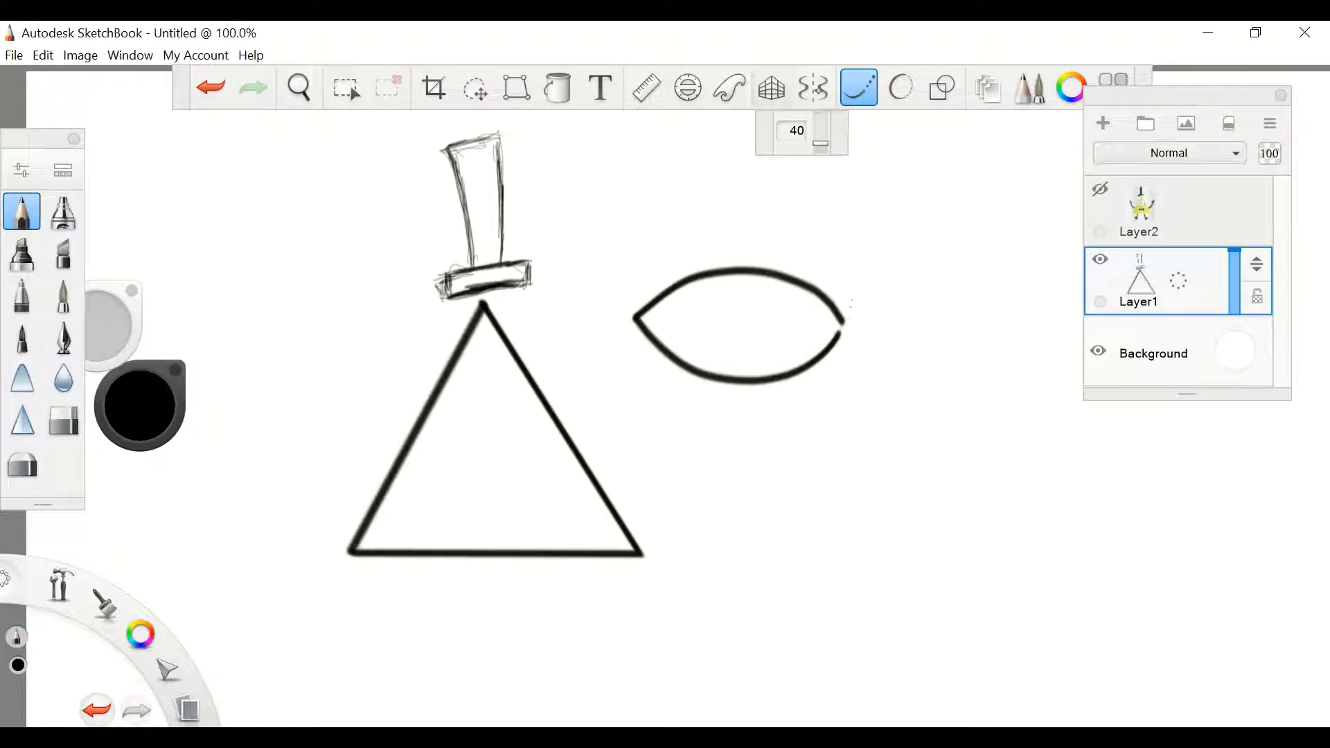
pyautogui.click(846, 317)
pyautogui.click(1101, 189)
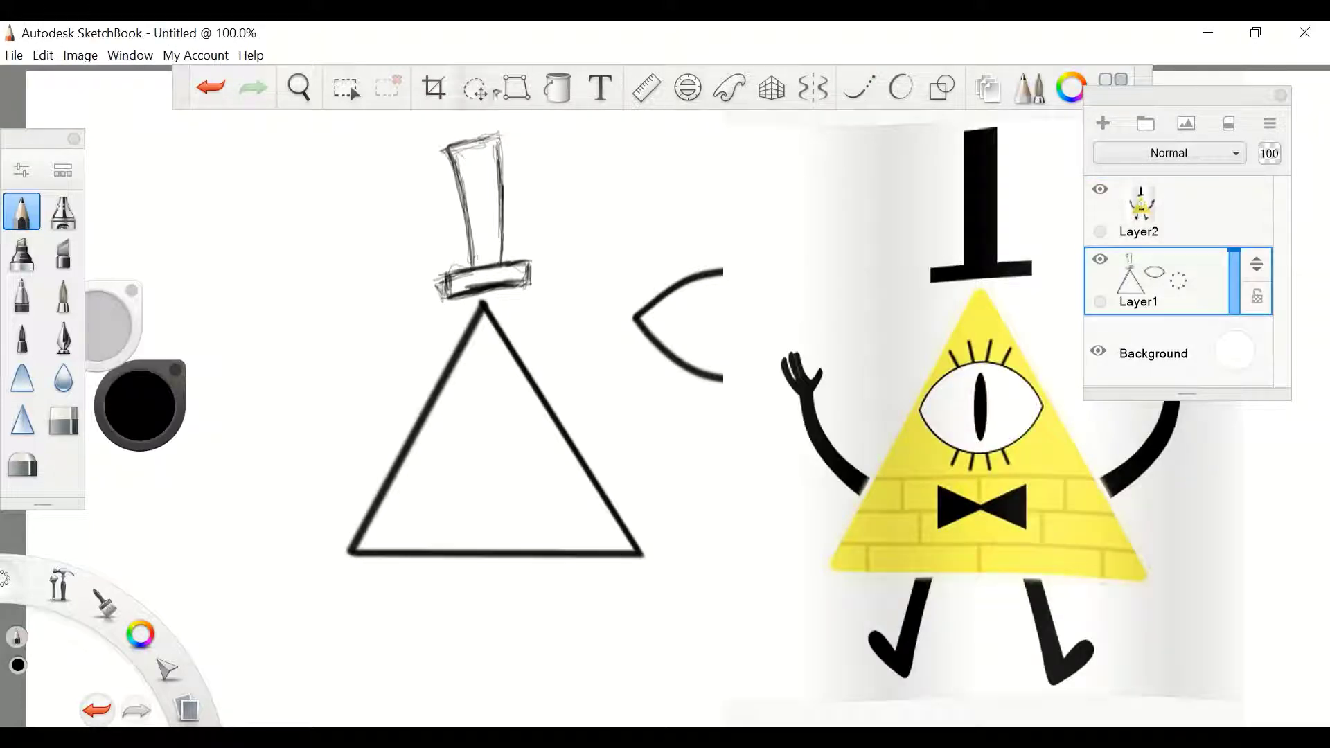
# Select the eye outline with the lasso, scale it down and move it into the upper part of the triangle.
pyautogui.click(475, 87)
pyautogui.moveTo(608, 268)
pyautogui.mouseDown()
pyautogui.moveTo(721, 193)
pyautogui.moveTo(609, 270)
pyautogui.mouseUp()
pyautogui.moveTo(771, 296)
pyautogui.mouseDown()
pyautogui.moveTo(356, 296)
pyautogui.moveTo(325, 309)
pyautogui.moveTo(333, 347)
pyautogui.moveTo(537, 252)
pyautogui.mouseUp()
pyautogui.moveTo(689, 341)
pyautogui.mouseDown()
pyautogui.moveTo(769, 304)
pyautogui.moveTo(704, 335)
pyautogui.mouseUp()
pyautogui.moveTo(732, 268)
pyautogui.mouseDown()
pyautogui.moveTo(757, 208)
pyautogui.moveTo(825, 237)
pyautogui.mouseUp()
pyautogui.click(900, 88)
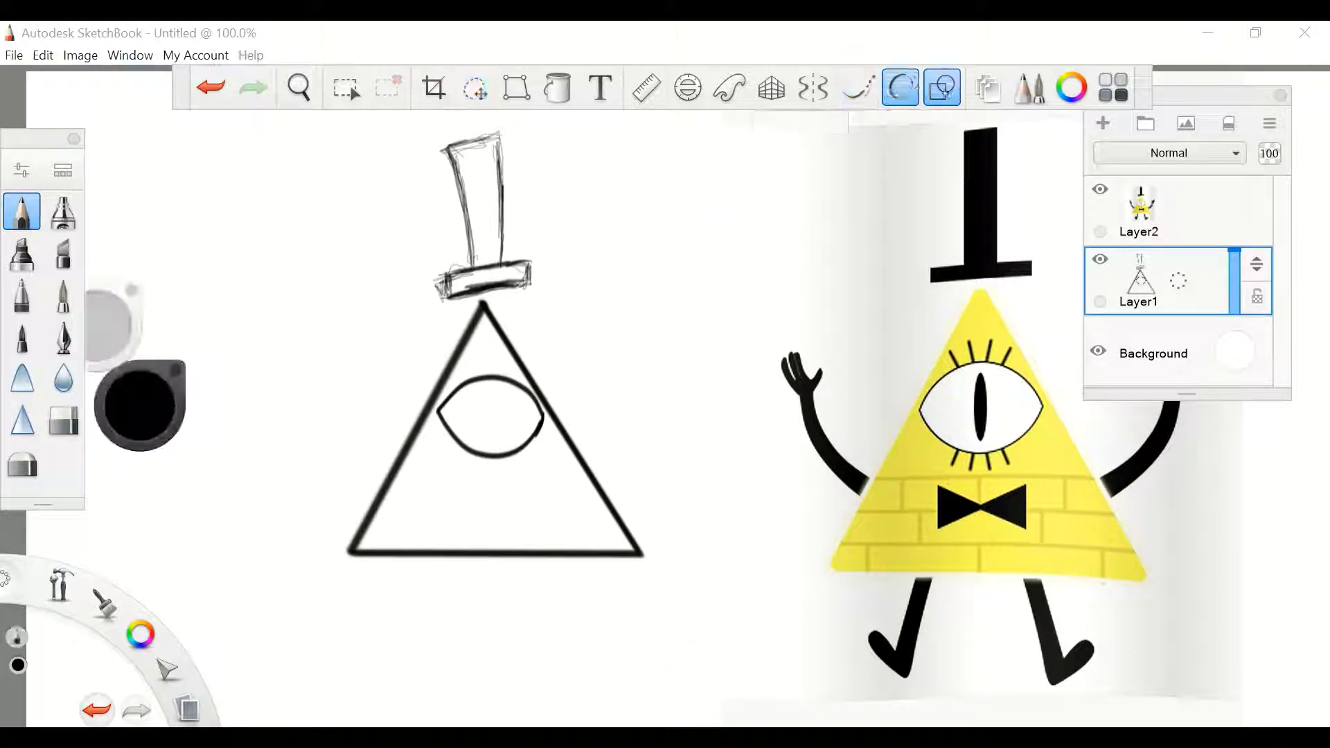
pyautogui.moveTo(395, 468)
pyautogui.mouseDown()
pyautogui.moveTo(372, 519)
pyautogui.moveTo(596, 488)
pyautogui.mouseUp()
pyautogui.hotkey('ctrl', 'z')
pyautogui.hotkey('ctrl', 'z')
pyautogui.hotkey('ctrl', 'z')
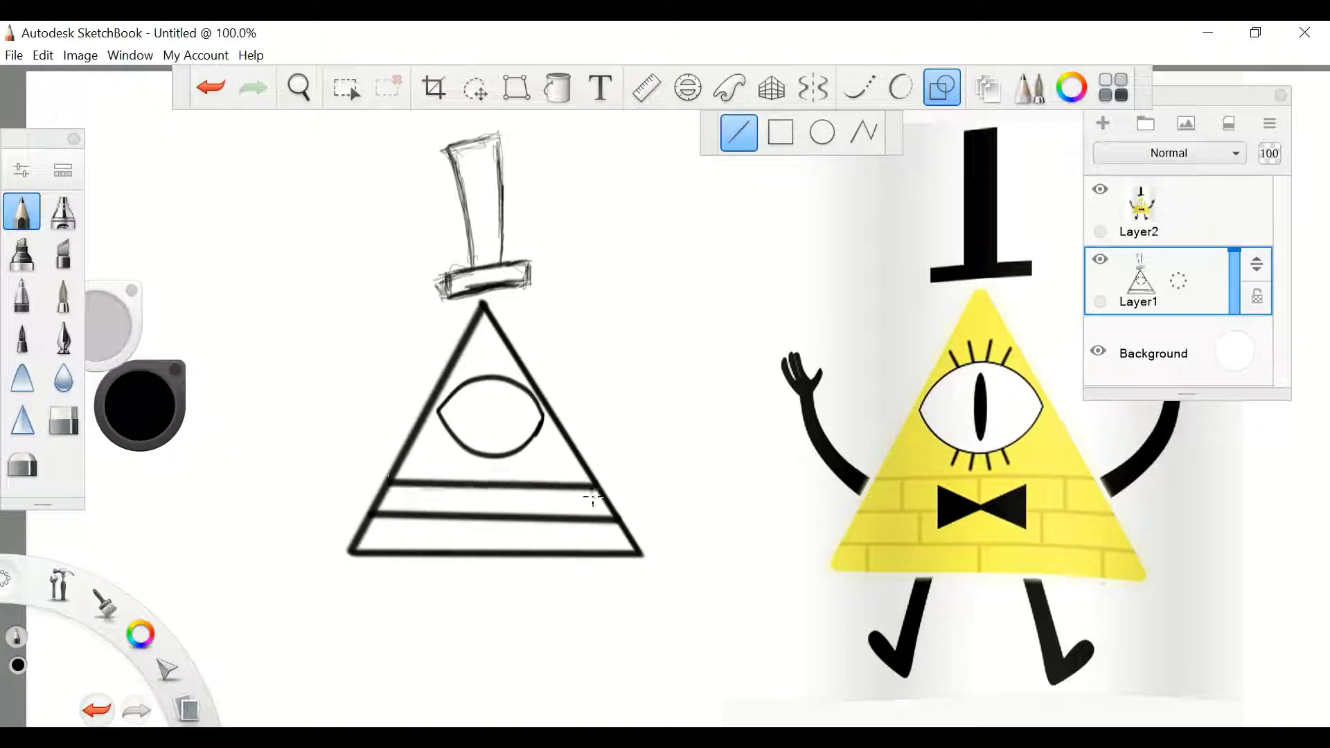
pyautogui.hotkey('ctrl', 'z')
pyautogui.hotkey('ctrl', 'z')
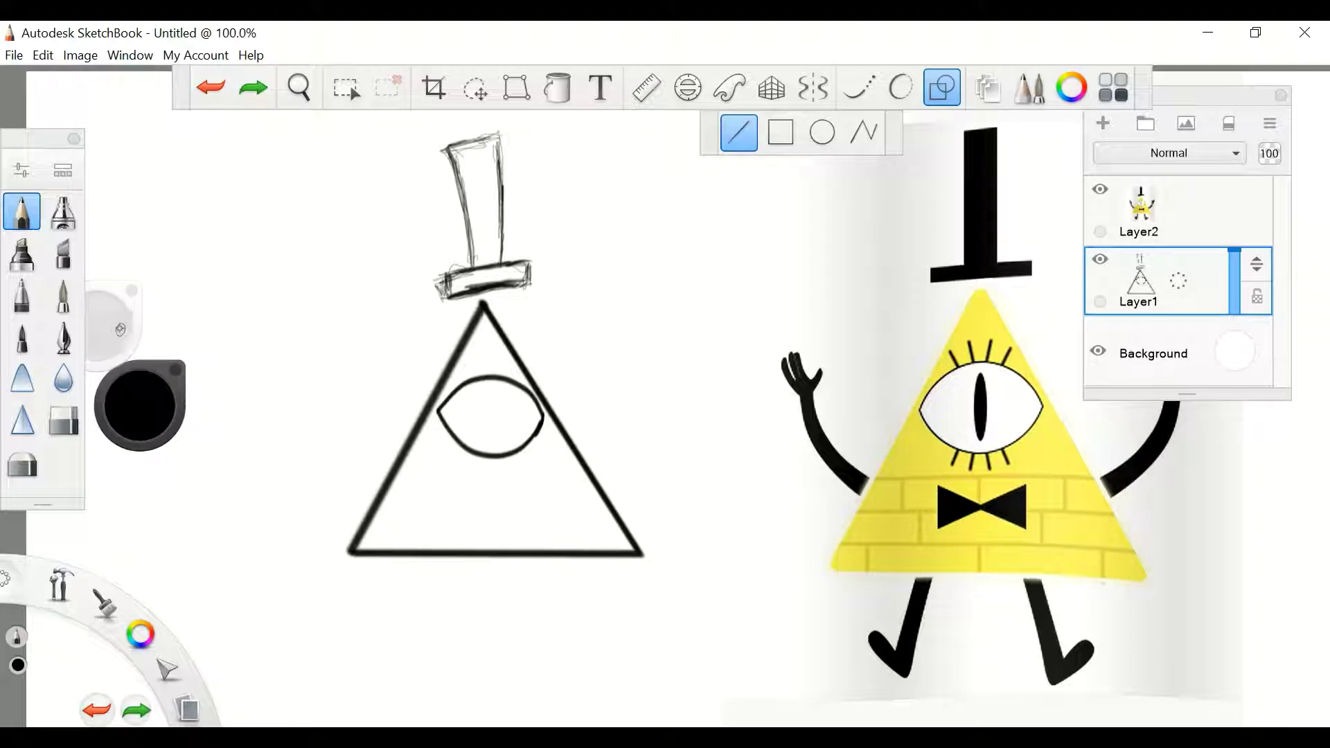
# Reduce the brush size and draw three thin brick lines across the triangle's lower part, with staggered vertical joints between them.
pyautogui.moveTo(115, 317); pyautogui.dragTo(120, 327)
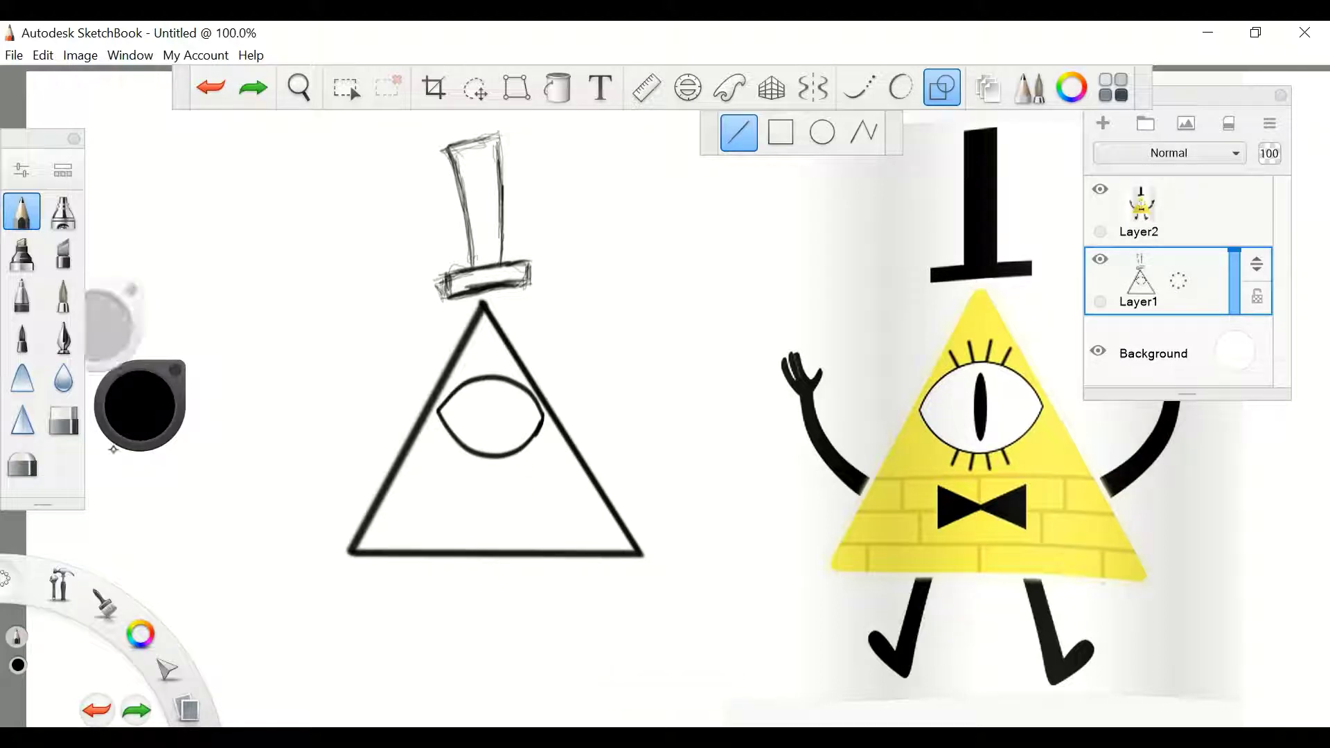
pyautogui.click(362, 529)
pyautogui.hotkey('ctrl', 'z')
pyautogui.moveTo(372, 514); pyautogui.dragTo(372, 516)
pyautogui.hotkey('ctrl', 'z')
pyautogui.moveTo(618, 524); pyautogui.dragTo(373, 514)
pyautogui.moveTo(602, 498)
pyautogui.mouseDown()
pyautogui.moveTo(382, 492)
pyautogui.moveTo(588, 475)
pyautogui.mouseUp()
pyautogui.hotkey('ctrl', 'z')
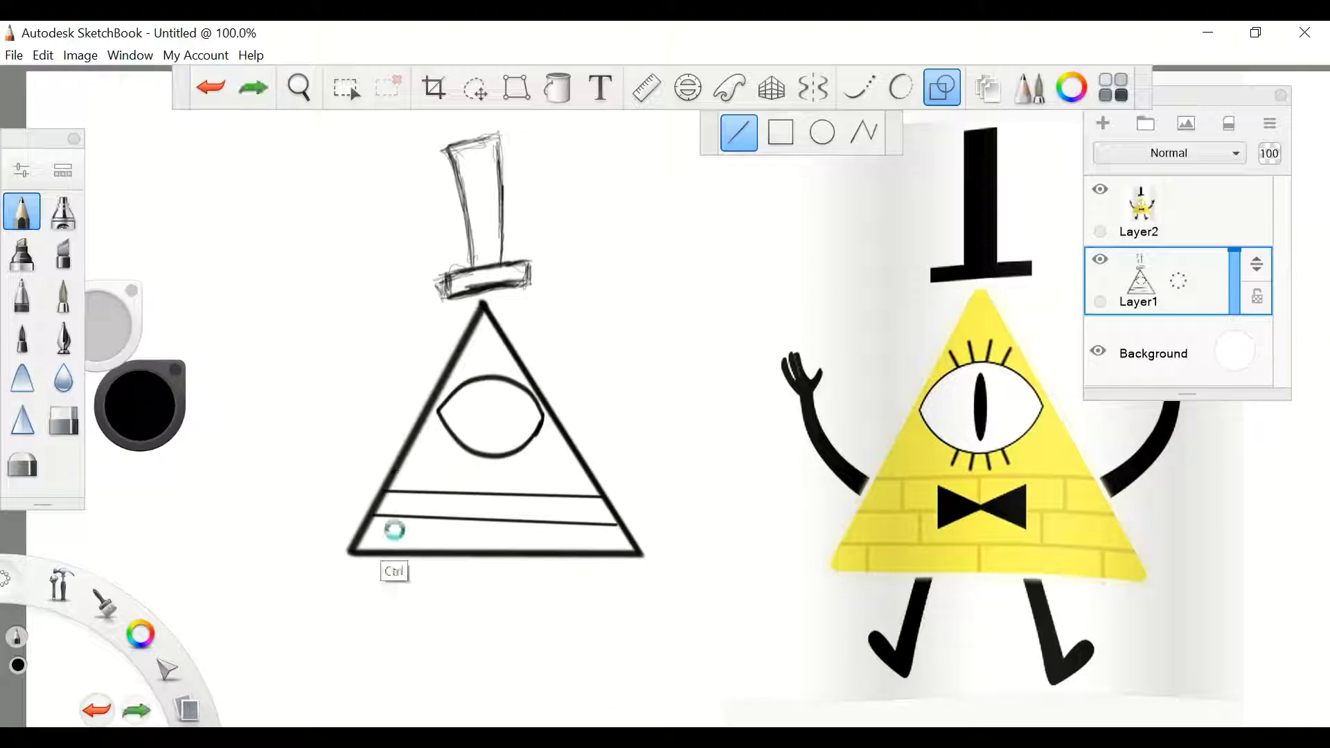
pyautogui.hotkey('ctrl', 'z')
pyautogui.hotkey('ctrl', 'z')
pyautogui.moveTo(370, 520); pyautogui.dragTo(621, 527)
pyautogui.moveTo(382, 497); pyautogui.dragTo(596, 478)
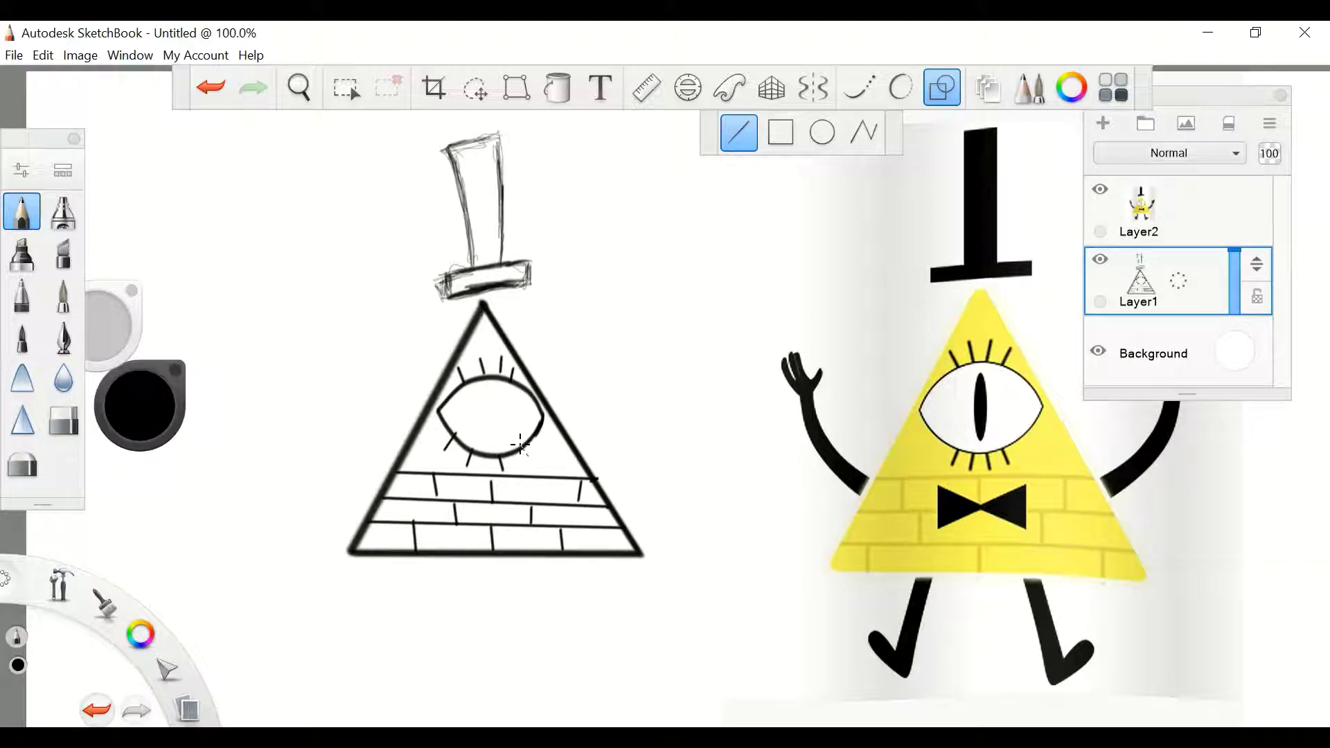
# Try to adjust the straight pupil line inside the eye with a lasso selection.
pyautogui.click(475, 88)
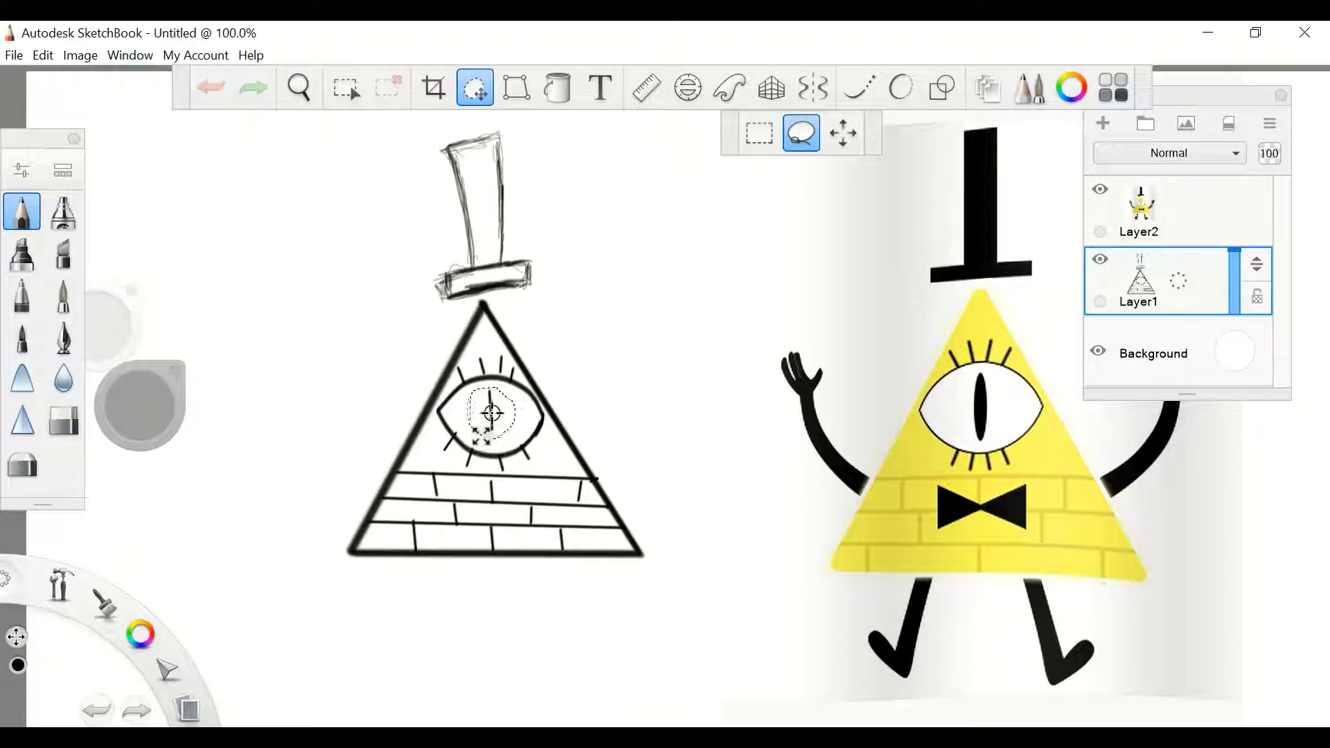
pyautogui.moveTo(574, 402); pyautogui.dragTo(582, 416)
pyautogui.moveTo(663, 468); pyautogui.dragTo(658, 475)
pyautogui.click(665, 350)
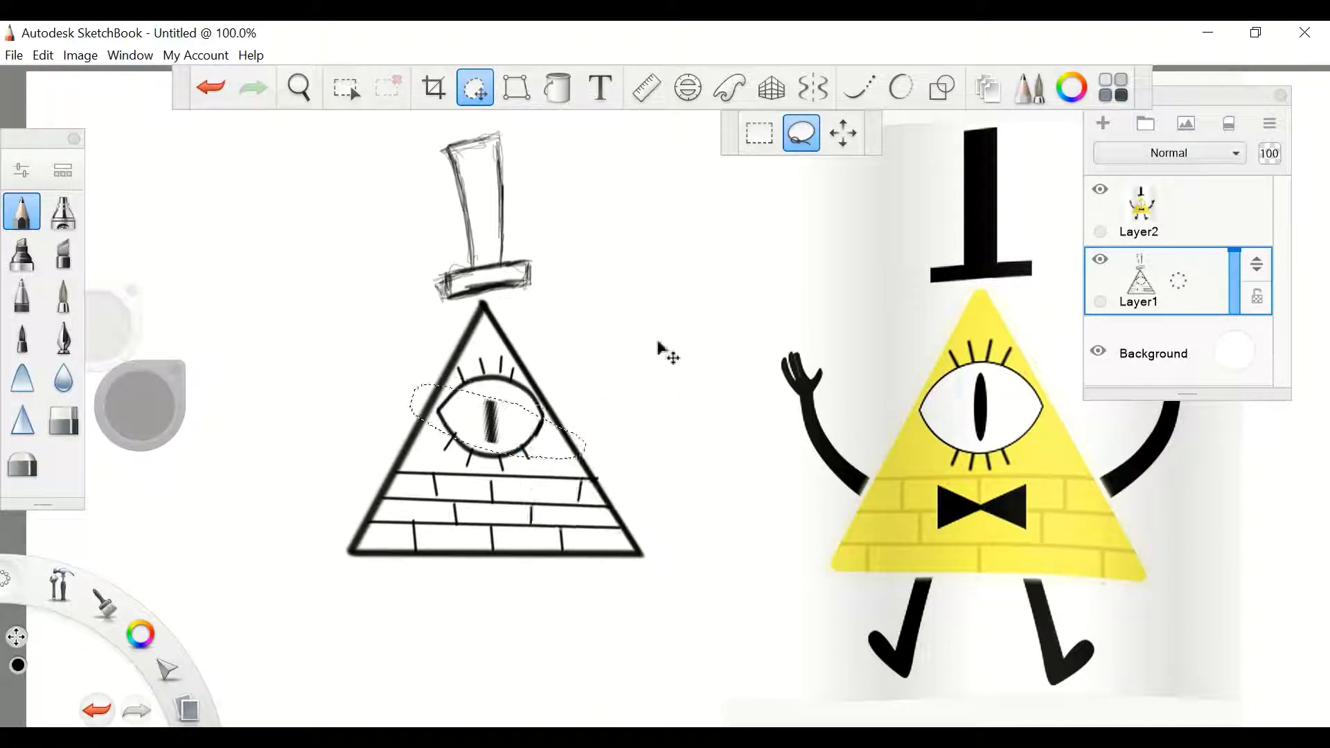
pyautogui.press('e')
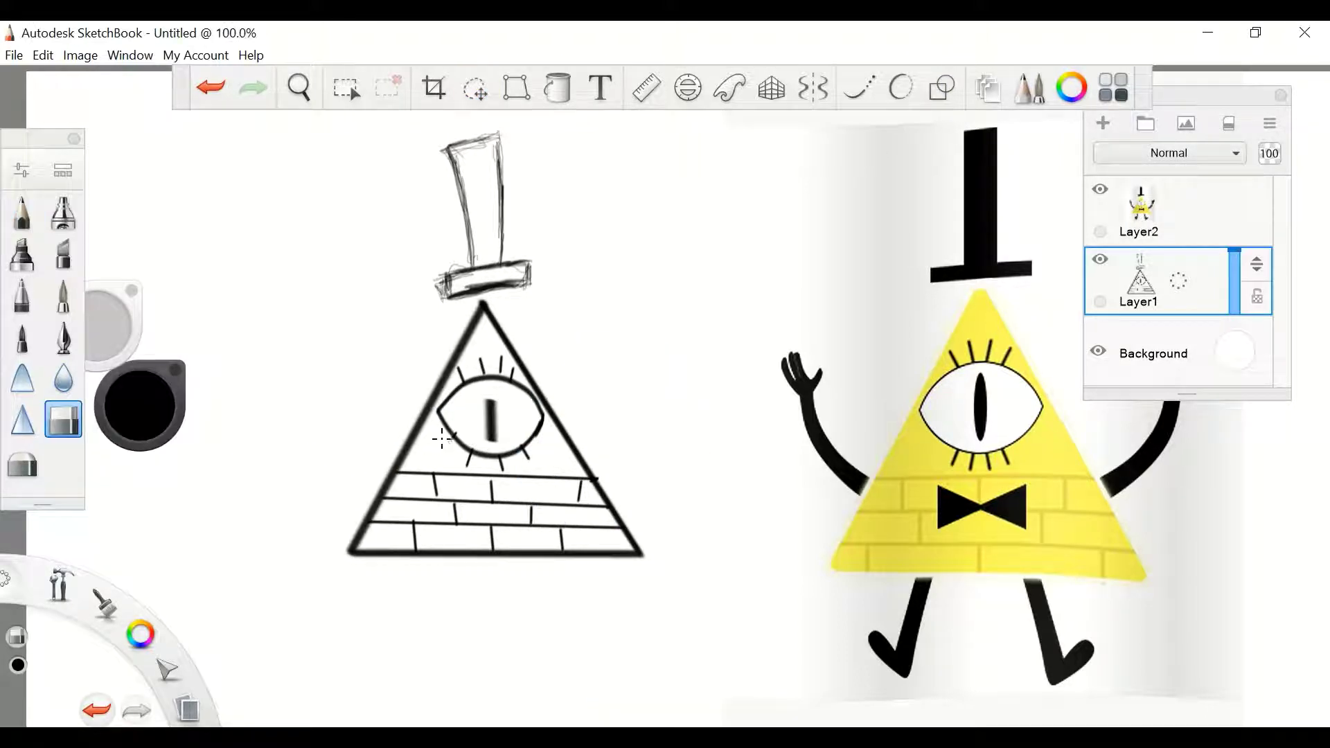
# Undo the pupil and the straight eyelash lines back to the plain eye outline, and return to the pencil.
pyautogui.hotkey('ctrl', 'z')
pyautogui.hotkey('ctrl', 'z')
pyautogui.hotkey('ctrl', 'z')
pyautogui.hotkey('ctrl', 'z')
pyautogui.hotkey('ctrl', 'z')
pyautogui.hotkey('ctrl', 'z')
pyautogui.hotkey('ctrl', 'z')
pyautogui.hotkey('ctrl', 'z')
pyautogui.hotkey('ctrl', 'z')
pyautogui.hotkey('ctrl', 'z')
pyautogui.press('e')
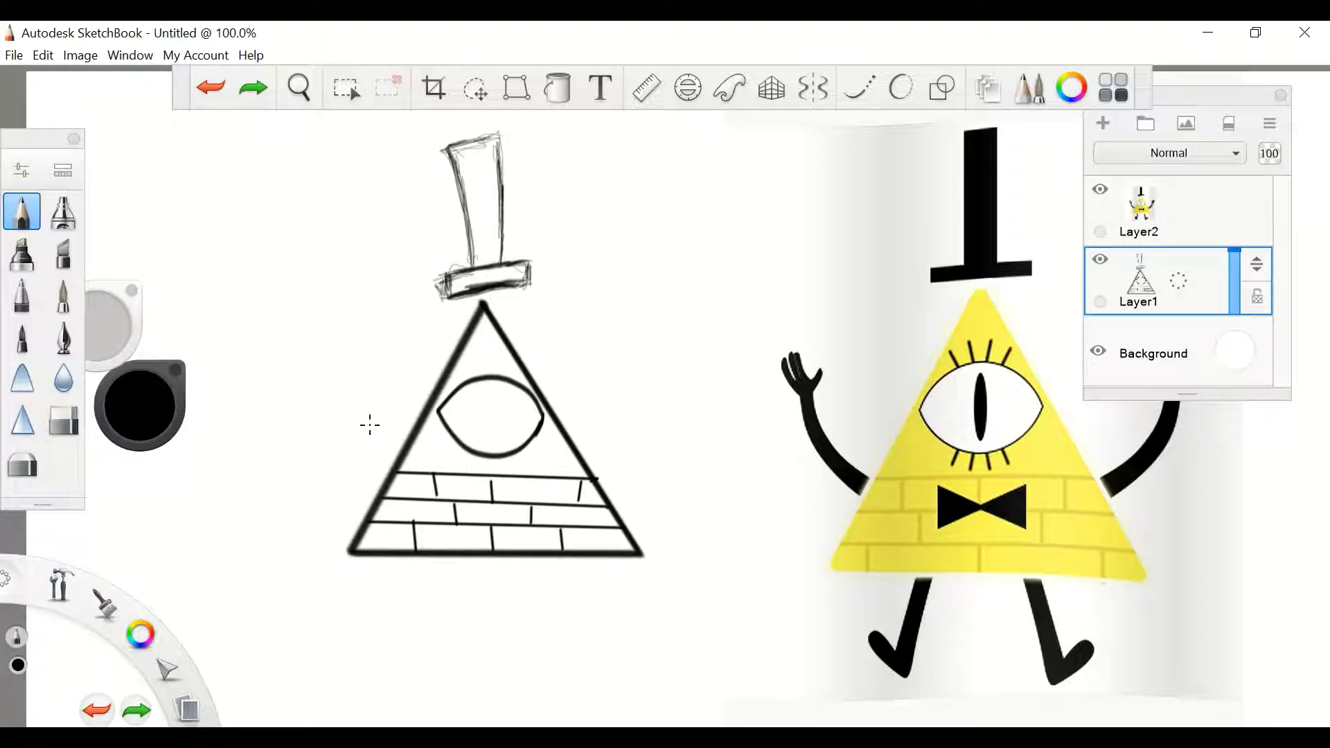
# Sketch thin freehand eyelashes and a narrow pupil for the eye, plus a bow tie over the upper brick rows.
pyautogui.moveTo(468, 463); pyautogui.dragTo(483, 456)
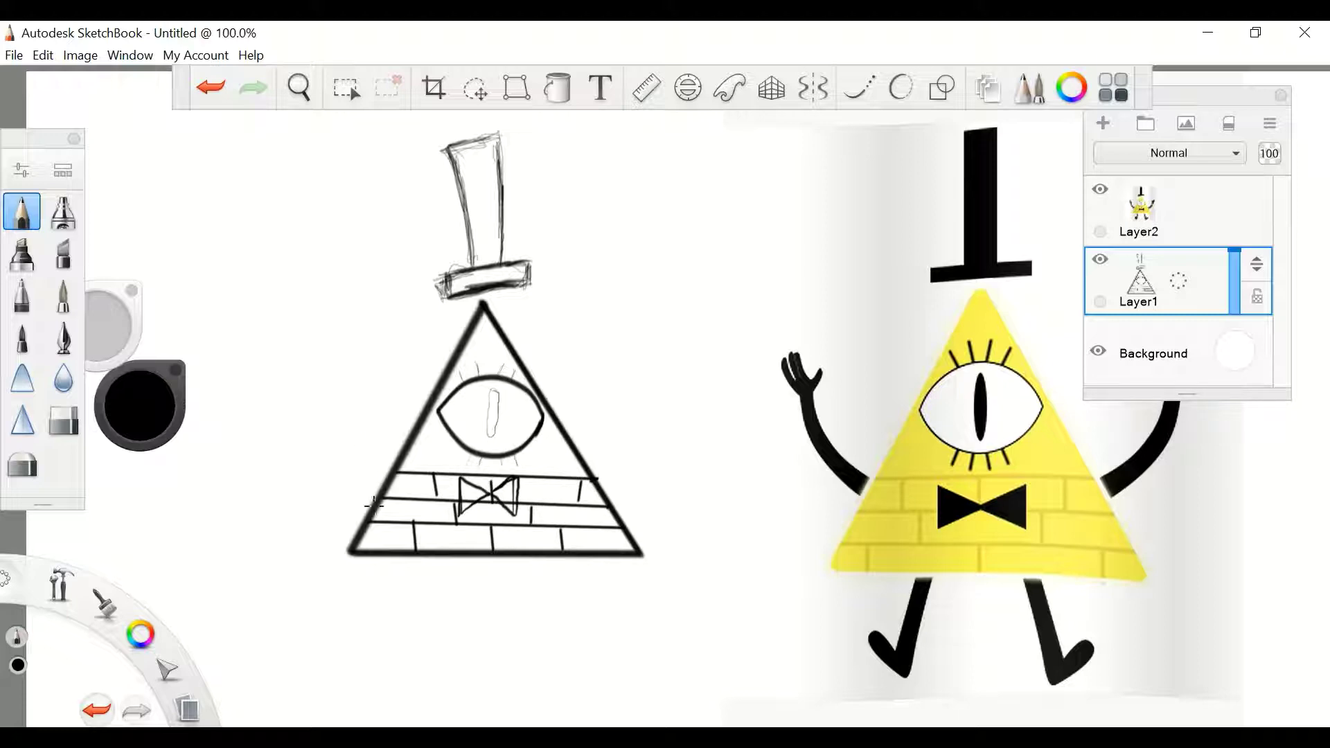
pyautogui.click(557, 88)
pyautogui.click(492, 416)
pyautogui.hotkey('ctrl', 'z')
# Ink two thick black arms with the pen brush, one raised on the right and one lowered on the left of the triangle.
pyautogui.press('b')
pyautogui.moveTo(597, 478)
pyautogui.mouseDown()
pyautogui.moveTo(685, 391)
pyautogui.moveTo(597, 473)
pyautogui.mouseUp()
pyautogui.click(63, 337)
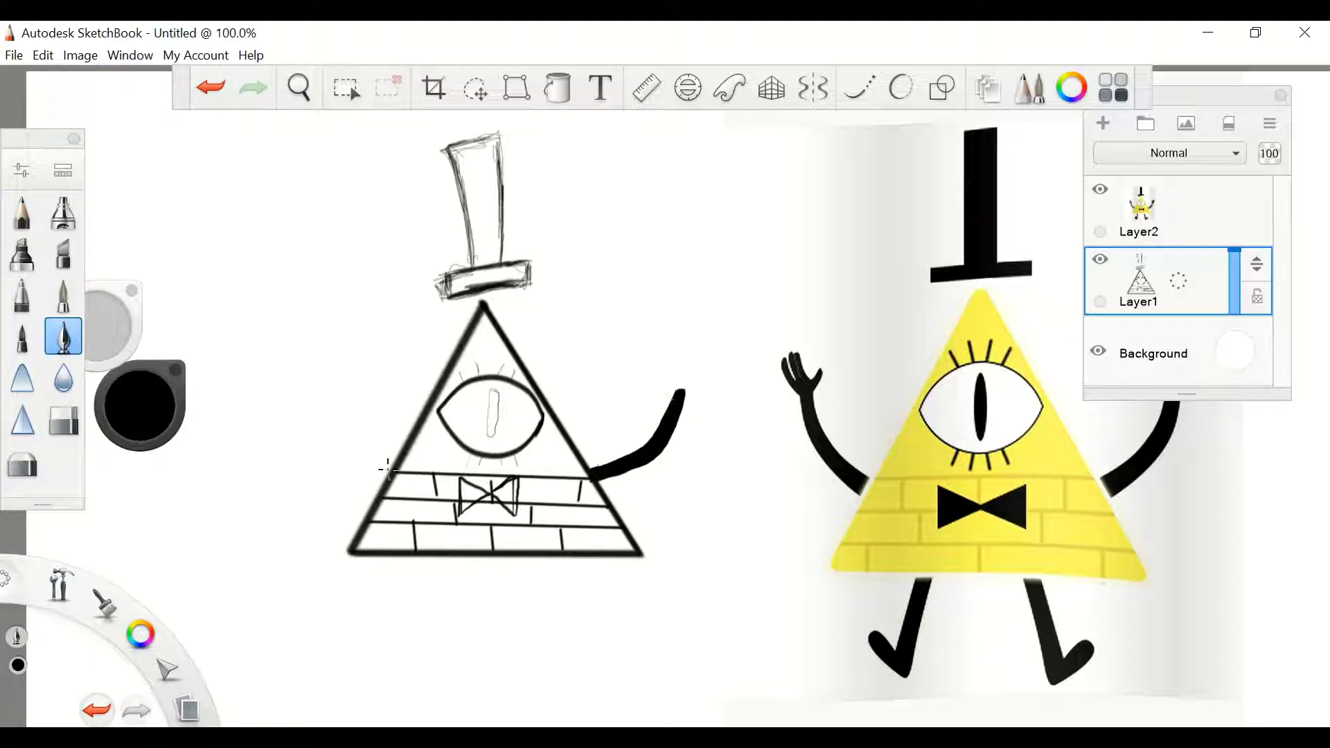
pyautogui.moveTo(398, 463)
pyautogui.mouseDown()
pyautogui.moveTo(330, 496)
pyautogui.moveTo(311, 543)
pyautogui.mouseUp()
# Ink two thick bent black legs with feet beneath the triangle's base.
pyautogui.moveTo(423, 555)
pyautogui.mouseDown()
pyautogui.moveTo(425, 596)
pyautogui.moveTo(474, 609)
pyautogui.mouseUp()
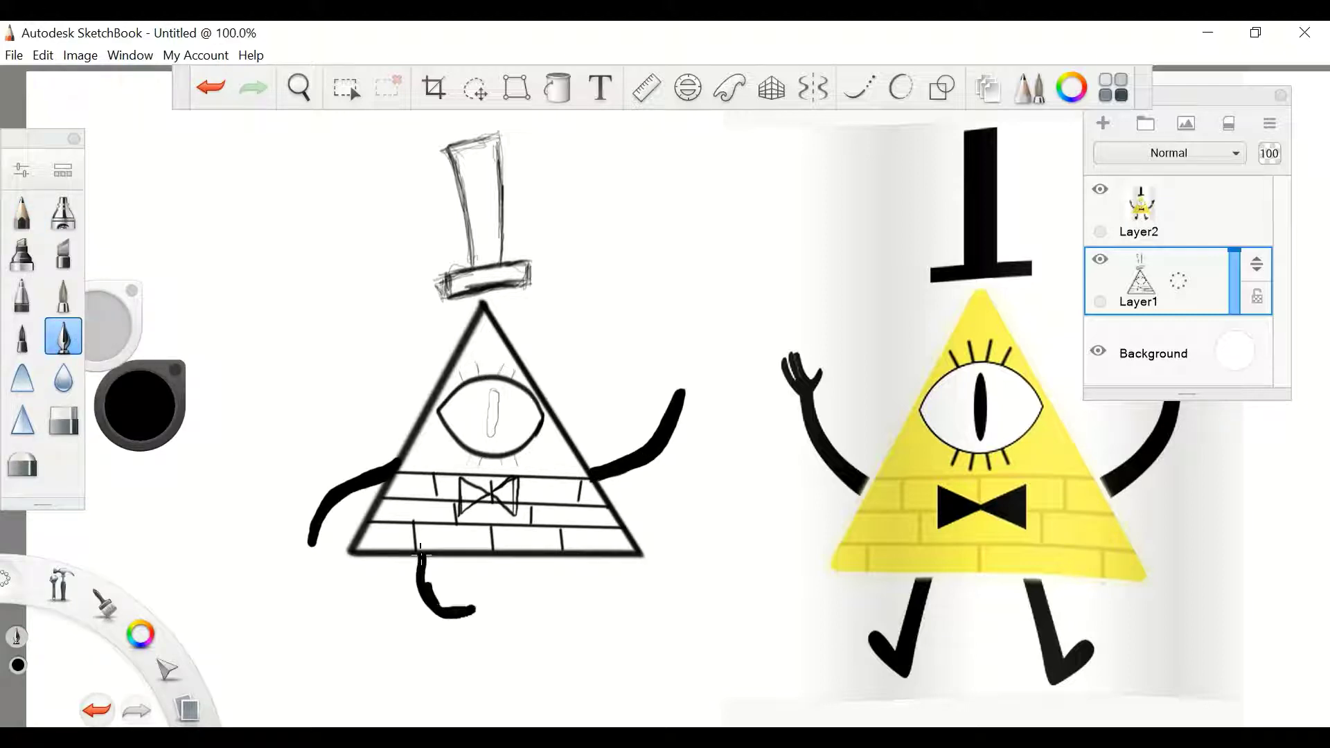
pyautogui.hotkey('ctrl', 'z')
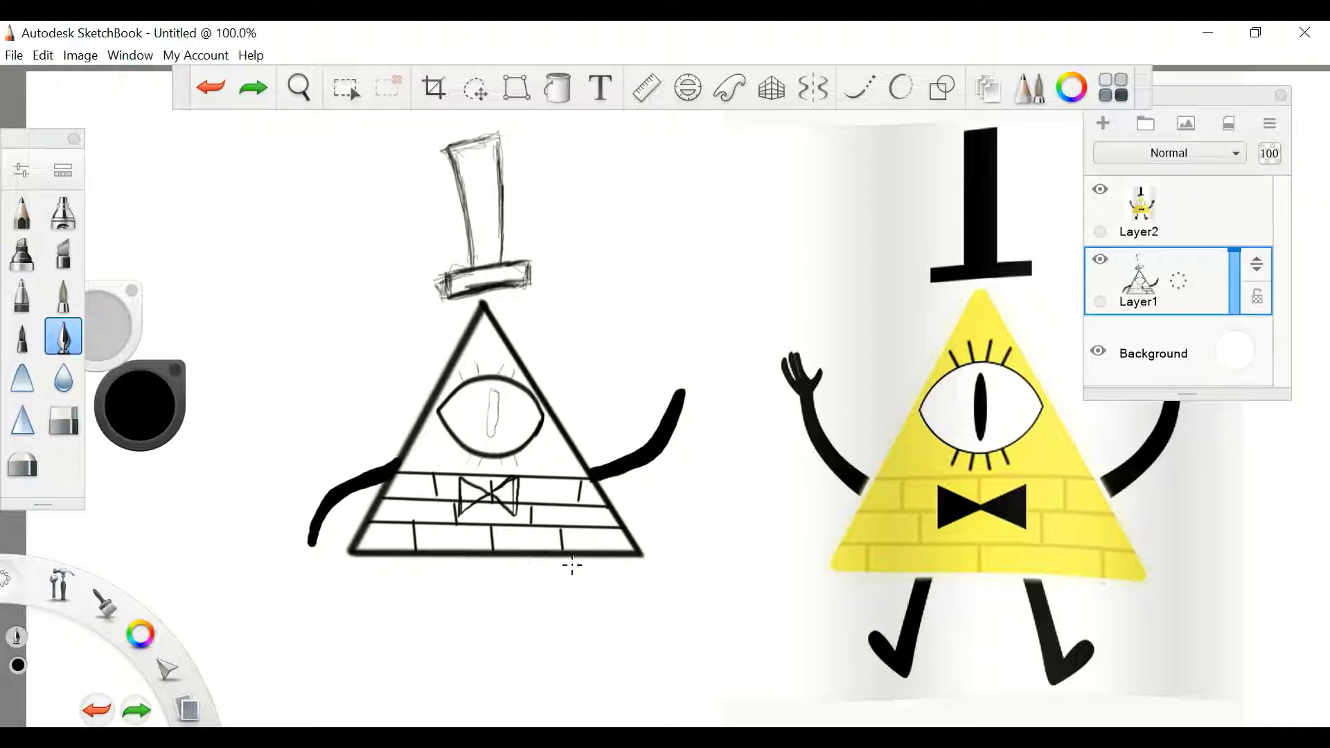
pyautogui.moveTo(575, 557)
pyautogui.mouseDown()
pyautogui.moveTo(500, 665)
pyautogui.moveTo(506, 616)
pyautogui.moveTo(576, 619)
pyautogui.moveTo(574, 554)
pyautogui.mouseUp()
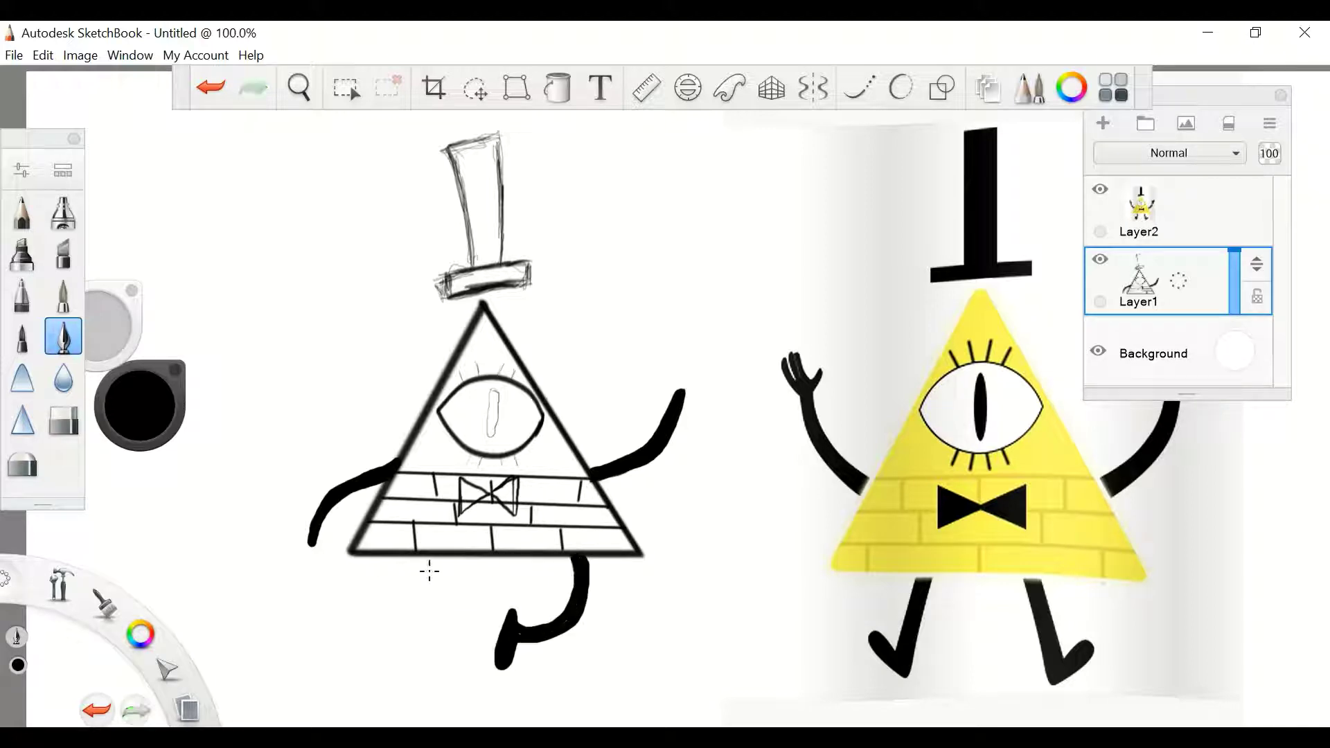
pyautogui.moveTo(429, 556)
pyautogui.mouseDown()
pyautogui.moveTo(412, 627)
pyautogui.moveTo(430, 554)
pyautogui.mouseUp()
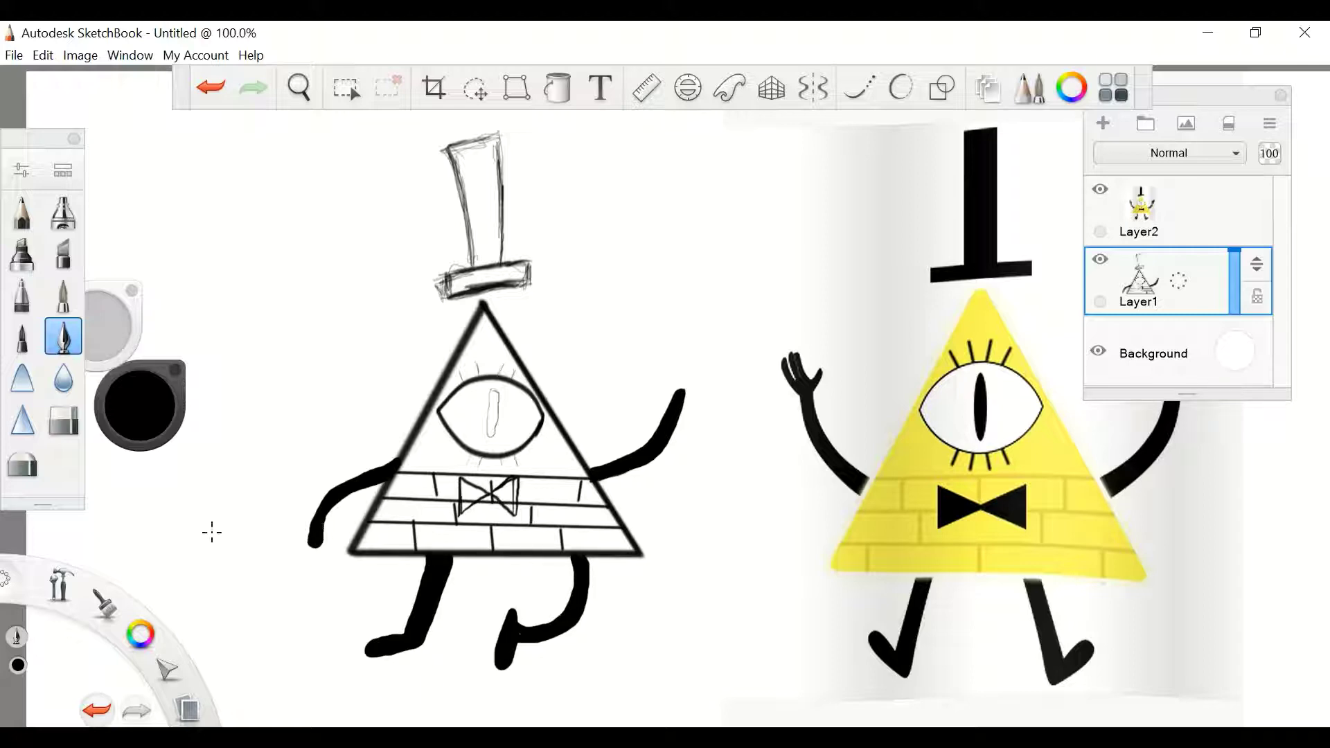
# Ink a long hooked cane through the lowered hand, fingers on the raised hand and a solid black pupil.
pyautogui.moveTo(178, 529)
pyautogui.mouseDown()
pyautogui.moveTo(312, 536)
pyautogui.moveTo(394, 591)
pyautogui.mouseUp()
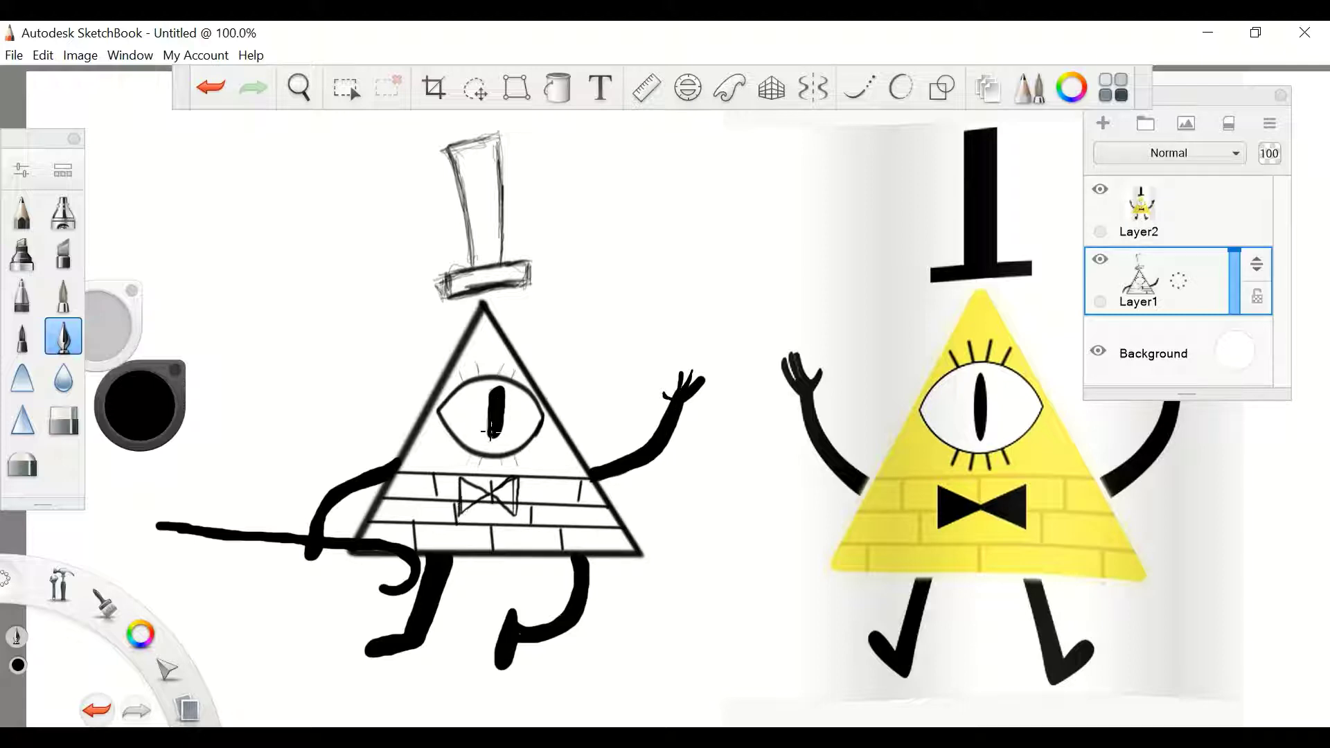
# Add a new layer above the sketch layer and ink the top hat on it as a solid black shape.
pyautogui.hotkey('ctrl', 'shift', 'n')
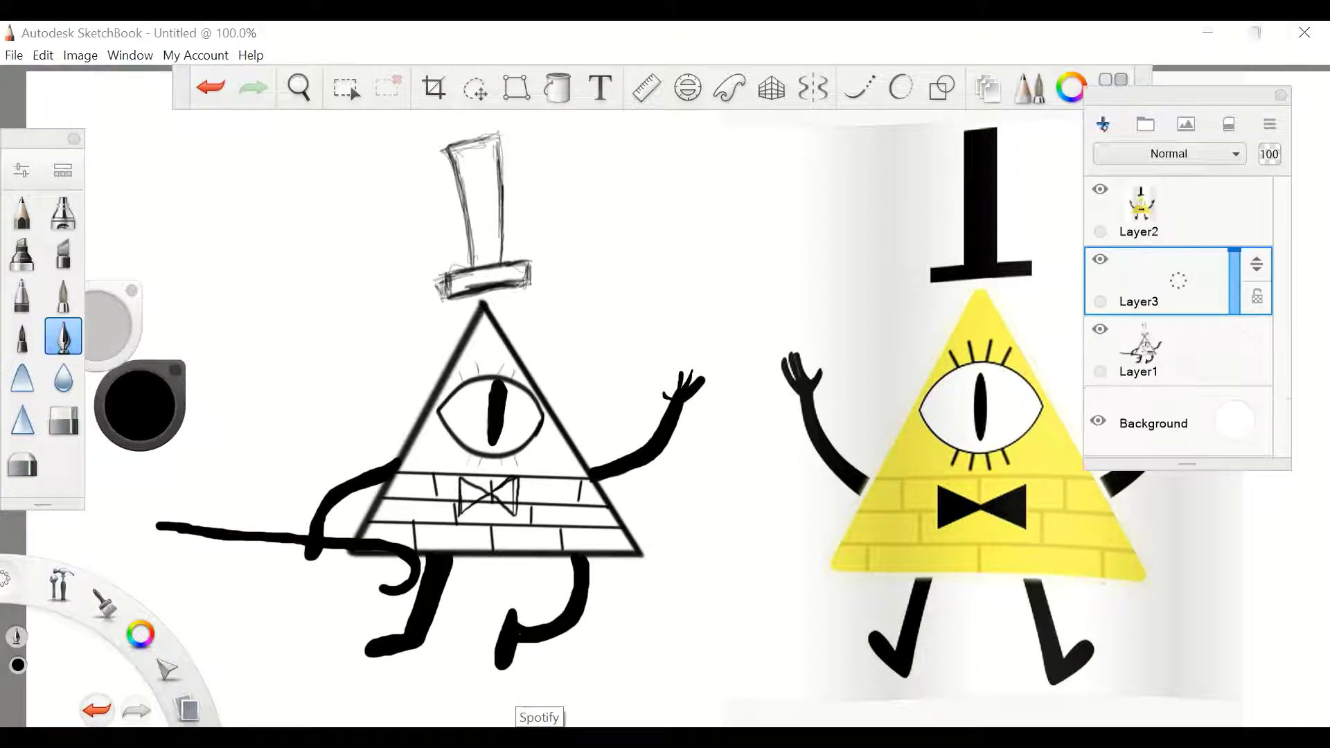
pyautogui.moveTo(530, 283)
pyautogui.mouseDown()
pyautogui.moveTo(444, 274)
pyautogui.moveTo(506, 187)
pyautogui.moveTo(443, 147)
pyautogui.moveTo(477, 269)
pyautogui.mouseUp()
pyautogui.click(558, 88)
pyautogui.click(484, 208)
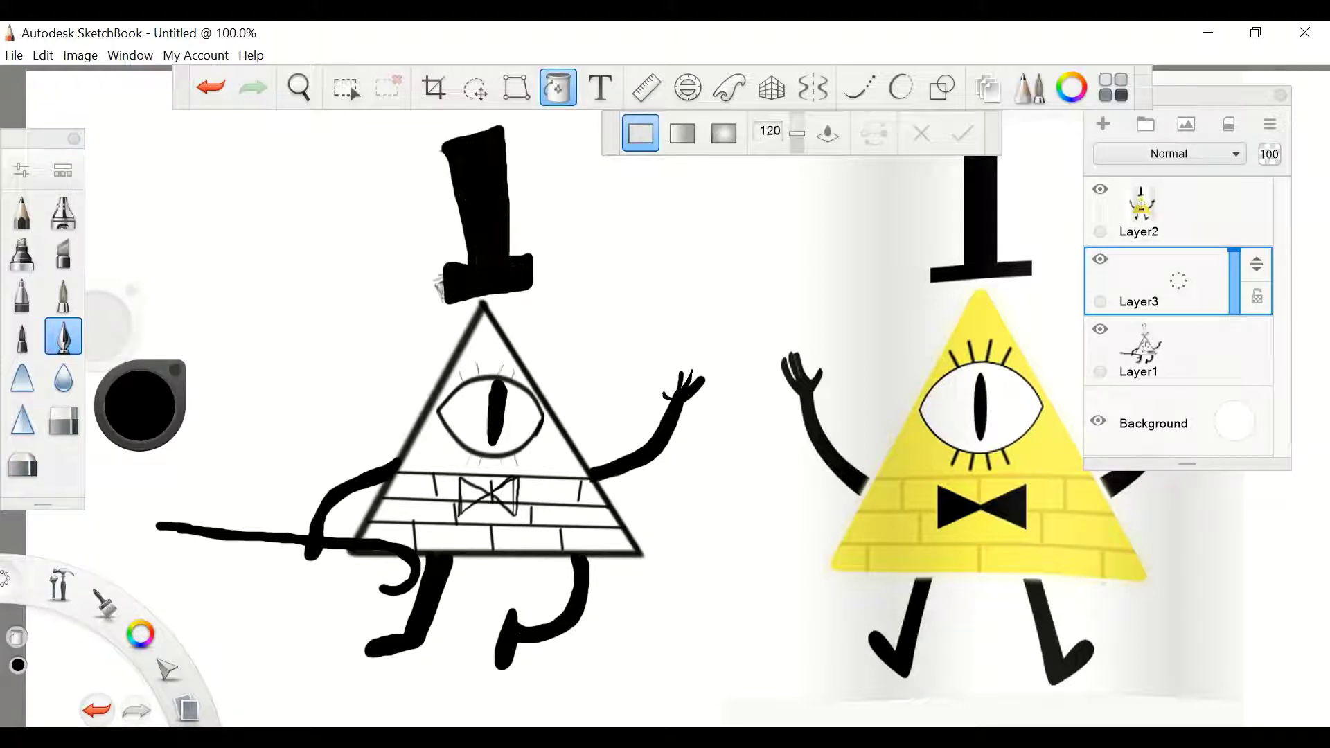
pyautogui.press('b')
pyautogui.click(22, 294)
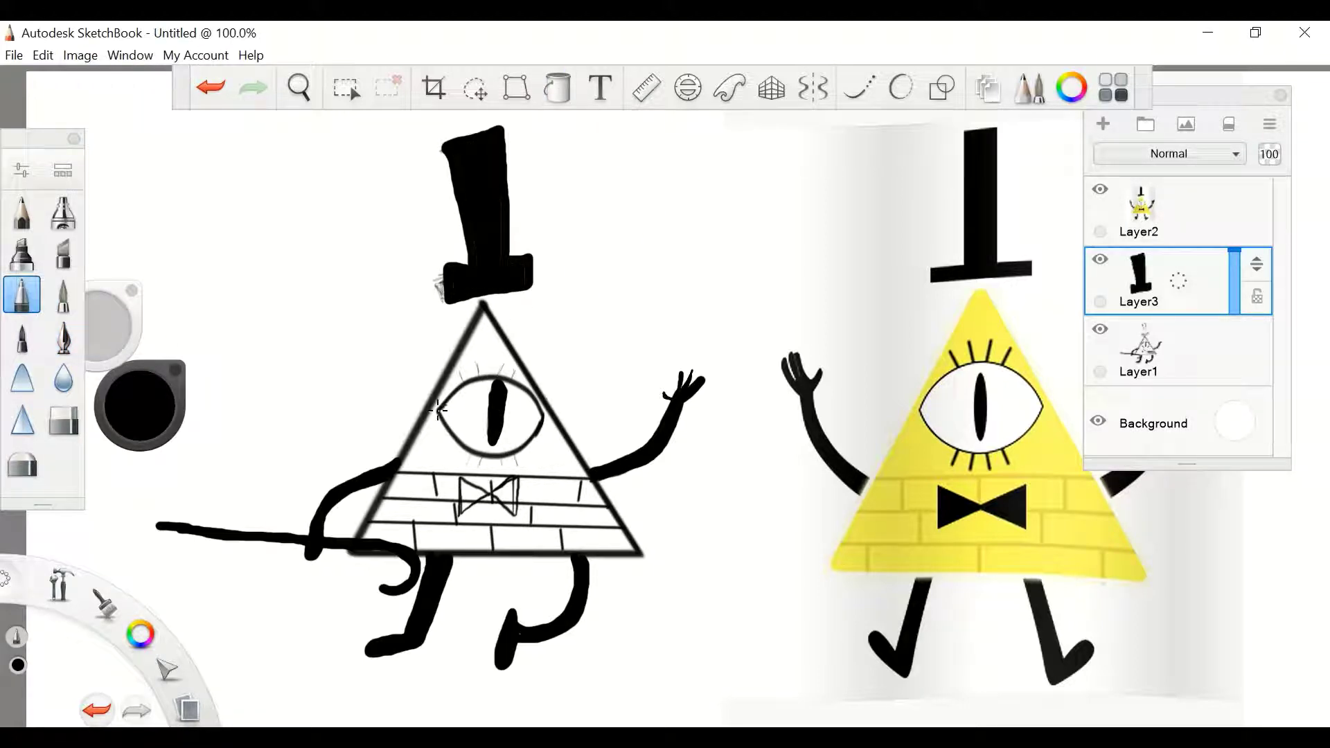
pyautogui.moveTo(544, 243); pyautogui.dragTo(604, 384)
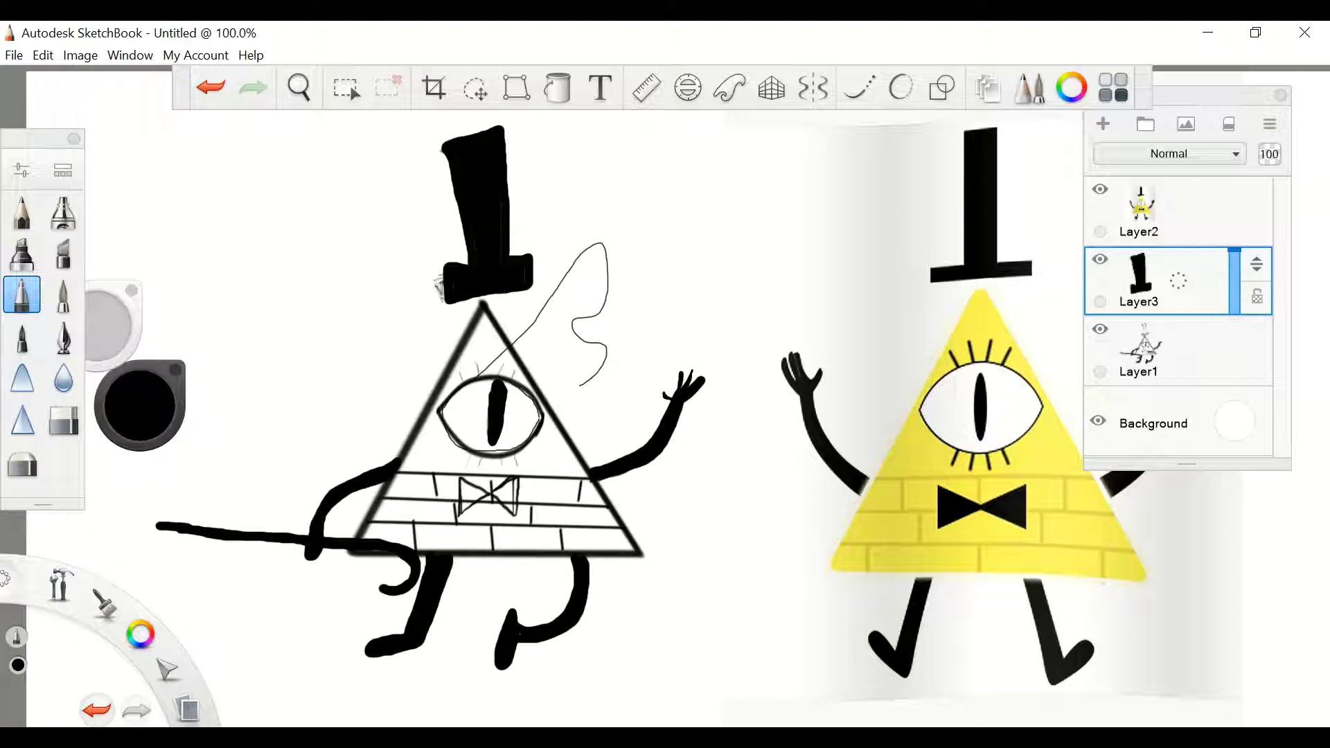
pyautogui.hotkey('ctrl', 'z')
pyautogui.hotkey('ctrl', 'z')
pyautogui.click(859, 88)
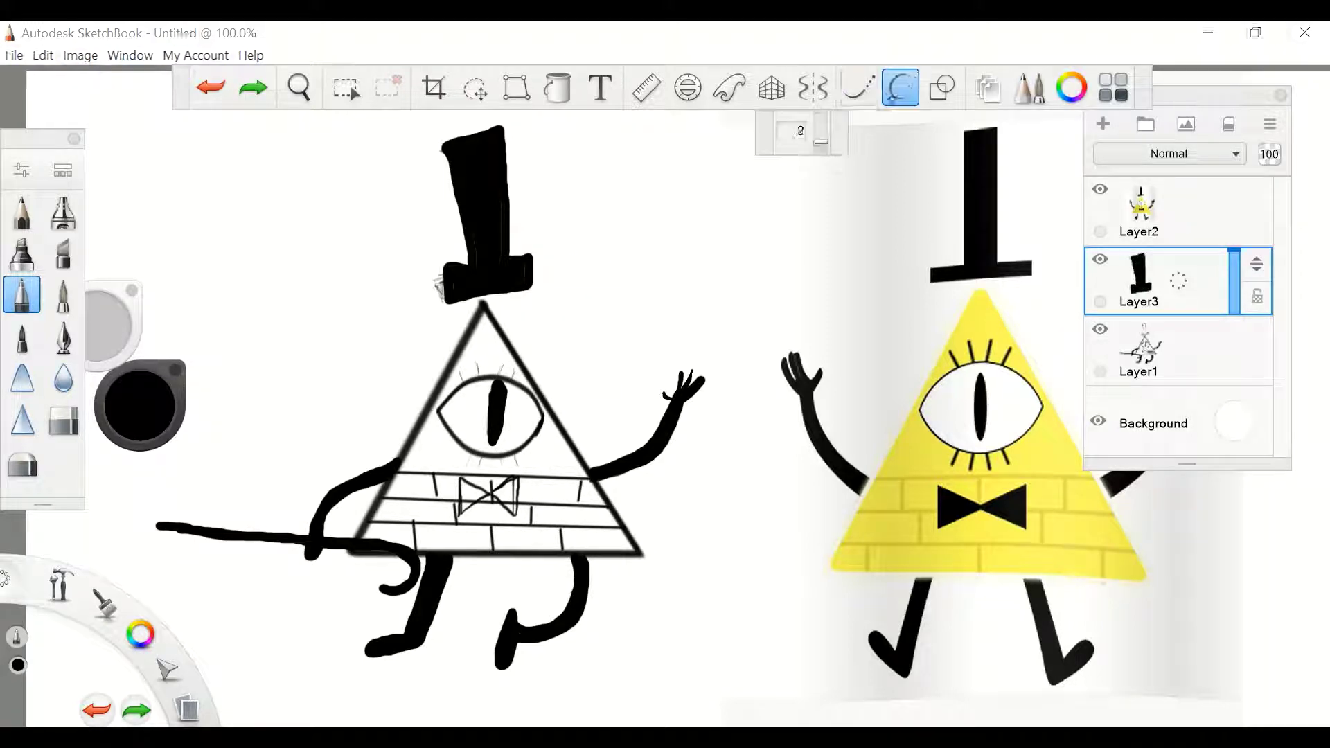
pyautogui.press('o')
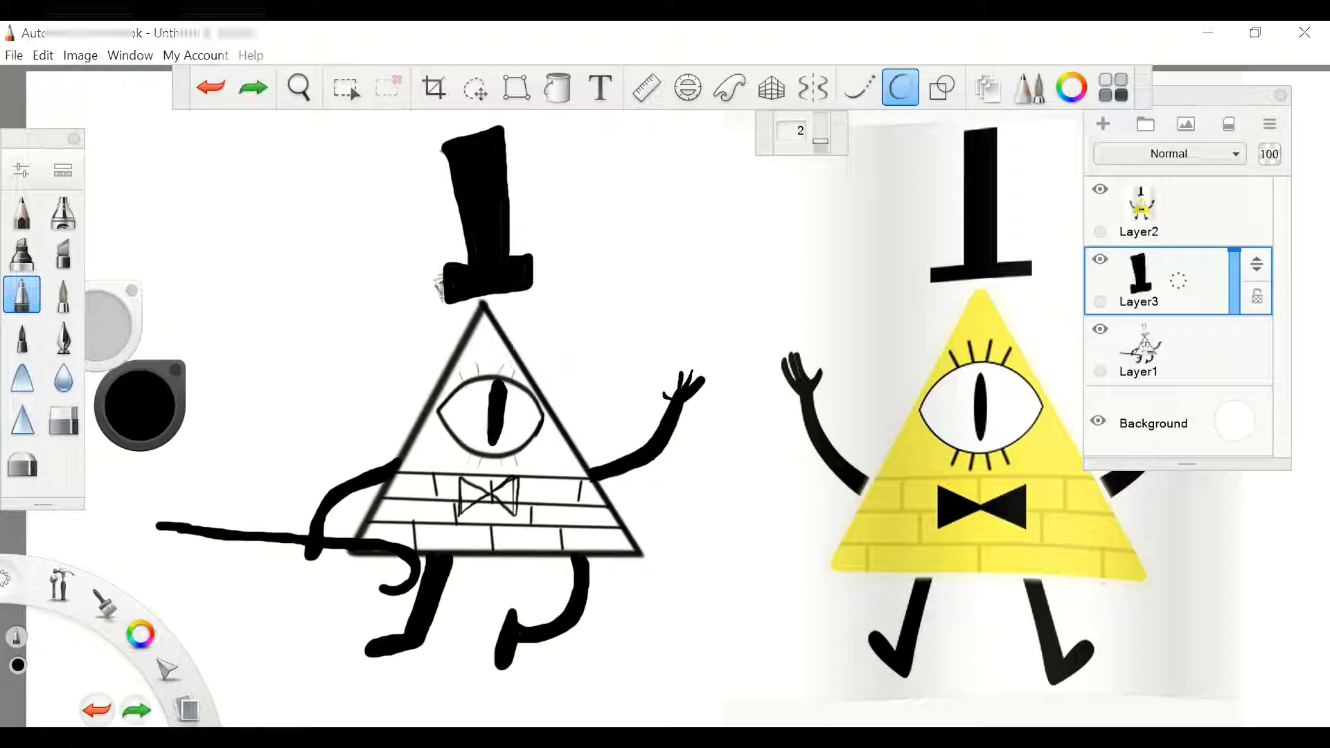
pyautogui.hotkey('ctrl', 'y')
pyautogui.hotkey('ctrl', 'z')
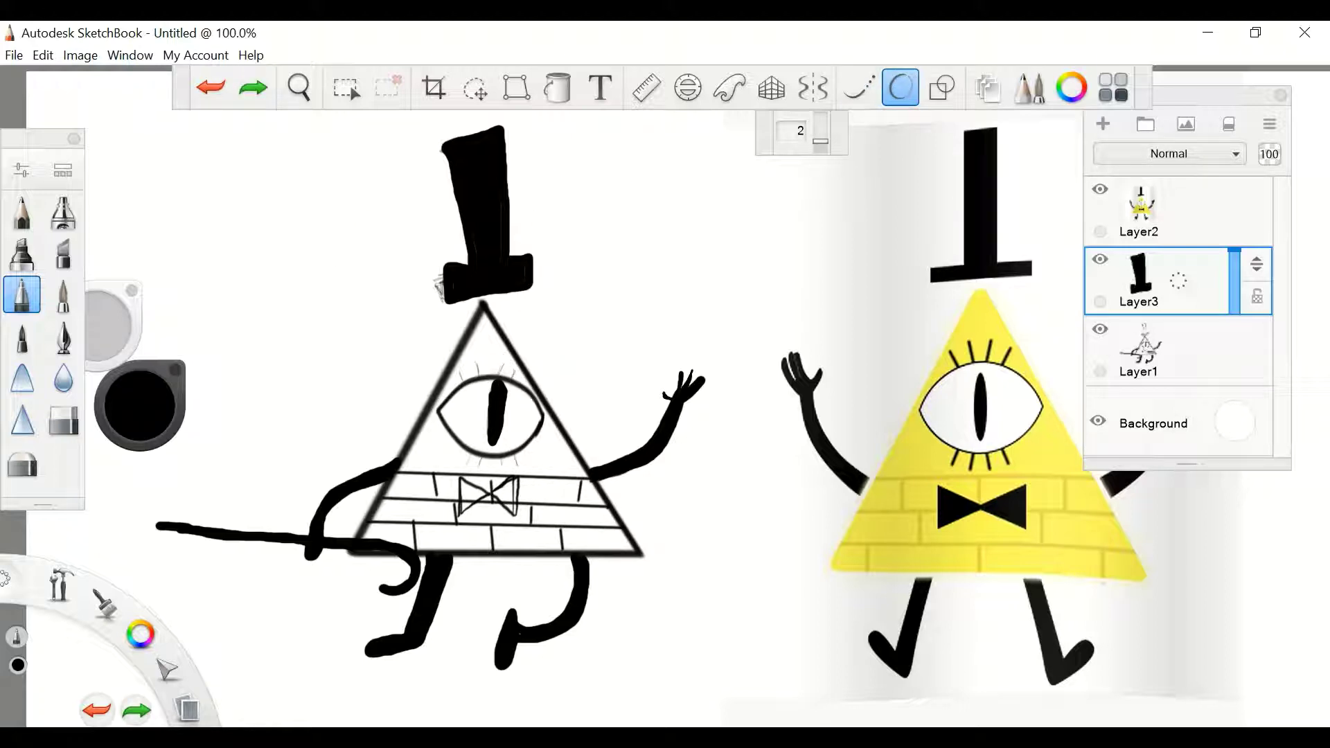
# On the sketch layer, erase the excess thickness at the left leg's top, then lasso the right leg and scale it down slightly.
pyautogui.click(1163, 350)
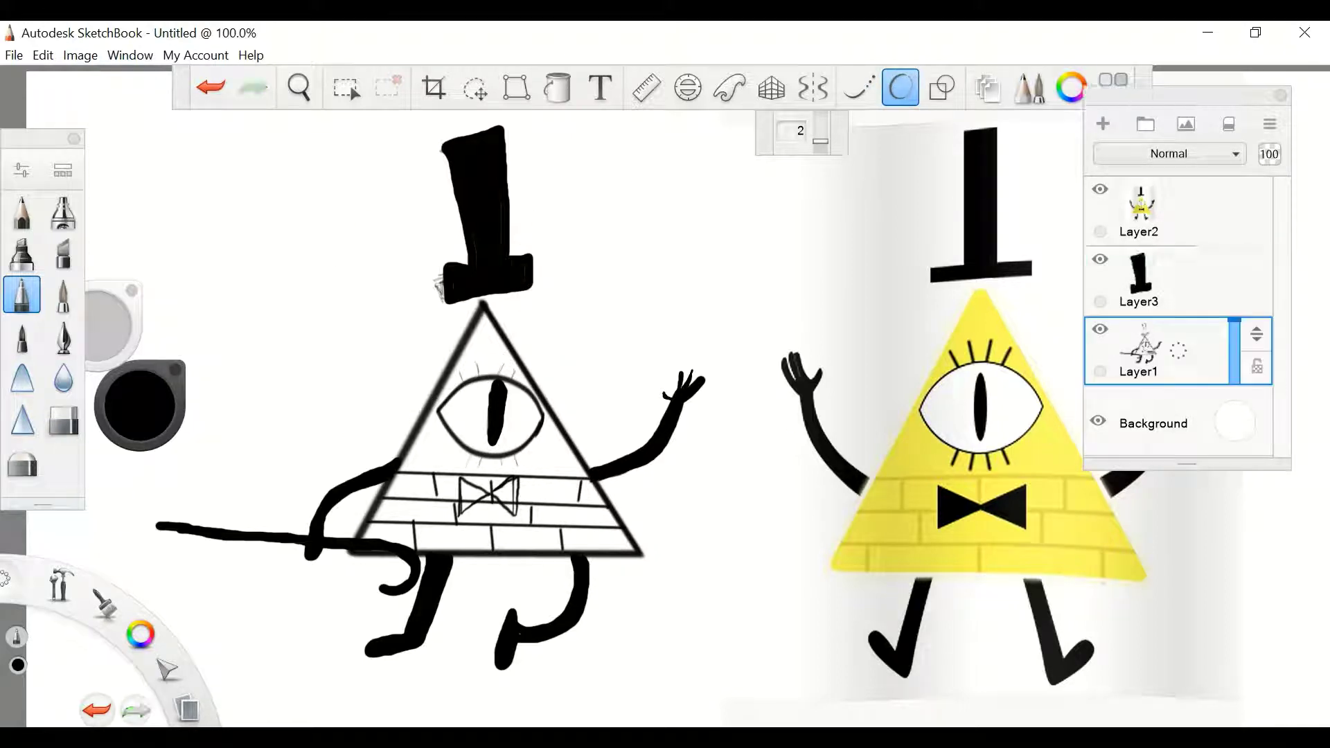
pyautogui.press('e')
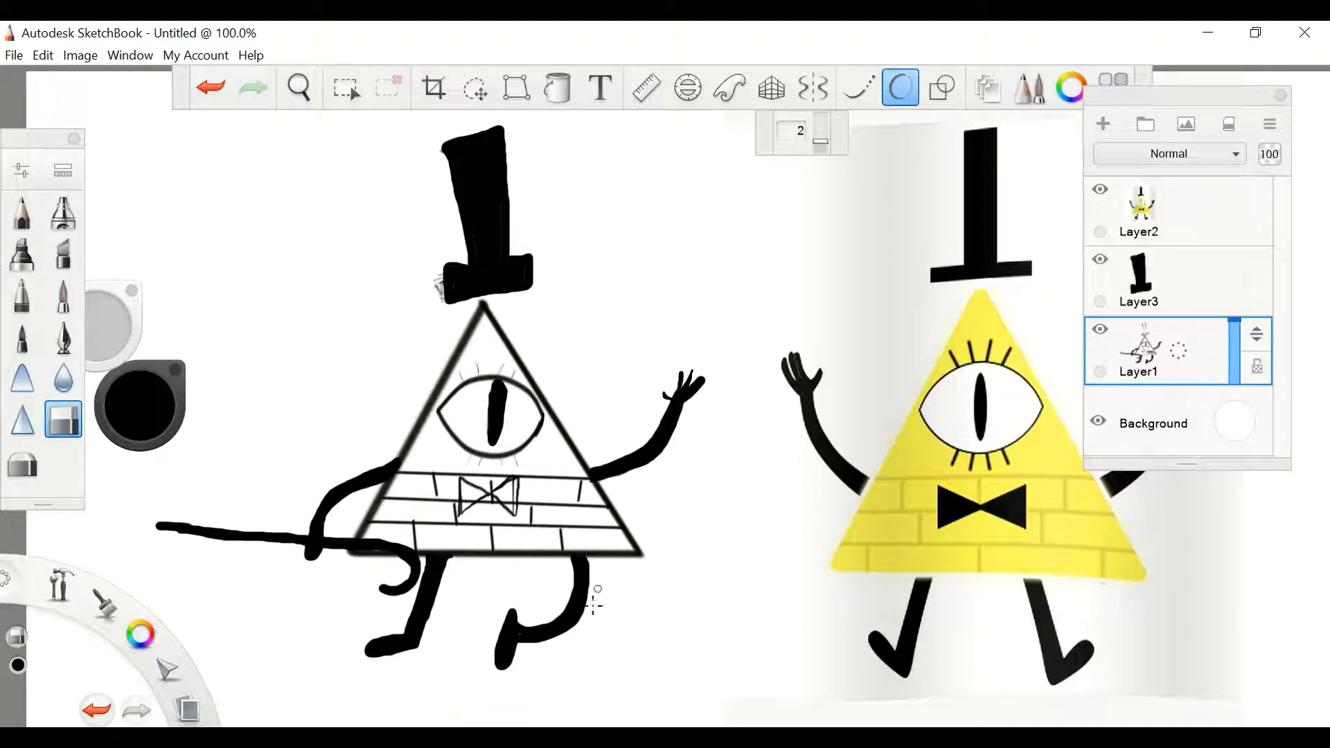
pyautogui.click(475, 89)
pyautogui.moveTo(495, 573)
pyautogui.mouseDown()
pyautogui.moveTo(565, 576)
pyautogui.moveTo(546, 657)
pyautogui.moveTo(529, 632)
pyautogui.mouseUp()
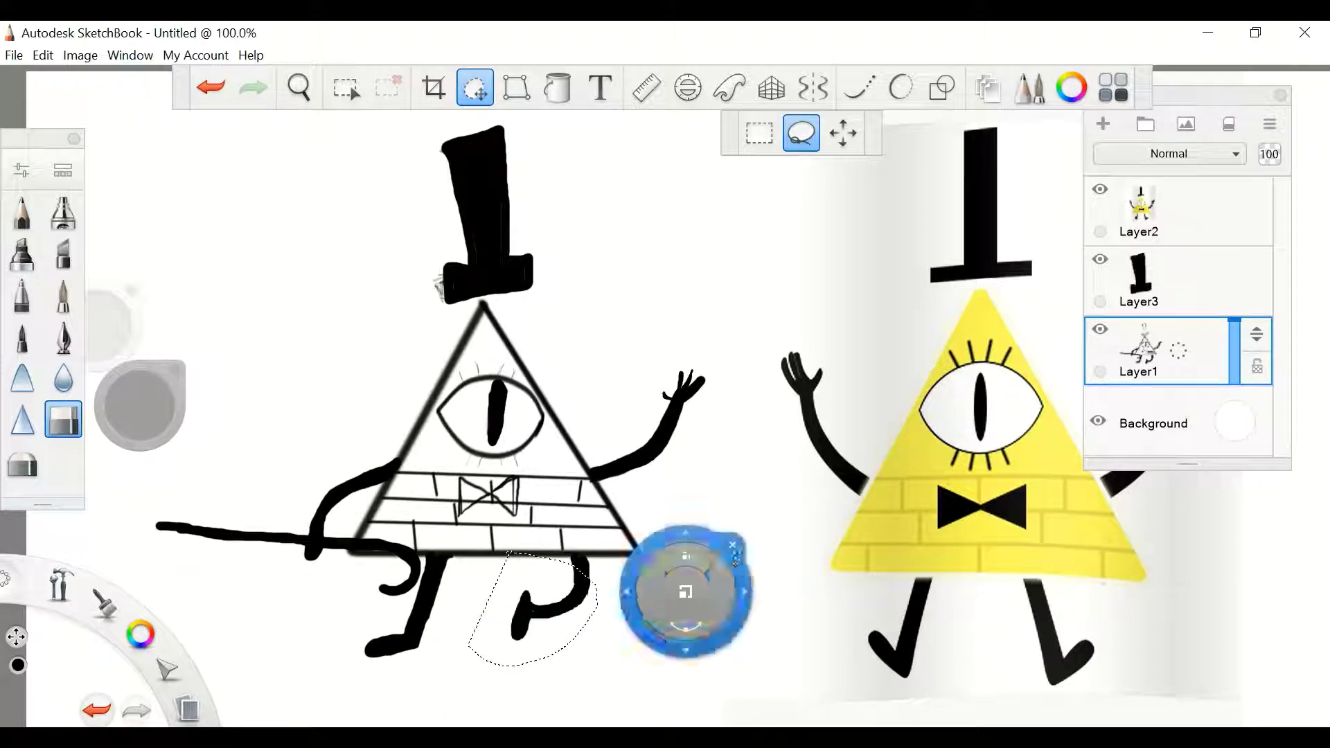
pyautogui.click(504, 684)
# Sketch a thin pencil flame rising around the raised hand on the sketch layer.
pyautogui.click(22, 212)
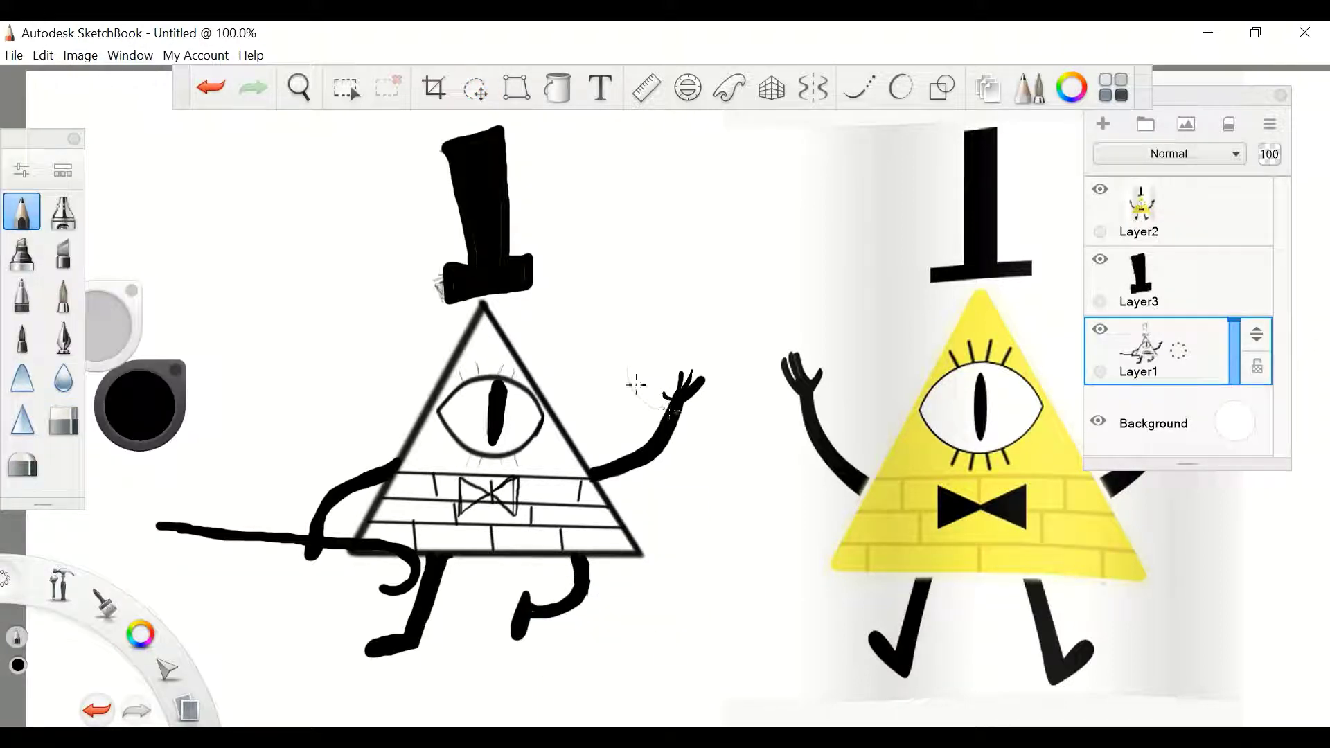
# Scale the reference image on Layer2 down to roughly half size and place it beside the figure's raised hand.
pyautogui.click(1139, 208)
pyautogui.click(475, 89)
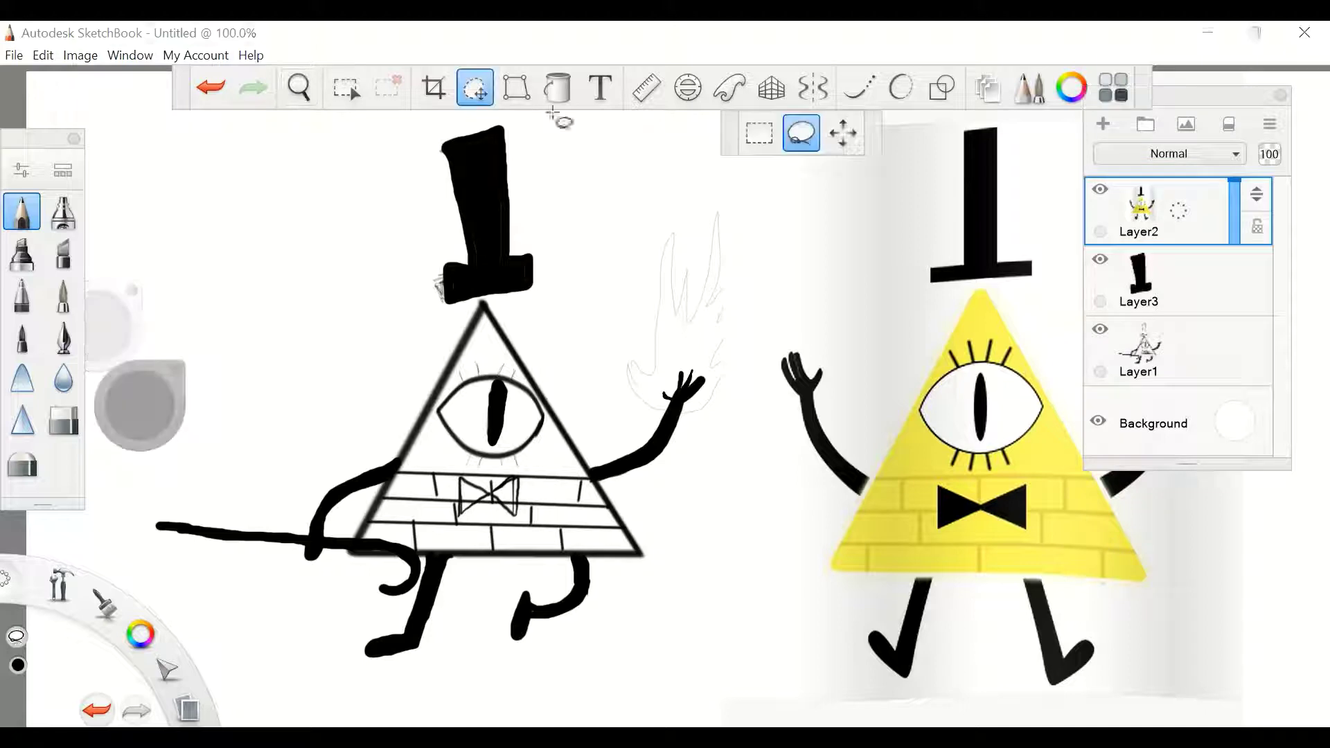
pyautogui.click(842, 132)
pyautogui.moveTo(983, 346); pyautogui.dragTo(1004, 436)
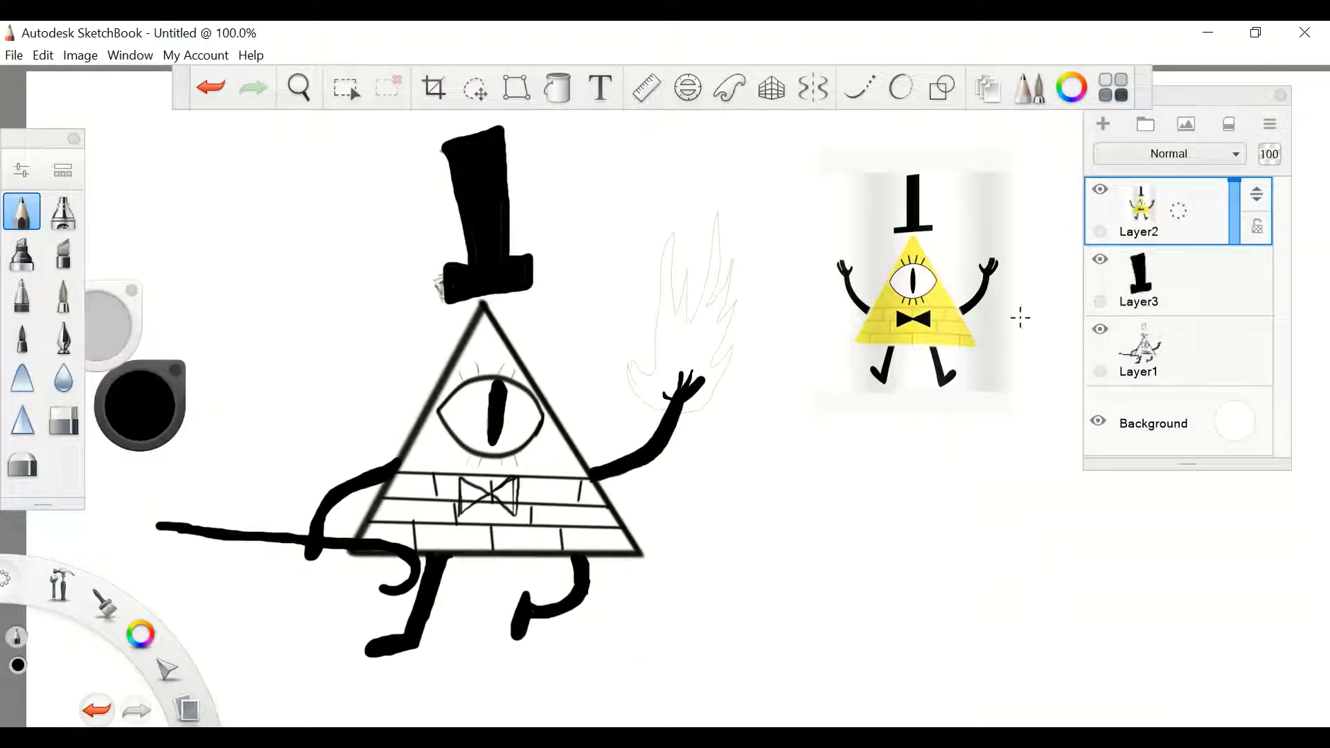
# Lasso the black pupil on the sketch layer and recentre it within the eye.
pyautogui.click(1142, 350)
pyautogui.click(801, 133)
pyautogui.moveTo(492, 378); pyautogui.dragTo(493, 378)
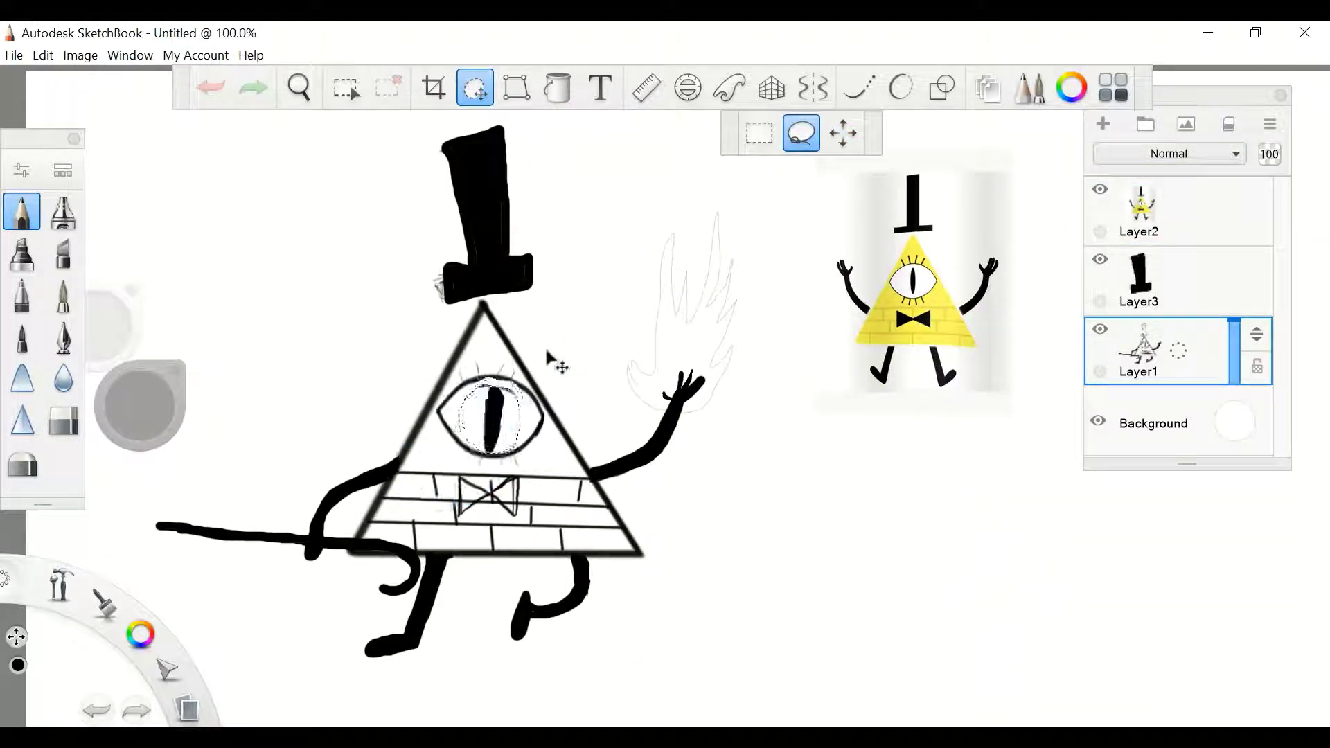
pyautogui.click(549, 356)
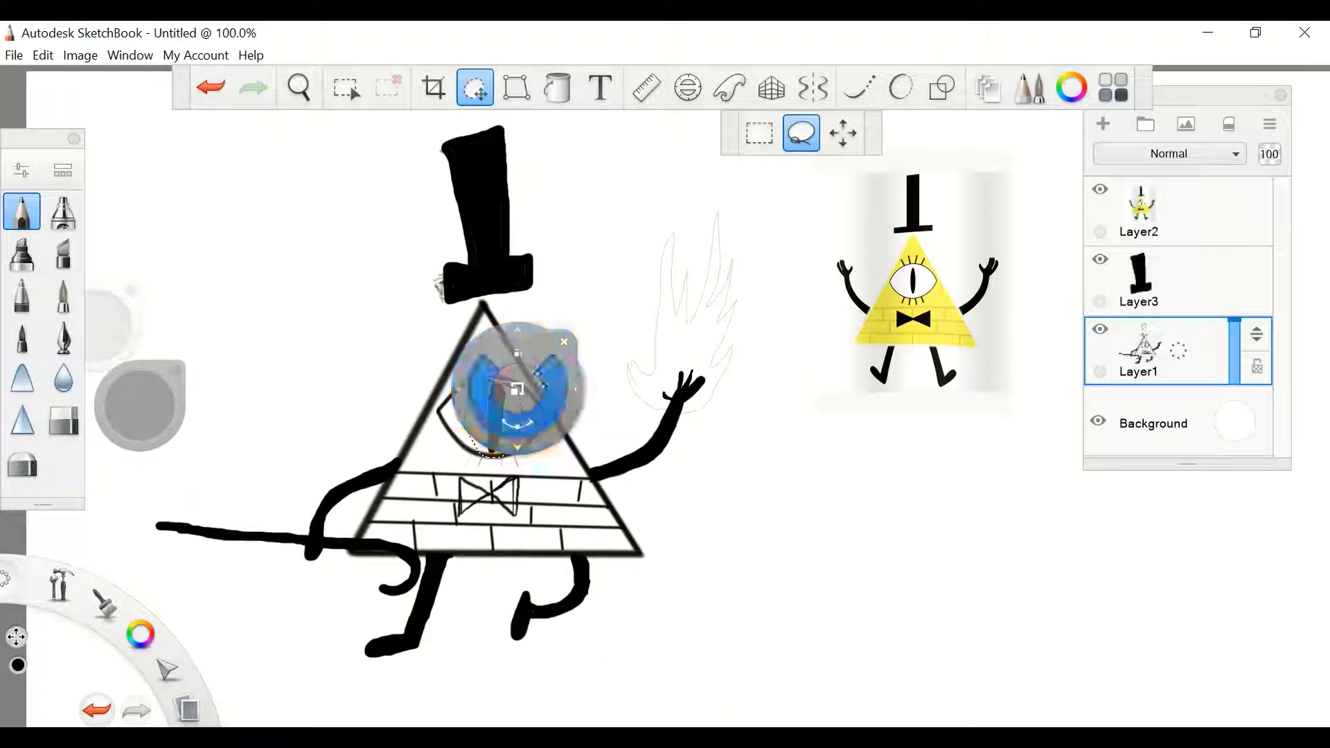
pyautogui.click(593, 342)
# Ink the triangle's three sides on Layer3 as thick black straight lines with the pen brush, tracing the sketch.
pyautogui.click(1139, 304)
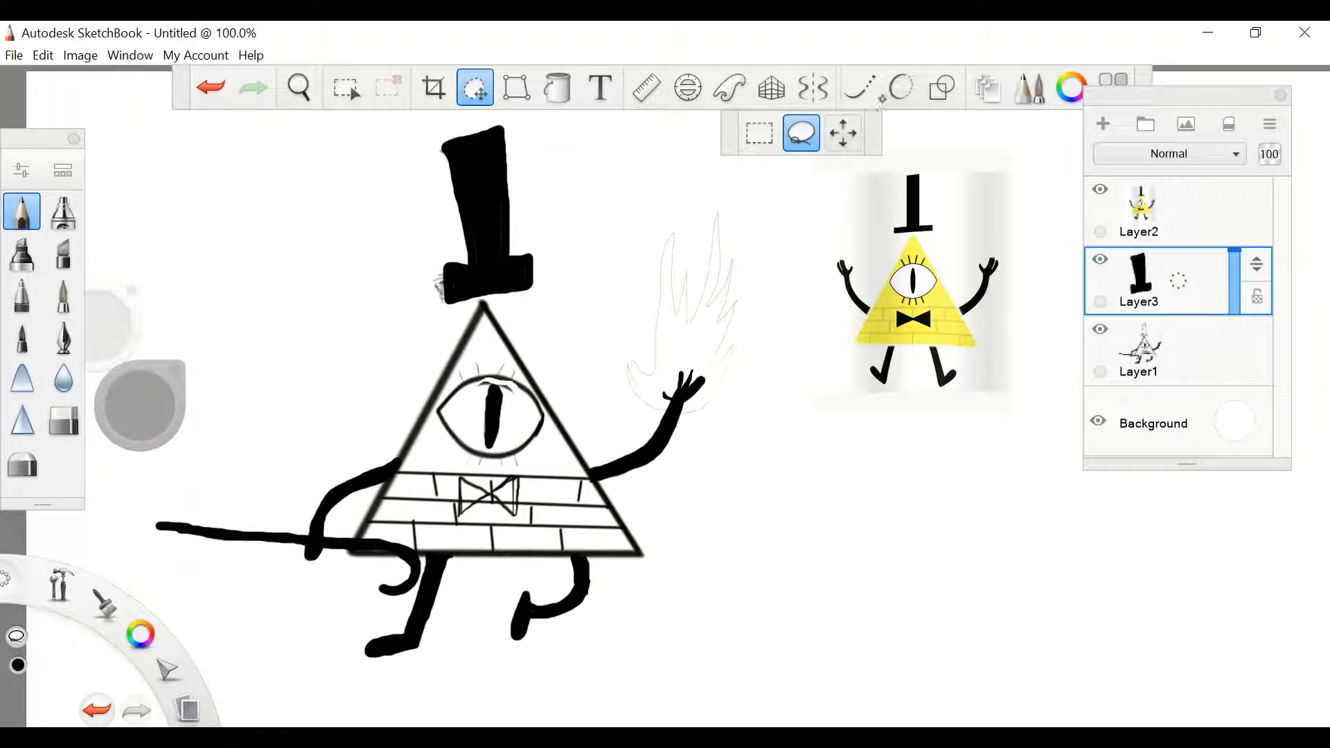
pyautogui.press('l')
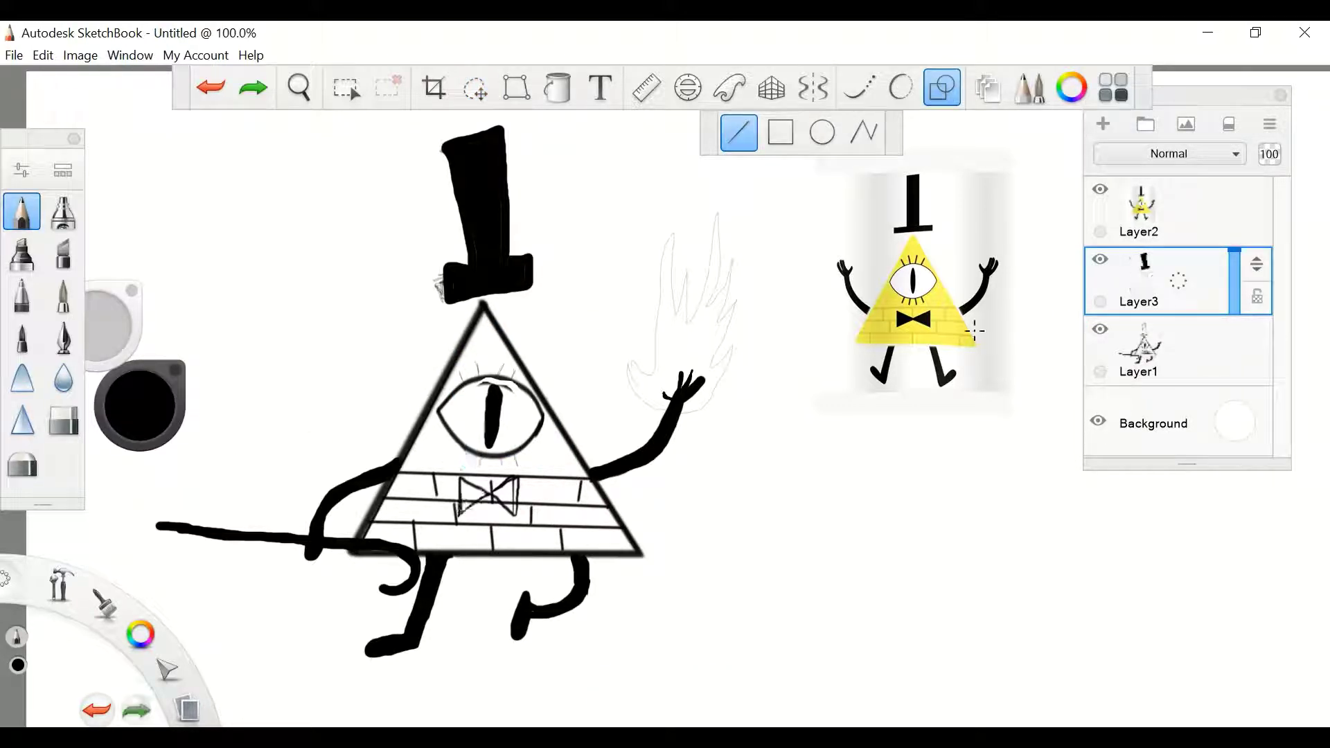
pyautogui.hotkey('ctrl', 'z')
pyautogui.moveTo(349, 548); pyautogui.dragTo(349, 547)
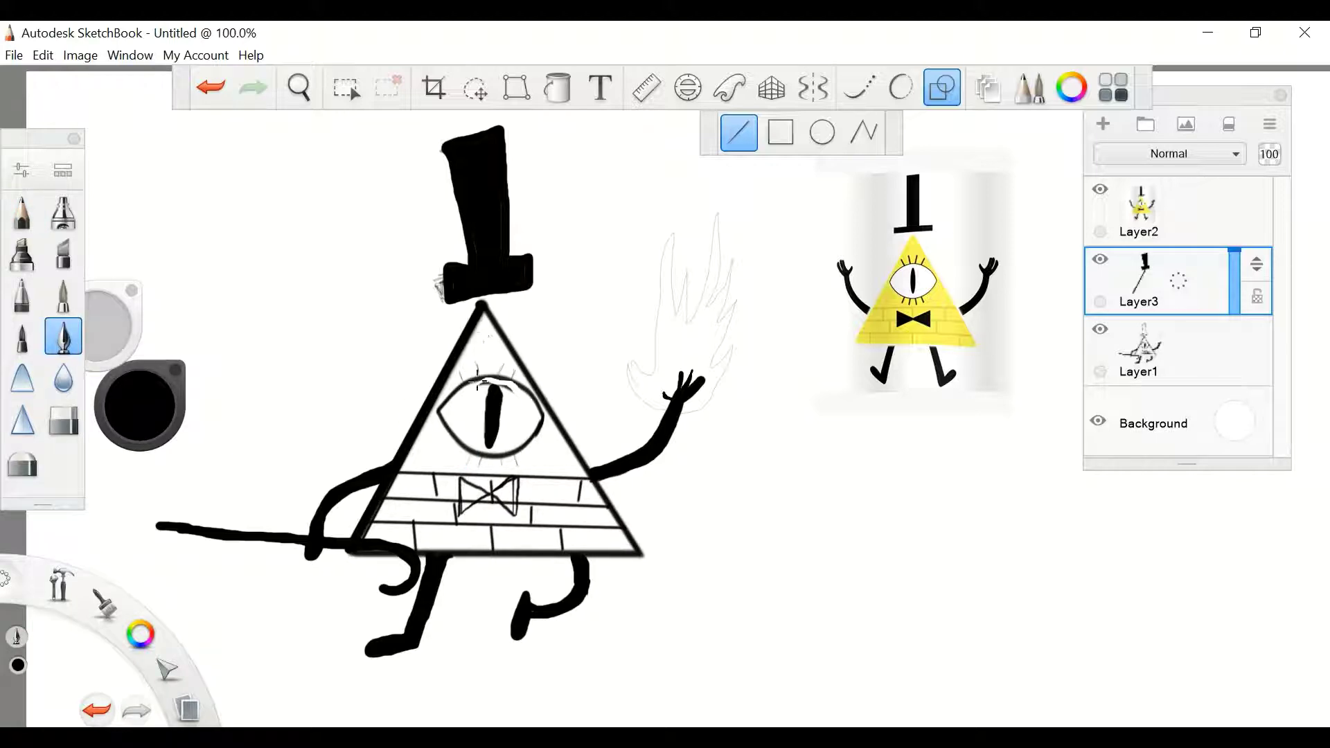
pyautogui.moveTo(640, 554); pyautogui.dragTo(483, 308)
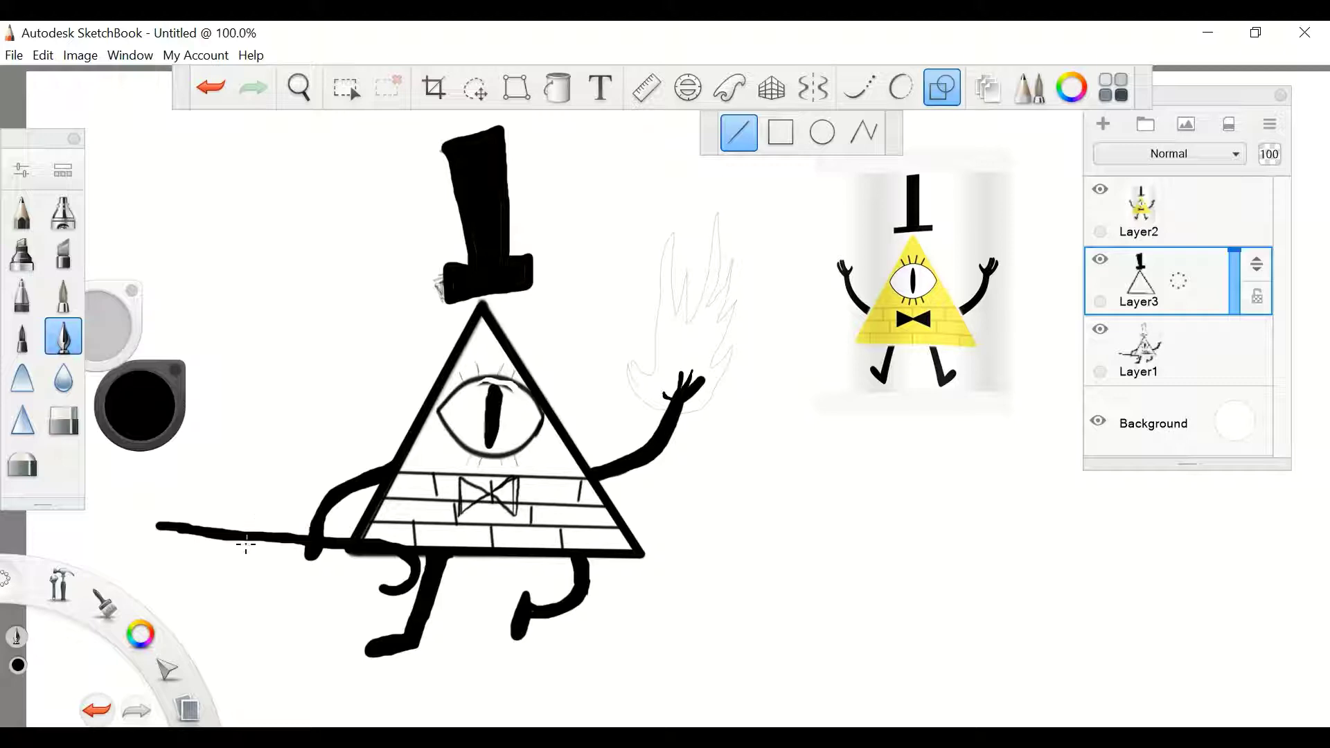
# Draw a large almond-shaped eye outline in two thin smoothed arcs on the empty canvas beneath the reference image.
pyautogui.click(21, 294)
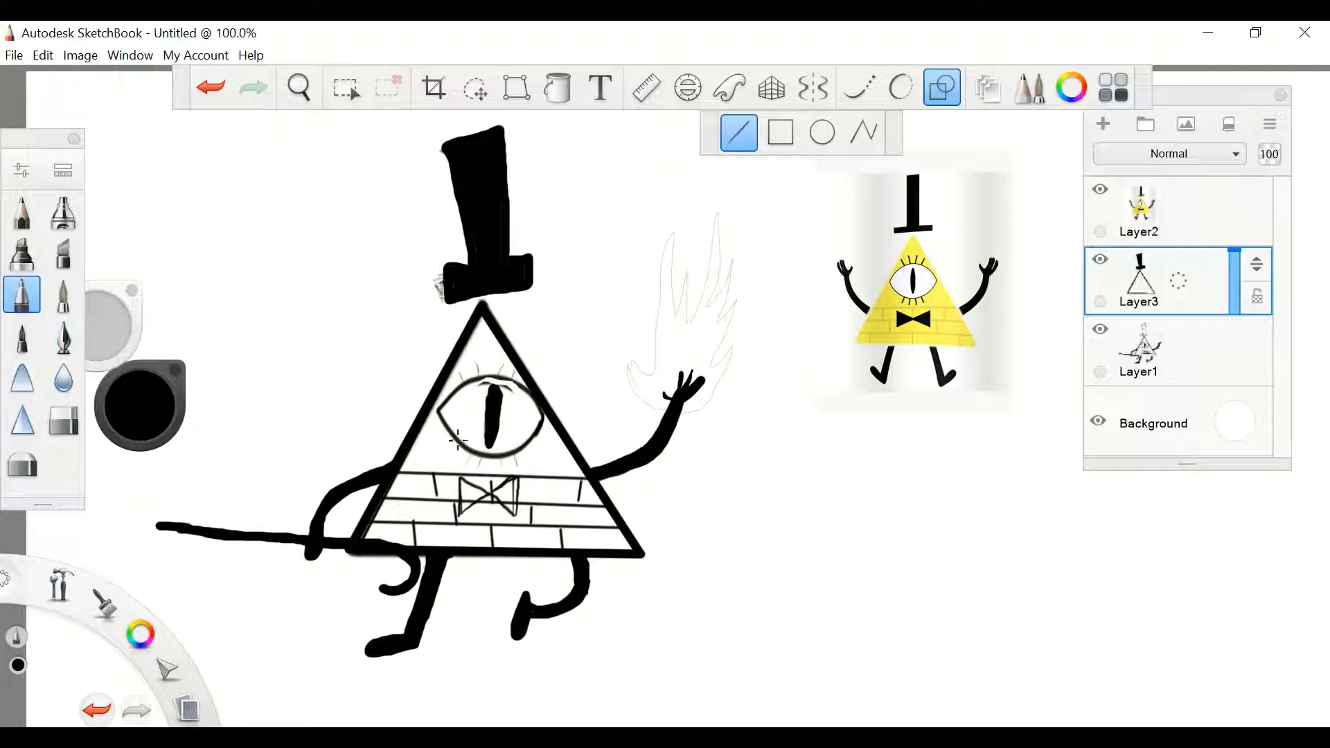
pyautogui.click(859, 87)
pyautogui.moveTo(798, 438); pyautogui.dragTo(726, 471)
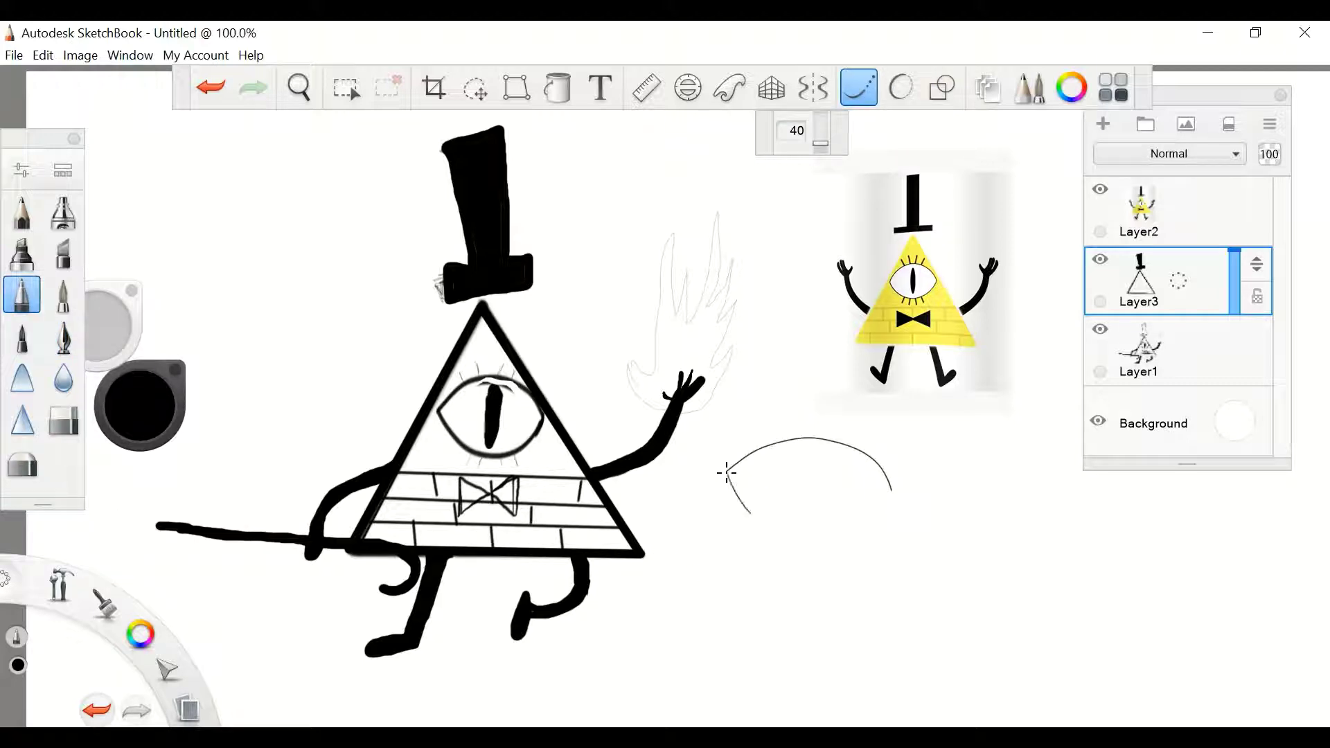
# Lasso the eye outline's lower arc and shift it so that both corners meet the upper arc.
pyautogui.click(475, 88)
pyautogui.moveTo(762, 475)
pyautogui.mouseDown()
pyautogui.moveTo(890, 574)
pyautogui.moveTo(734, 485)
pyautogui.mouseUp()
pyautogui.hotkey('ctrl', 'z')
pyautogui.hotkey('ctrl', 'y')
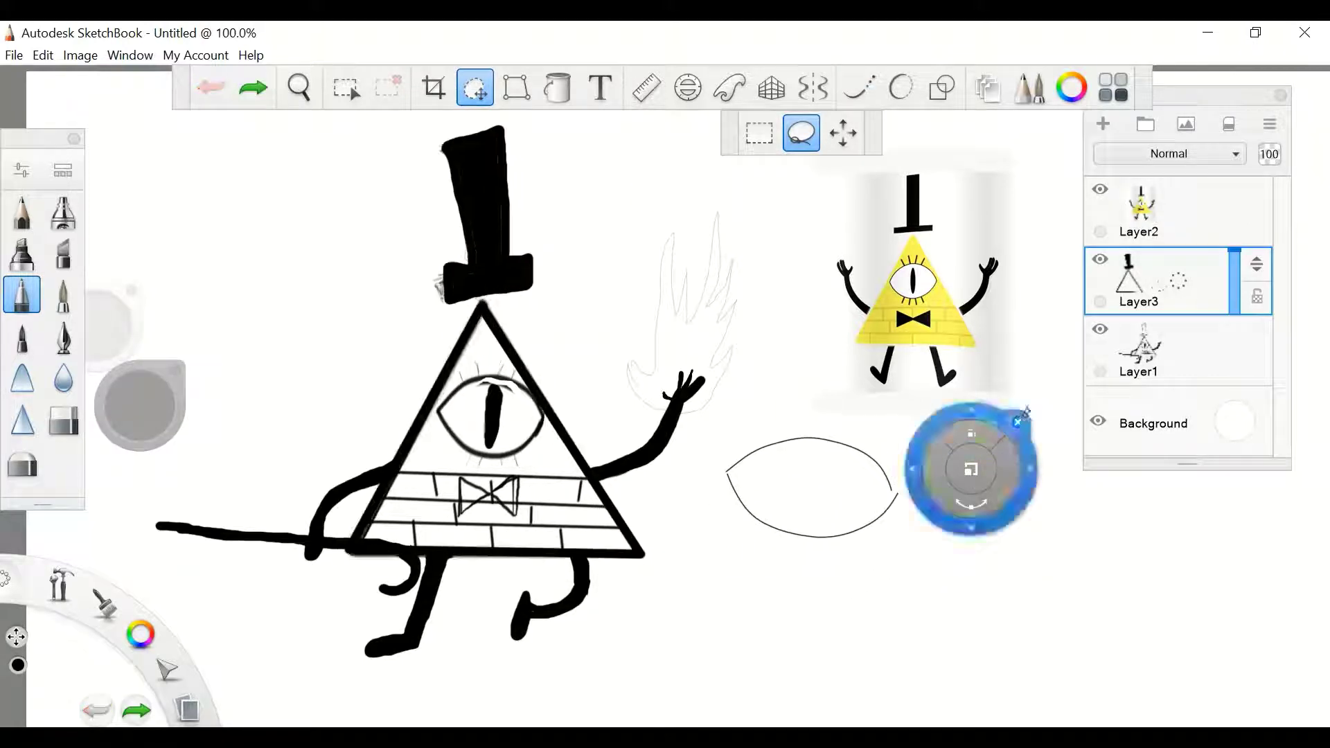
pyautogui.hotkey('ctrl', 'z')
pyautogui.hotkey('ctrl', 'z')
pyautogui.hotkey('ctrl', 'z')
pyautogui.hotkey('ctrl', 'y')
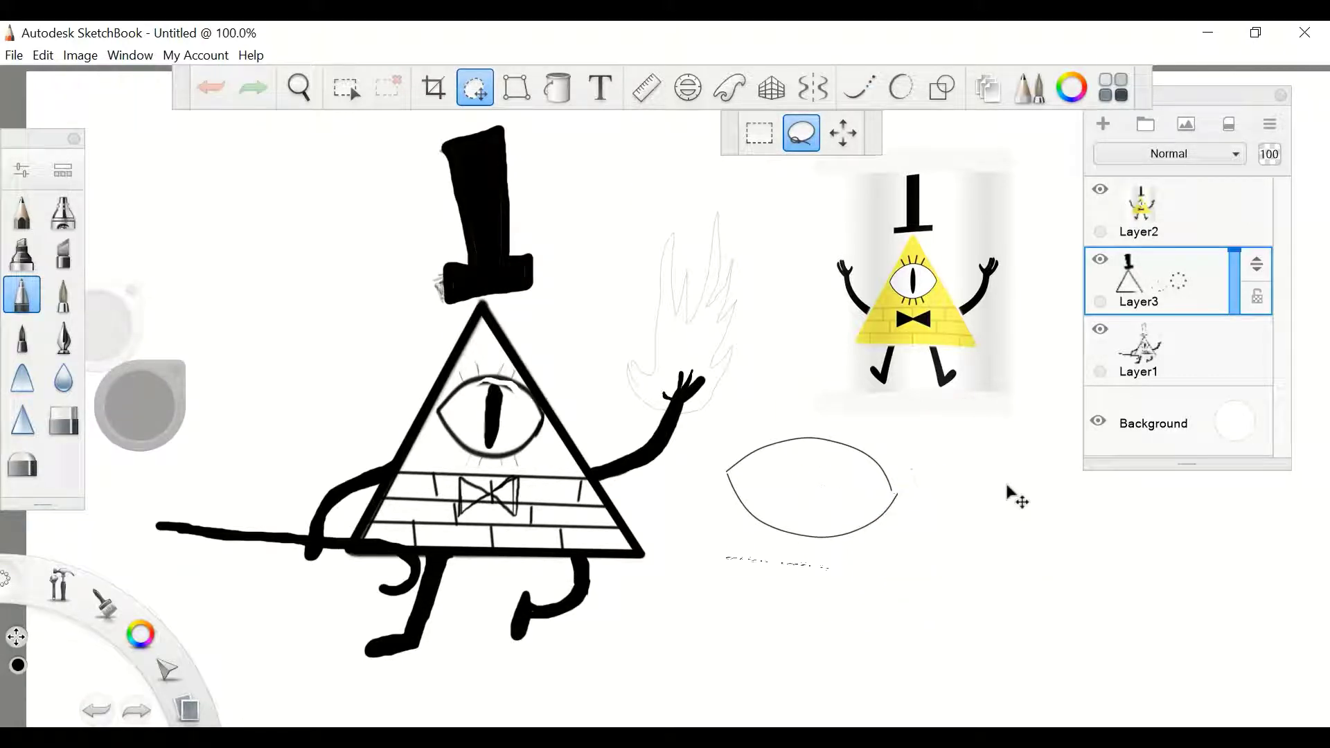
pyautogui.hotkey('ctrl', 'z')
pyautogui.hotkey('ctrl', 'y')
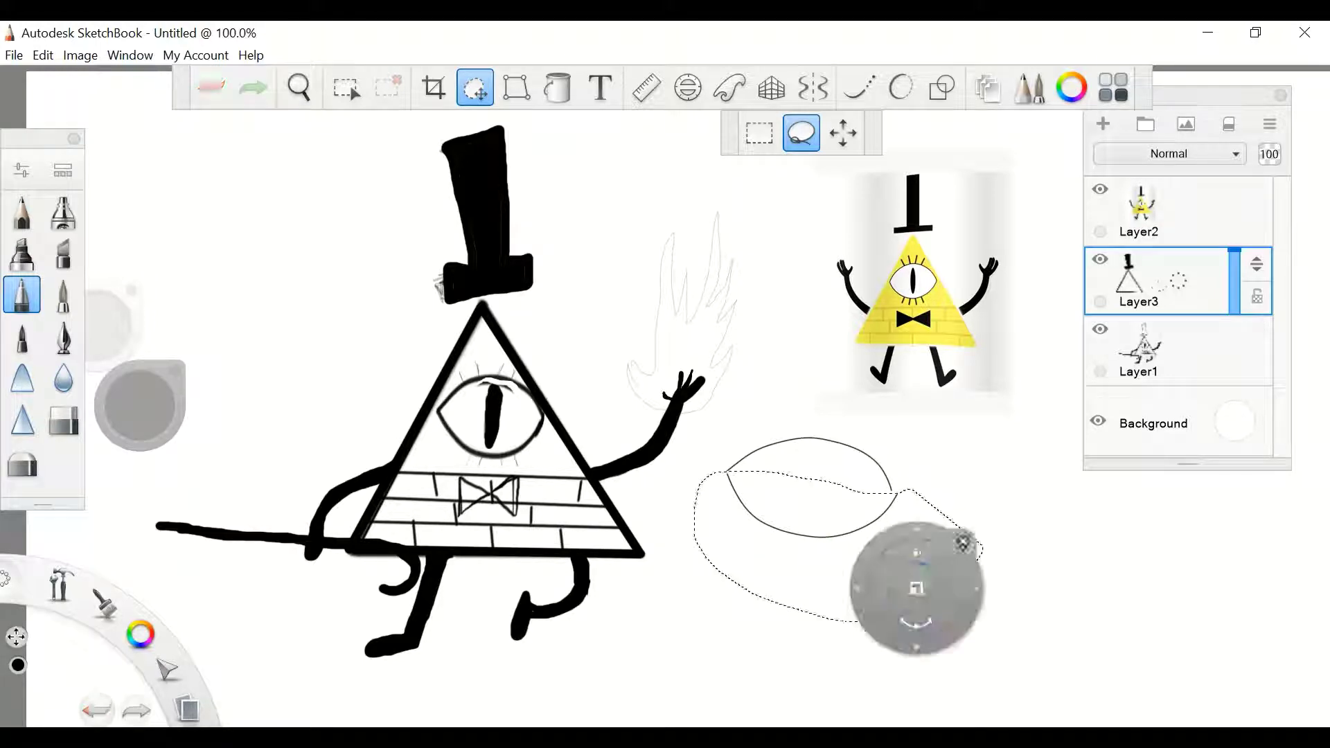
pyautogui.moveTo(957, 572); pyautogui.dragTo(942, 533)
pyautogui.moveTo(984, 484)
pyautogui.mouseDown()
pyautogui.moveTo(986, 549)
pyautogui.moveTo(997, 473)
pyautogui.moveTo(989, 485)
pyautogui.mouseUp()
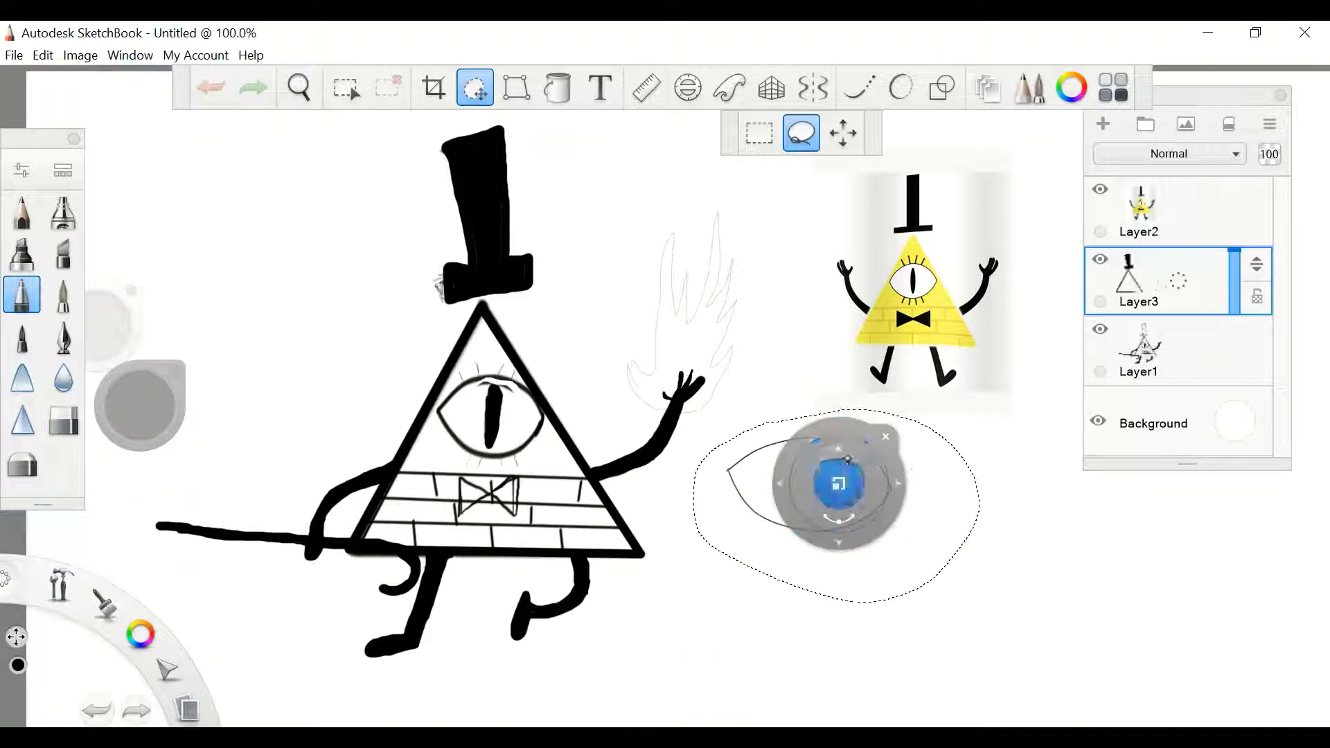
pyautogui.moveTo(837, 481)
pyautogui.mouseDown()
pyautogui.moveTo(845, 448)
pyautogui.moveTo(843, 492)
pyautogui.moveTo(846, 460)
pyautogui.moveTo(867, 456)
pyautogui.mouseUp()
pyautogui.moveTo(836, 505); pyautogui.dragTo(839, 505)
pyautogui.moveTo(776, 437); pyautogui.dragTo(1074, 341)
pyautogui.click(1100, 328)
pyautogui.hotkey('ctrl', 'z')
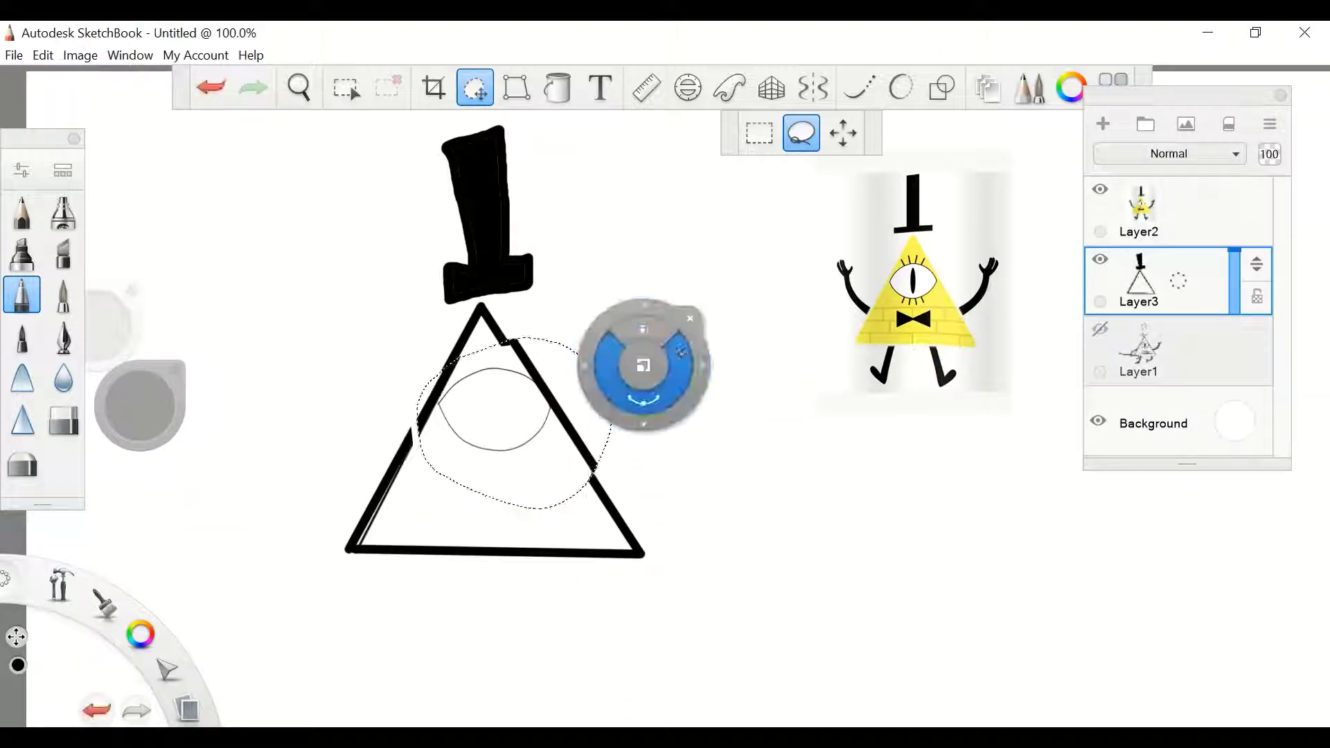
pyautogui.moveTo(704, 395); pyautogui.dragTo(777, 436)
pyautogui.click(760, 371)
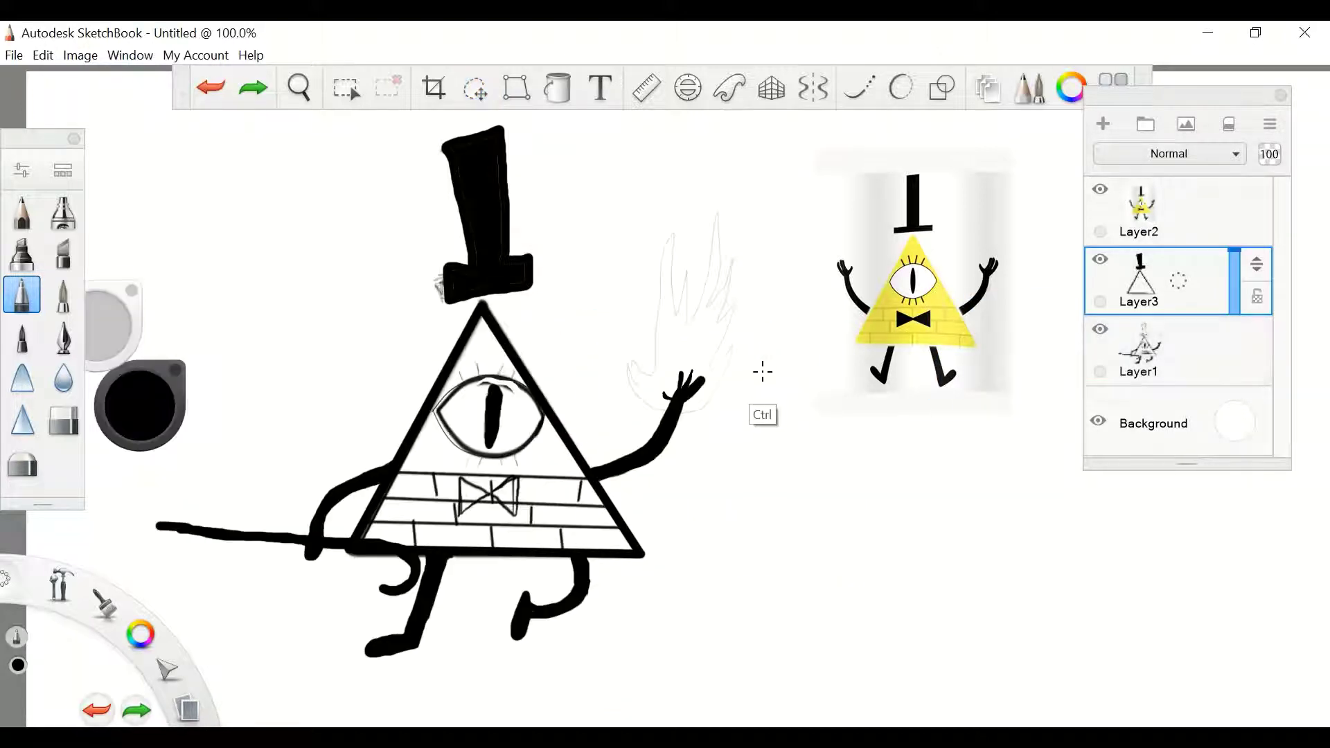
pyautogui.hotkey('ctrl', 'z')
pyautogui.hotkey('ctrl', 'z')
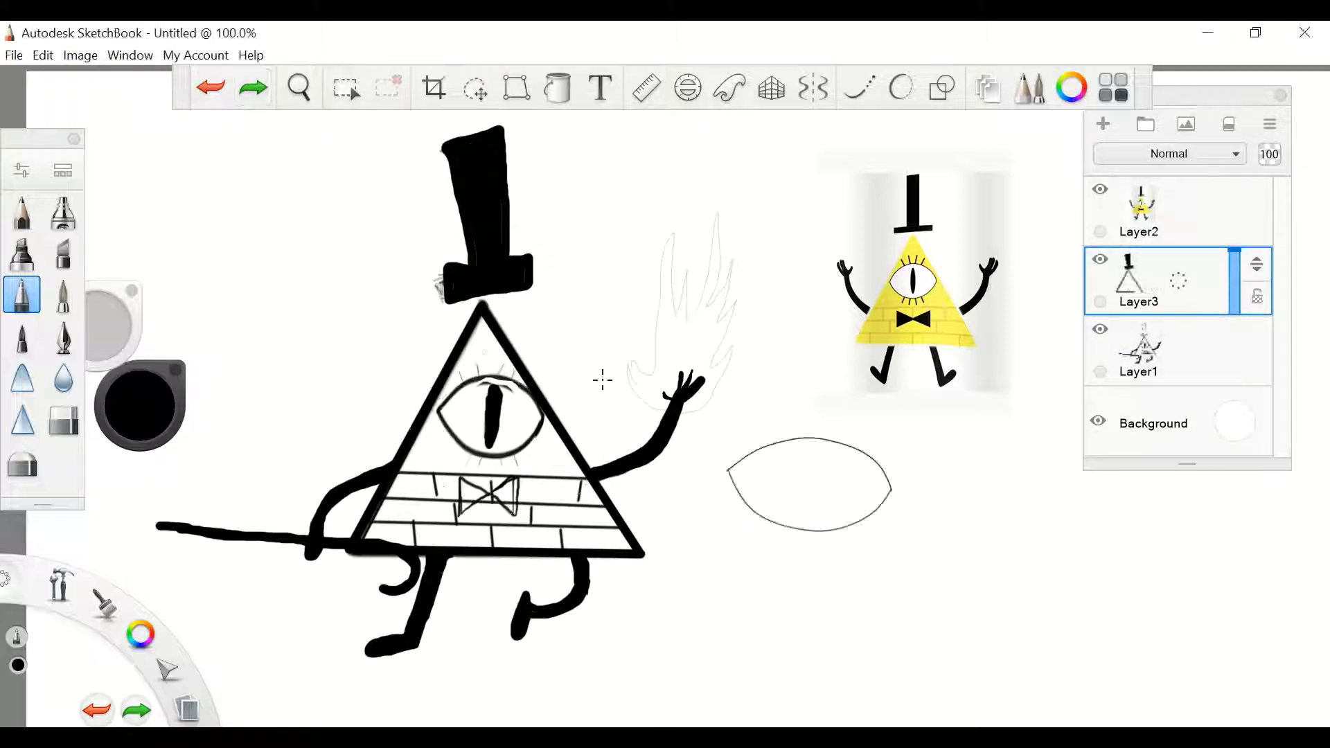
# Lasso the whole eye outline, scale it down and fit it inside the triangle's upper half over the sketched eye.
pyautogui.press('l')
pyautogui.moveTo(760, 422); pyautogui.dragTo(879, 429)
pyautogui.moveTo(840, 489)
pyautogui.mouseDown()
pyautogui.moveTo(852, 471)
pyautogui.moveTo(822, 510)
pyautogui.moveTo(931, 469)
pyautogui.mouseUp()
pyautogui.hotkey('ctrl', 'z')
pyautogui.hotkey('ctrl', 'y')
pyautogui.hotkey('ctrl', 'y')
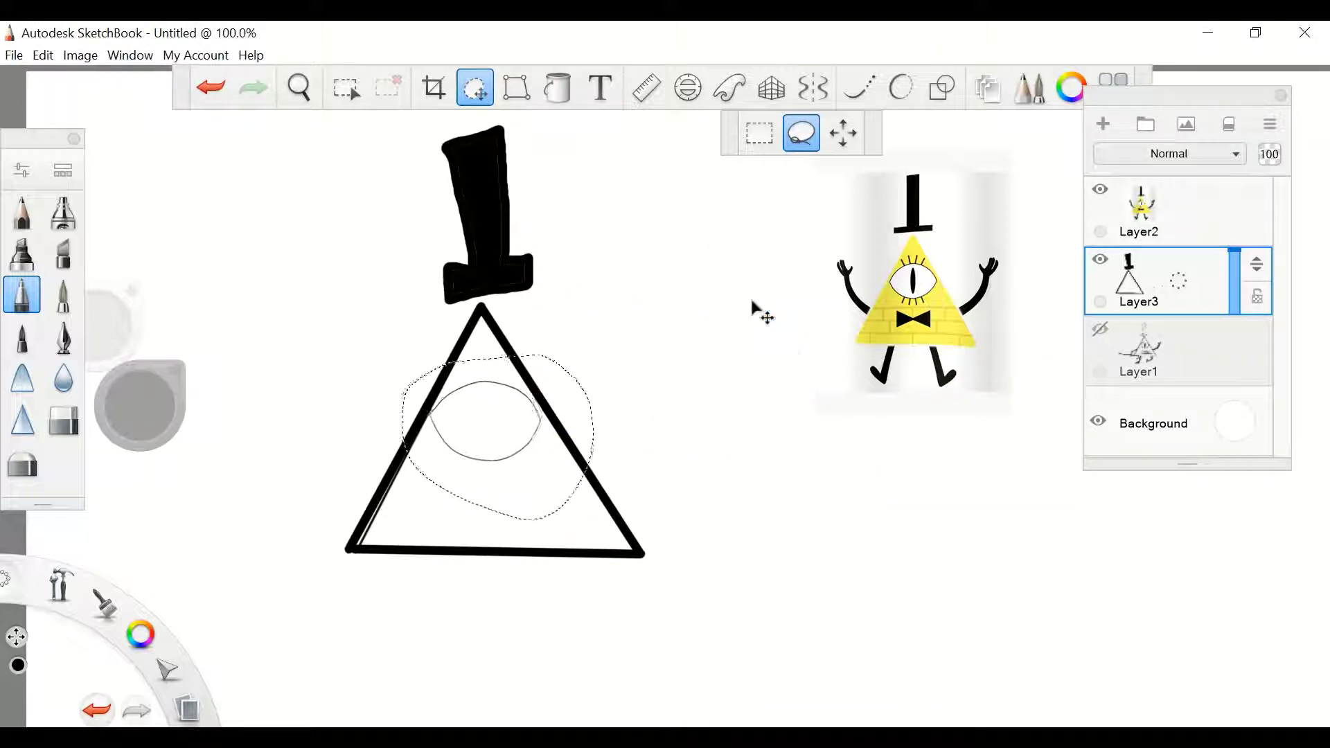
pyautogui.moveTo(764, 329)
pyautogui.moveTo(764, 329); pyautogui.dragTo(746, 392)
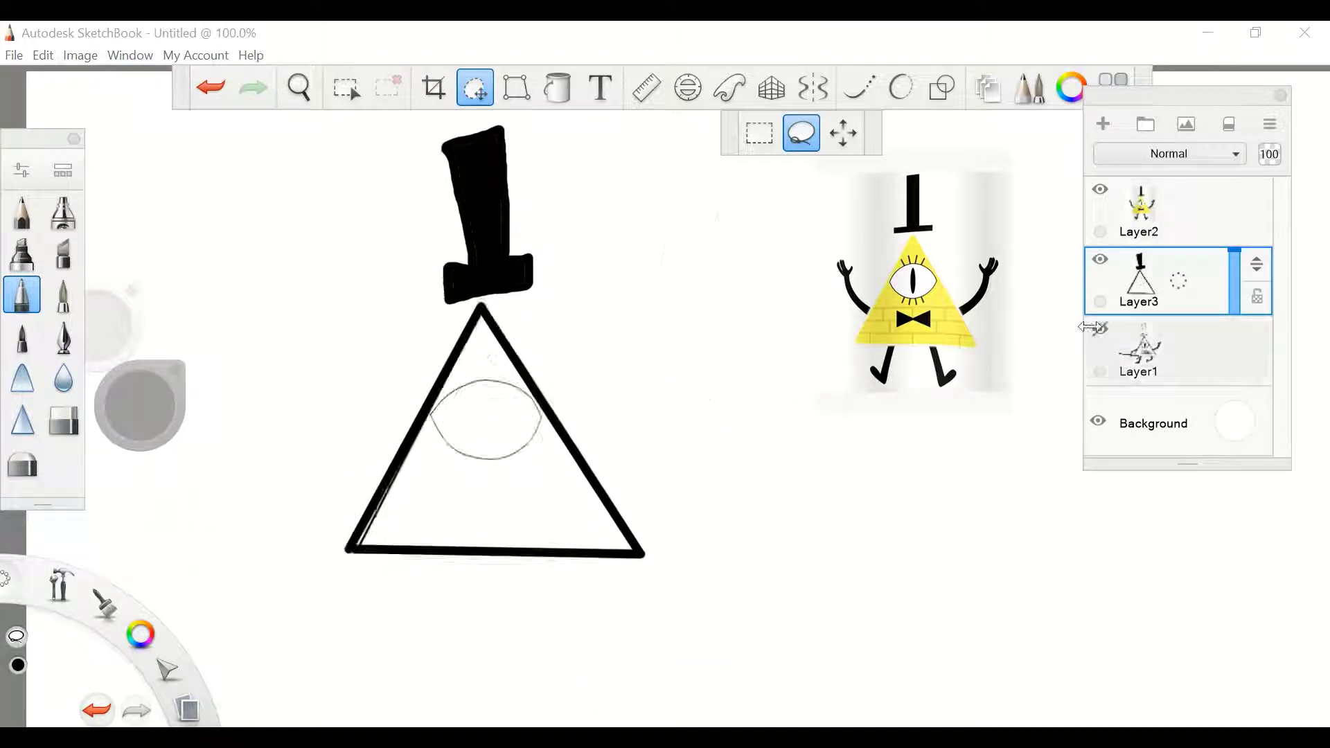
pyautogui.click(1098, 328)
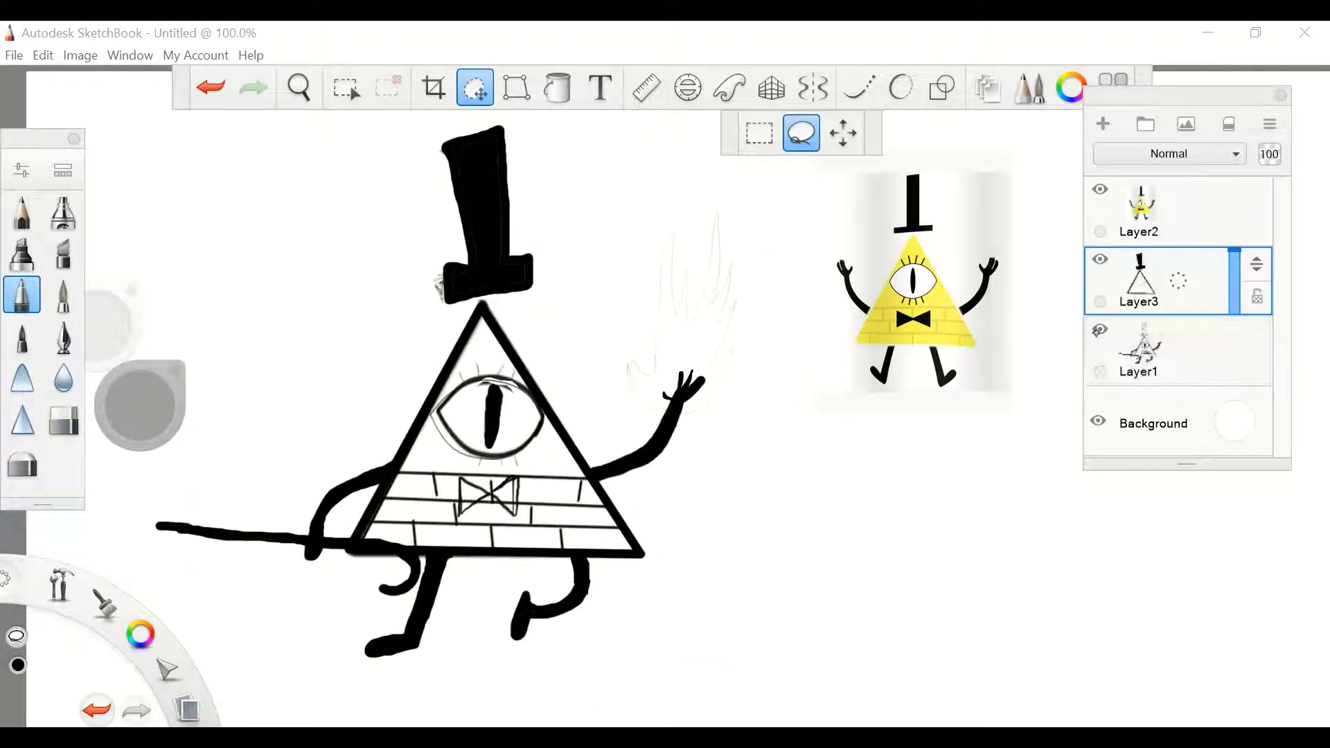
# Duplicate the sketch layer, hide the original and erase the sketched eye, bow tie and brick lines from the copy.
pyautogui.click(1143, 350)
pyautogui.hotkey('ctrl', 'd')
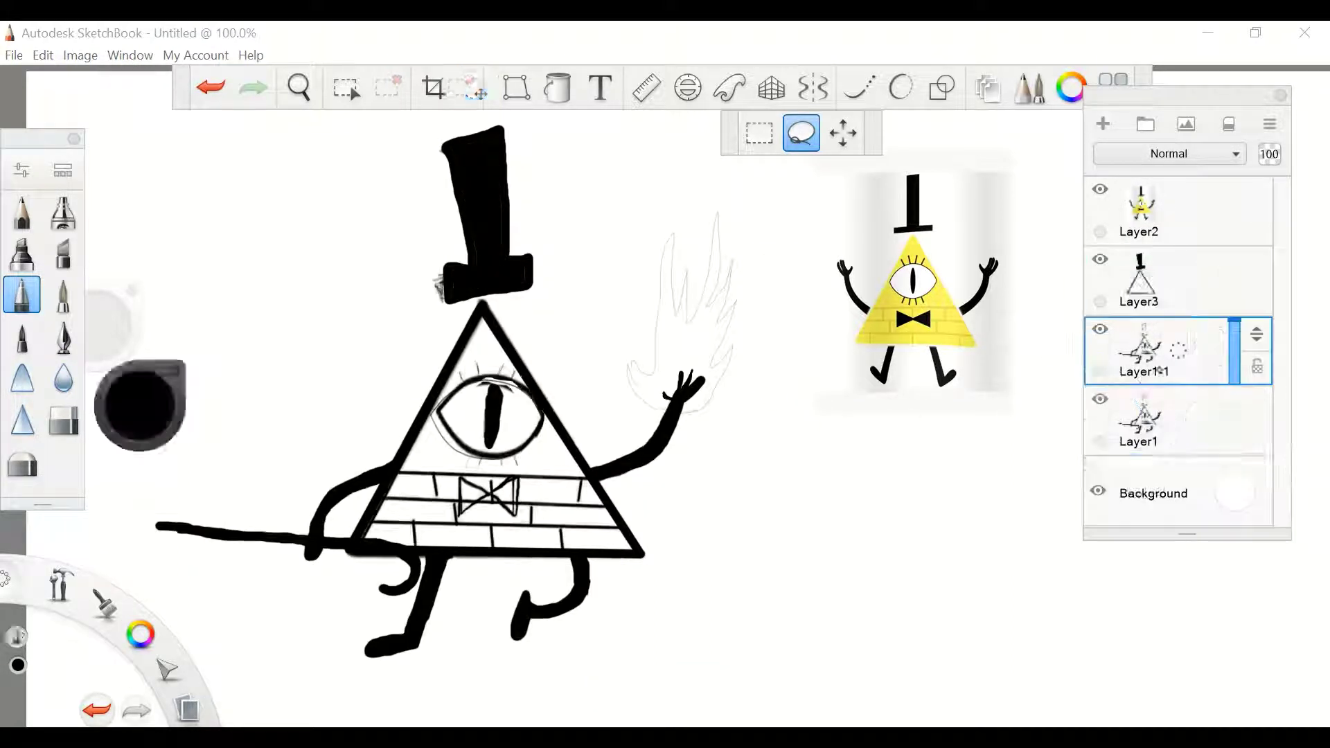
pyautogui.press('e')
pyautogui.click(1100, 399)
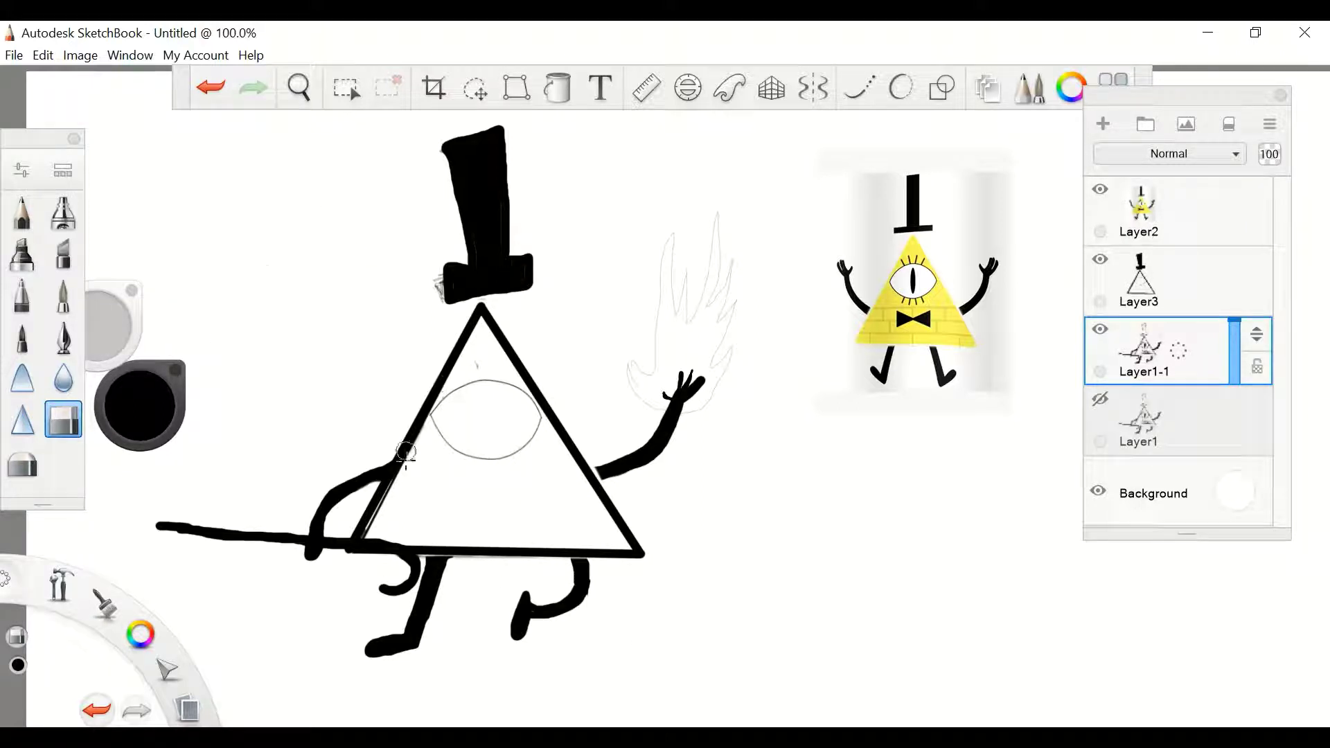
# Ink the gap between the raised arm and the triangle closed, and merge Layer3 with the sketch copy.
pyautogui.press('space')
pyautogui.moveTo(564, 505); pyautogui.dragTo(688, 451)
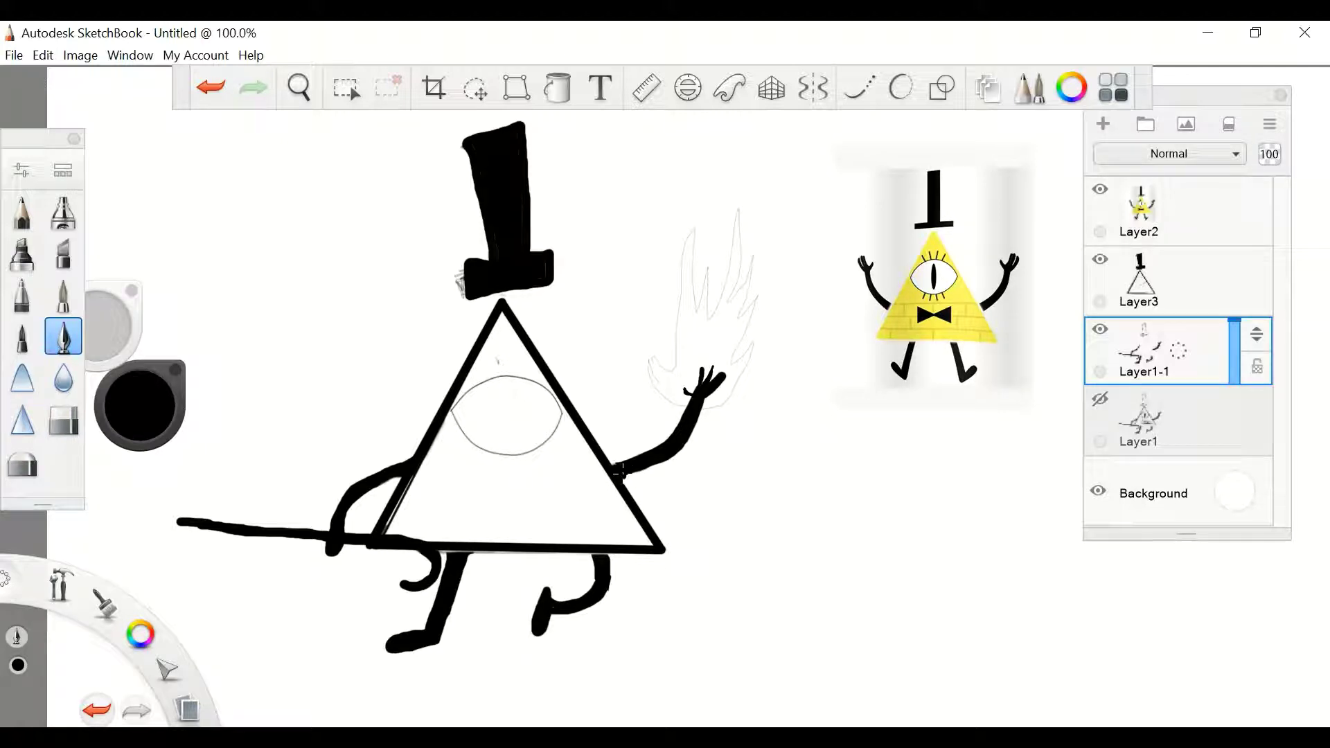
pyautogui.click(1142, 355)
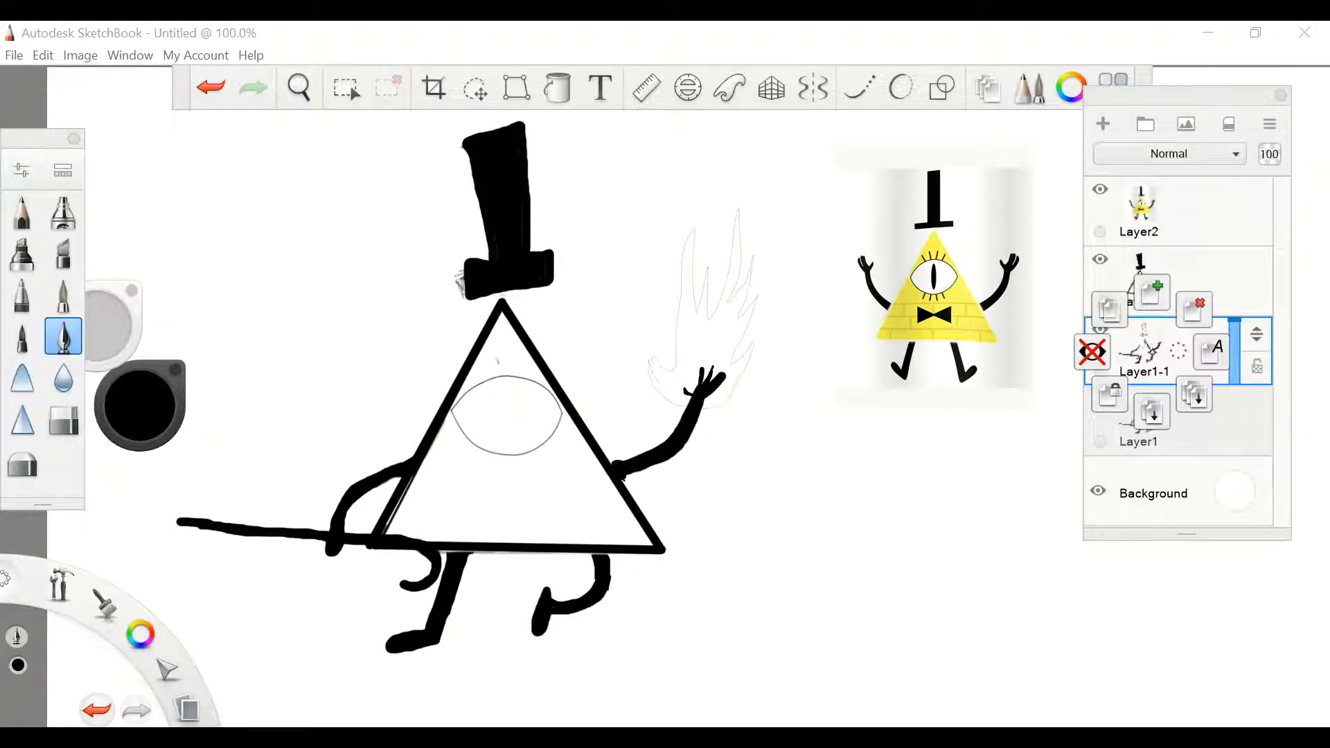
pyautogui.click(1153, 277)
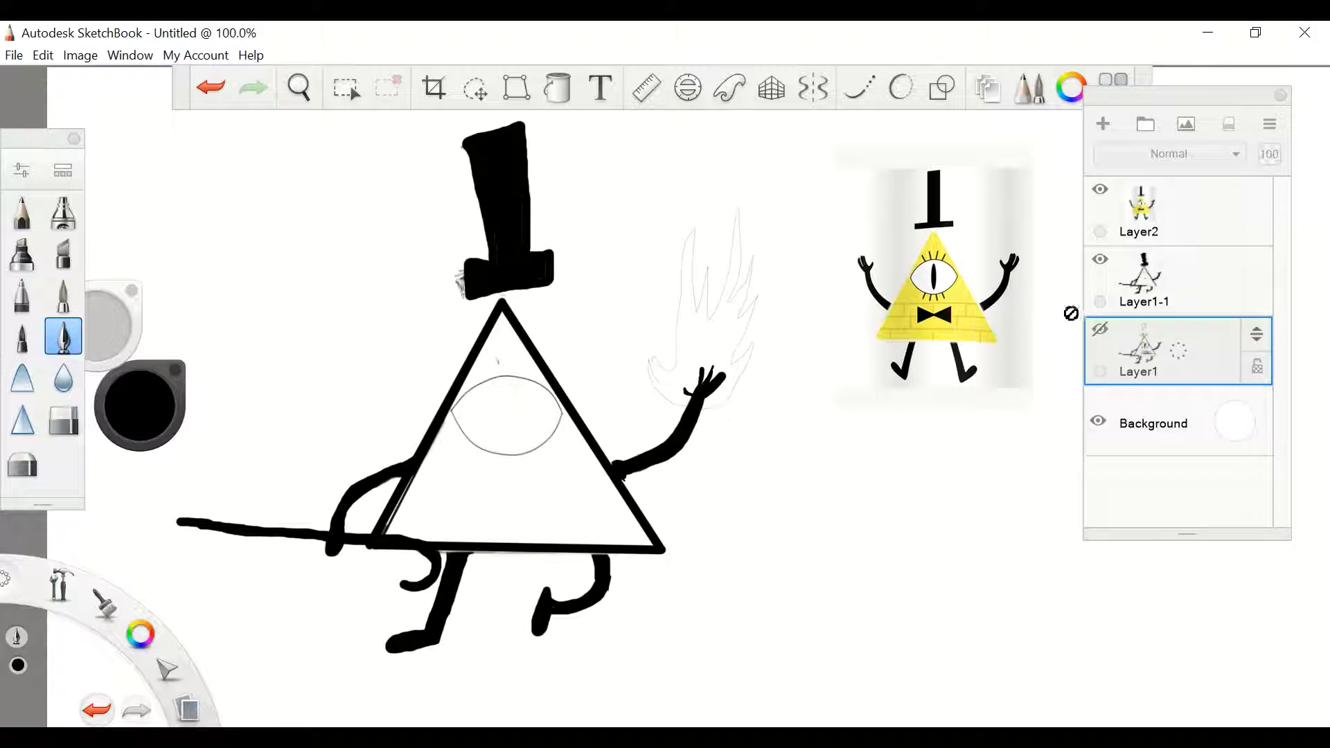
# Erase the pencil flame around the raised hand on the merged layer.
pyautogui.click(1170, 280)
pyautogui.press('e')
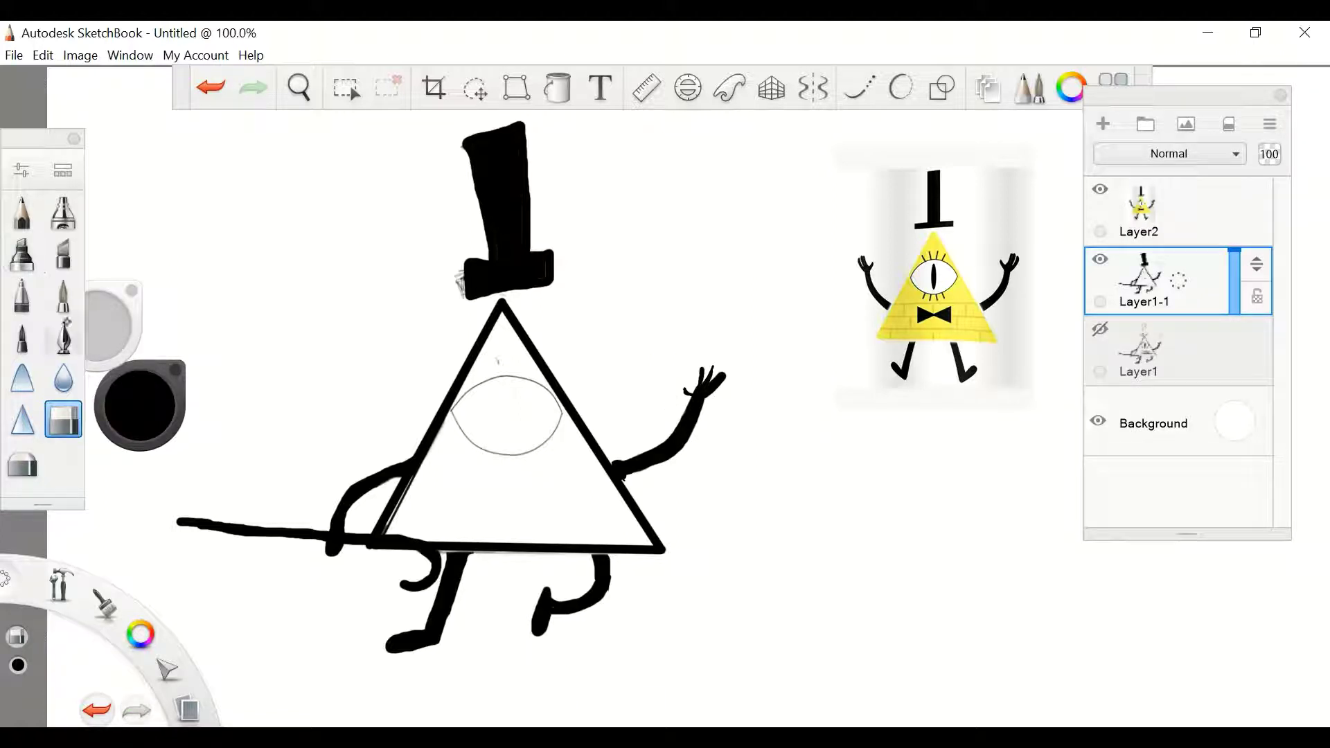
# Draw a tall, narrow black ellipse in the empty area beside the top hat to serve as the pupil.
pyautogui.click(941, 87)
pyautogui.click(822, 131)
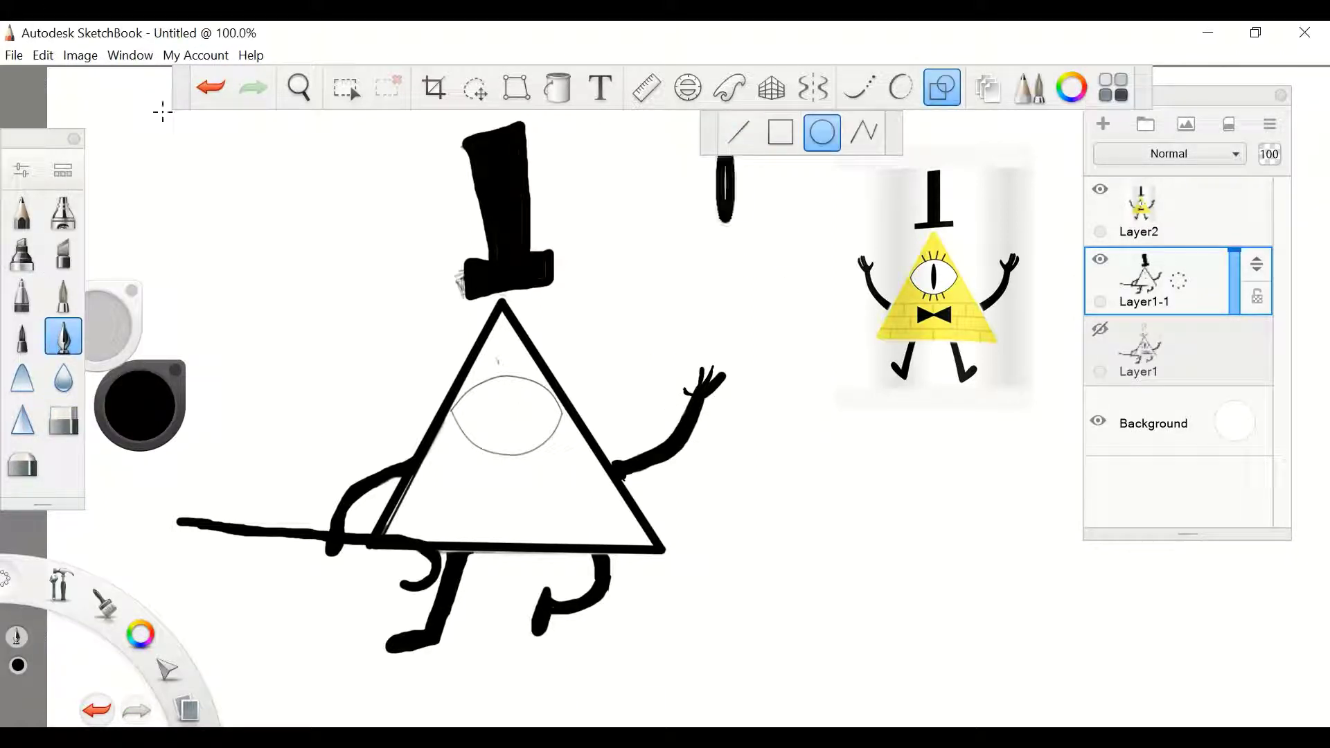
pyautogui.click(299, 87)
pyautogui.click(558, 87)
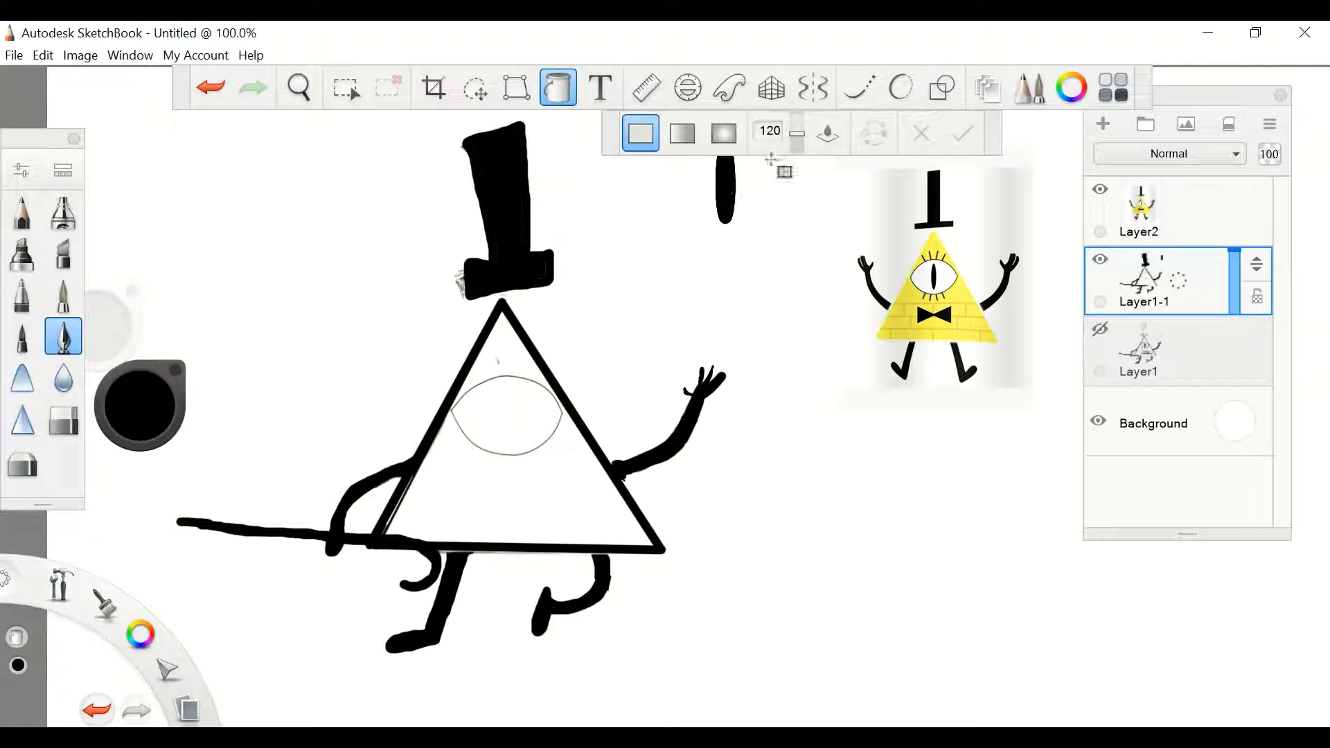
# Lasso the black pupil, scale it down and place it upright in the centre of the eye outline.
pyautogui.click(475, 87)
pyautogui.moveTo(720, 123)
pyautogui.mouseDown()
pyautogui.moveTo(685, 166)
pyautogui.moveTo(724, 125)
pyautogui.mouseUp()
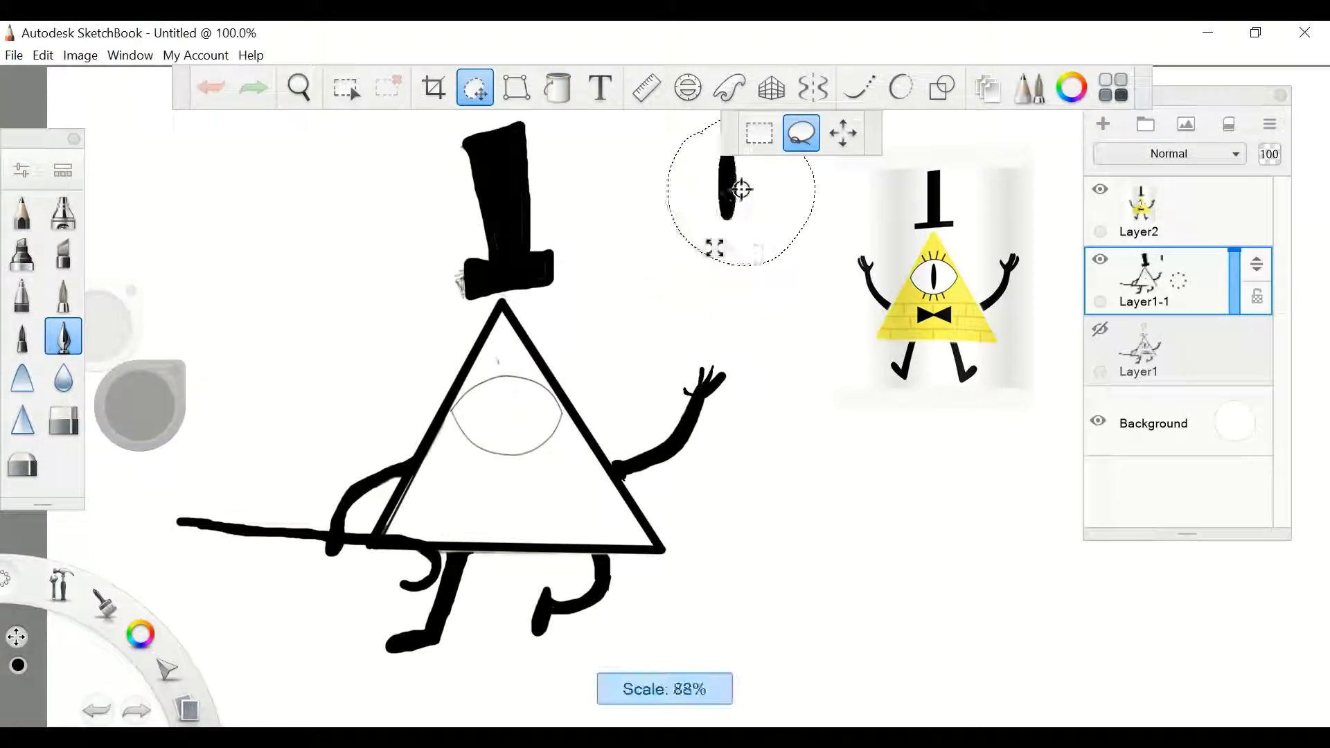
pyautogui.moveTo(667, 288); pyautogui.dragTo(443, 498)
pyautogui.moveTo(564, 460)
pyautogui.mouseDown()
pyautogui.moveTo(582, 416)
pyautogui.moveTo(671, 321)
pyautogui.mouseUp()
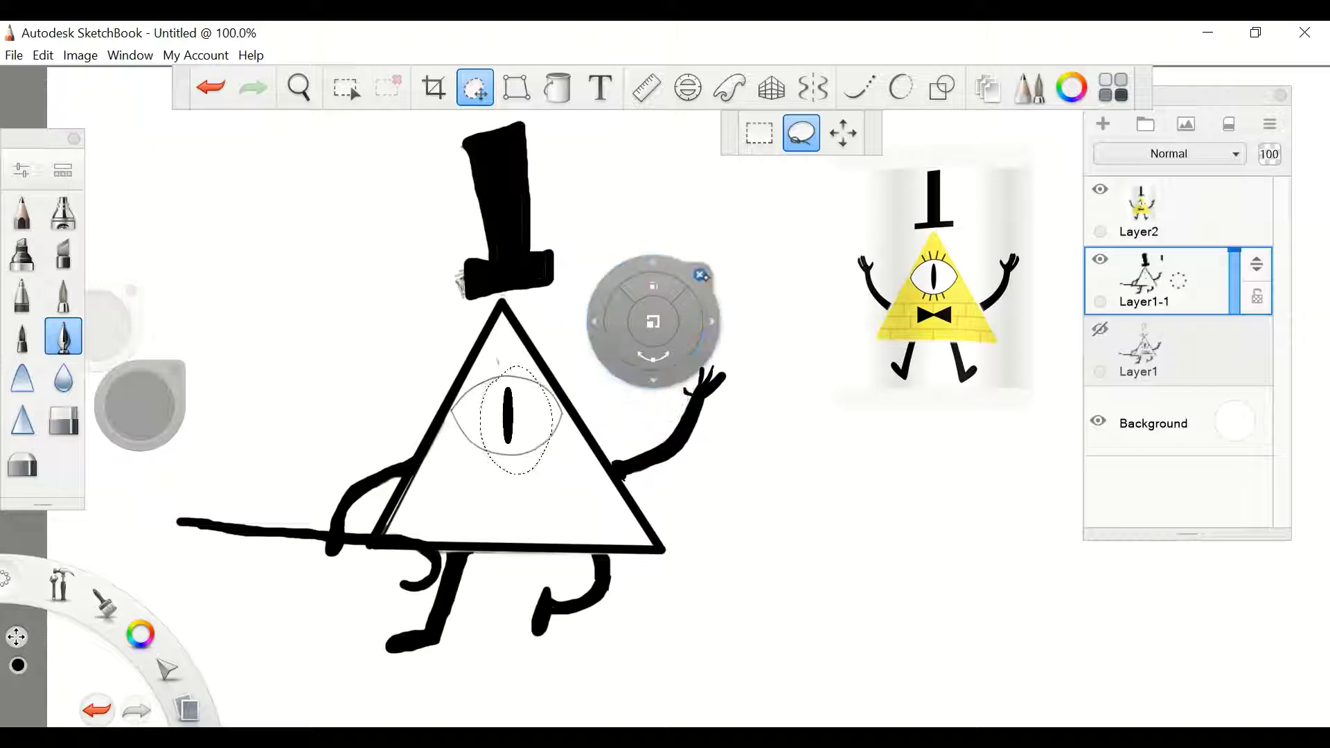
pyautogui.click(702, 275)
# Ink four thick black fingers on the raised hand on Layer1-1, using Layer1 as a guide, and hide the guide.
pyautogui.press('space')
pyautogui.moveTo(565, 440)
pyautogui.mouseDown()
pyautogui.moveTo(835, 279)
pyautogui.moveTo(666, 505)
pyautogui.moveTo(610, 429)
pyautogui.moveTo(626, 466)
pyautogui.moveTo(665, 454)
pyautogui.moveTo(659, 410)
pyautogui.moveTo(623, 344)
pyautogui.mouseUp()
pyautogui.press('b')
pyautogui.press('e')
pyautogui.click(1143, 353)
pyautogui.click(1100, 329)
pyautogui.click(66, 338)
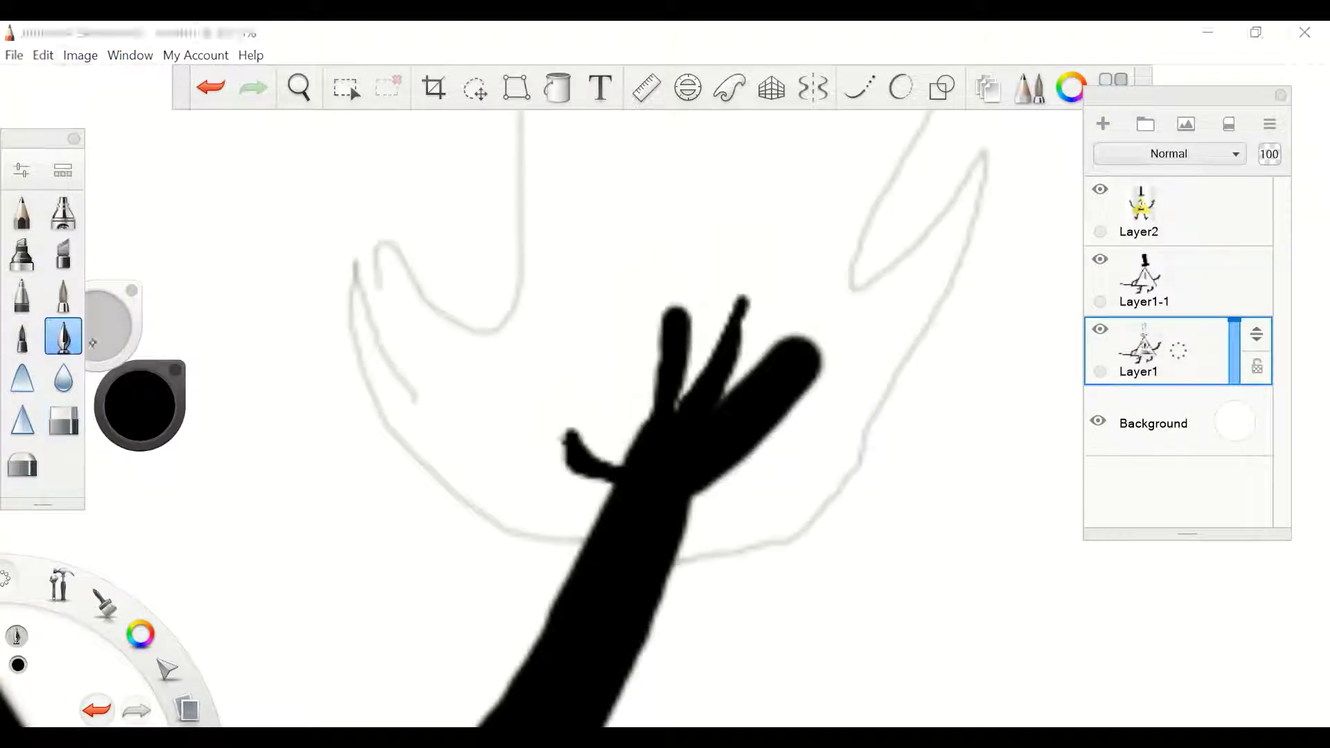
pyautogui.moveTo(554, 430); pyautogui.dragTo(653, 519)
pyautogui.hotkey('ctrl', 'z')
pyautogui.moveTo(573, 451)
pyautogui.mouseDown()
pyautogui.moveTo(632, 466)
pyautogui.moveTo(661, 444)
pyautogui.mouseUp()
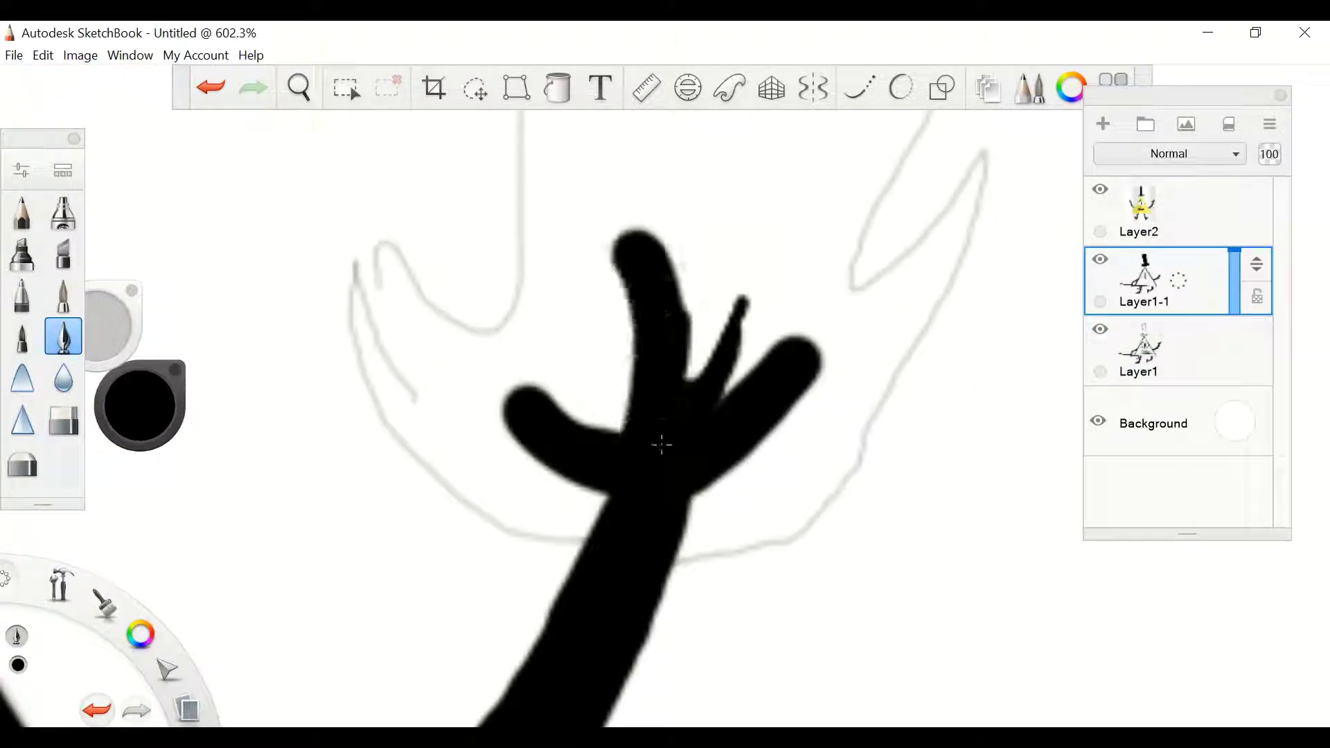
pyautogui.moveTo(752, 239); pyautogui.dragTo(677, 469)
pyautogui.moveTo(821, 329); pyautogui.dragTo(689, 488)
pyautogui.click(1100, 329)
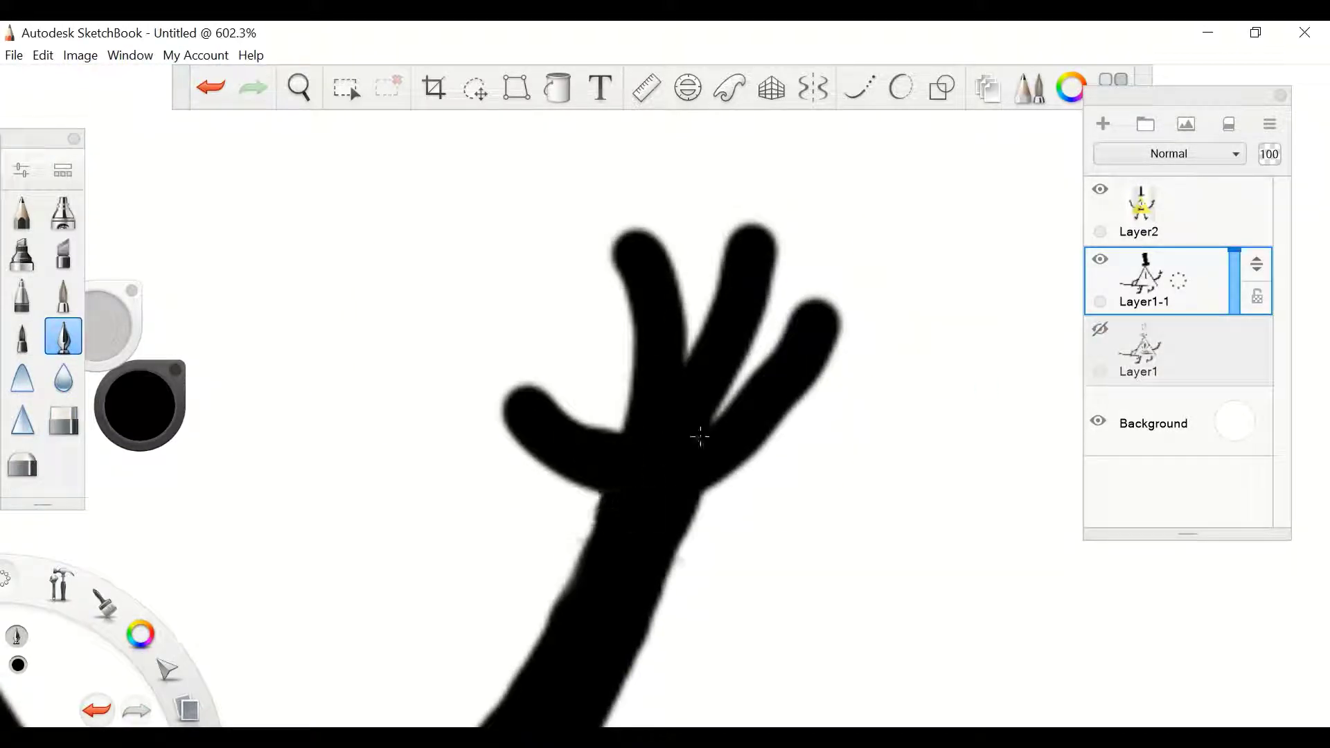
# Lasso the inked raised hand and adjust its fit on the end of the arm.
pyautogui.moveTo(601, 295)
pyautogui.mouseDown()
pyautogui.moveTo(341, 445)
pyautogui.moveTo(1003, 385)
pyautogui.moveTo(668, 243)
pyautogui.moveTo(574, 436)
pyautogui.moveTo(544, 142)
pyautogui.moveTo(686, 443)
pyautogui.mouseUp()
pyautogui.click(1100, 329)
pyautogui.click(1100, 329)
pyautogui.click(475, 88)
pyautogui.moveTo(668, 282)
pyautogui.mouseDown()
pyautogui.moveTo(807, 250)
pyautogui.moveTo(796, 238)
pyautogui.moveTo(897, 201)
pyautogui.mouseUp()
pyautogui.click(879, 169)
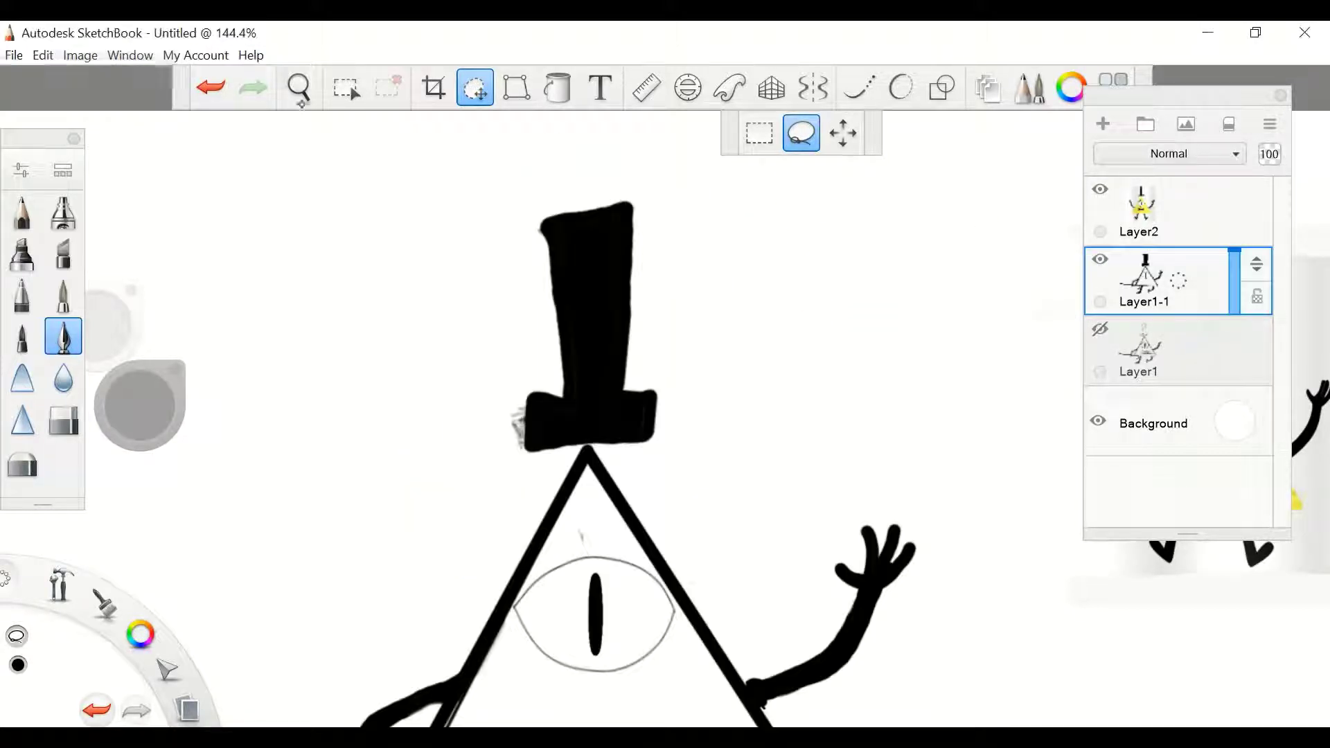
# Try to trace short eyelashes around the eye from the visible sketch layer, and undo them.
pyautogui.scroll(-3, 510, 365)
pyautogui.click(1100, 329)
pyautogui.moveTo(485, 303); pyautogui.dragTo(608, 208)
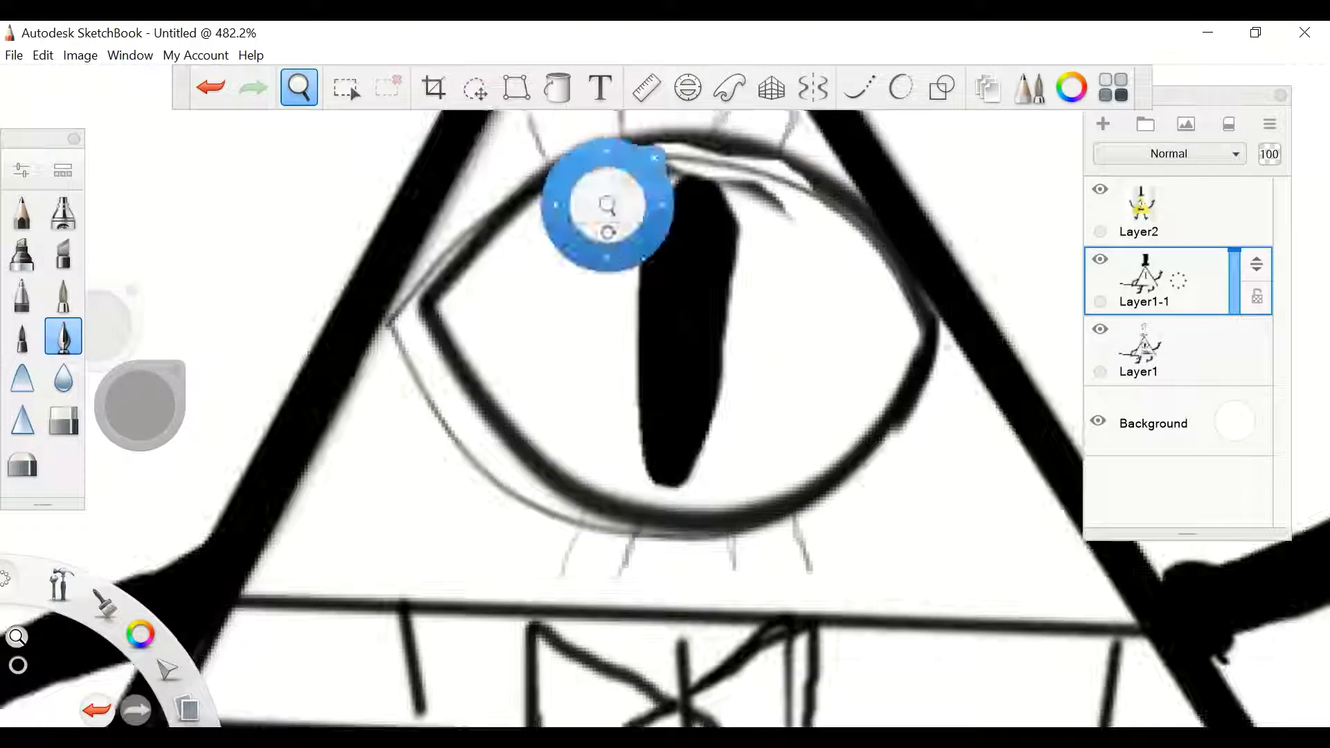
pyautogui.click(21, 295)
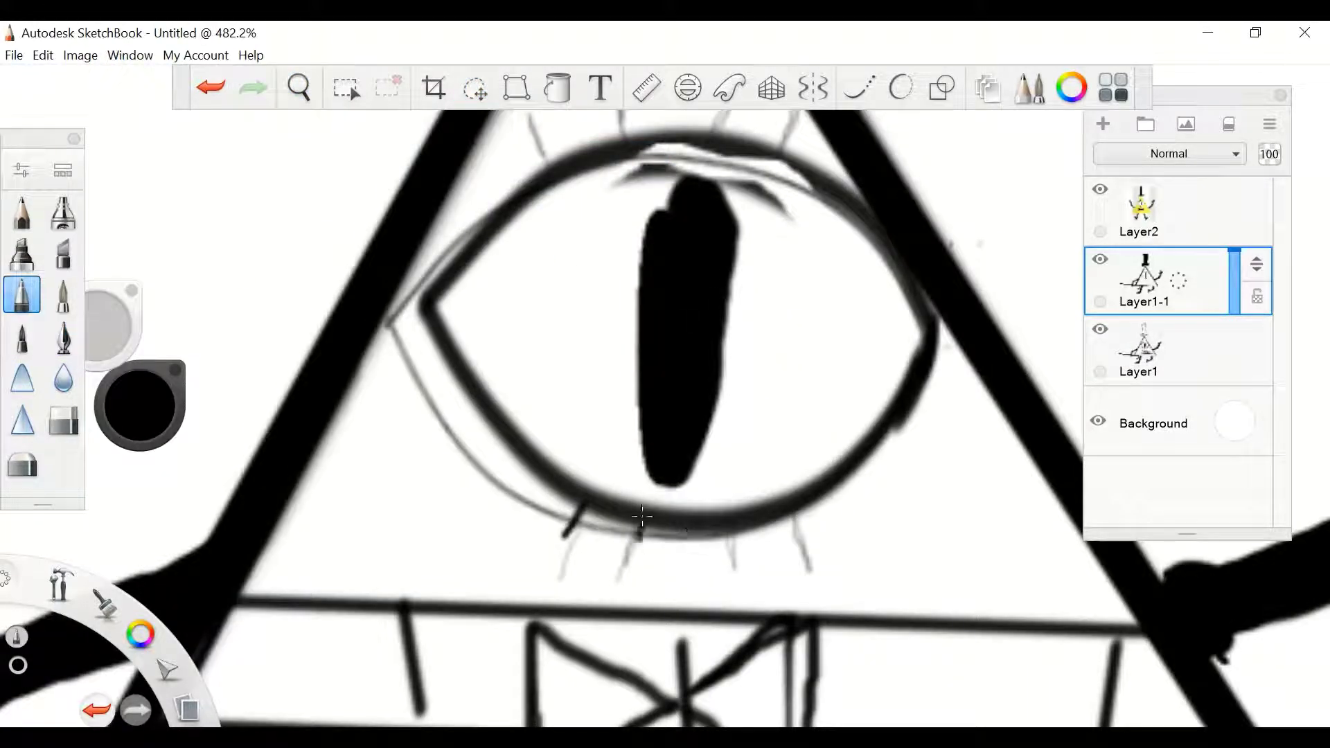
pyautogui.moveTo(542, 139); pyautogui.dragTo(542, 311)
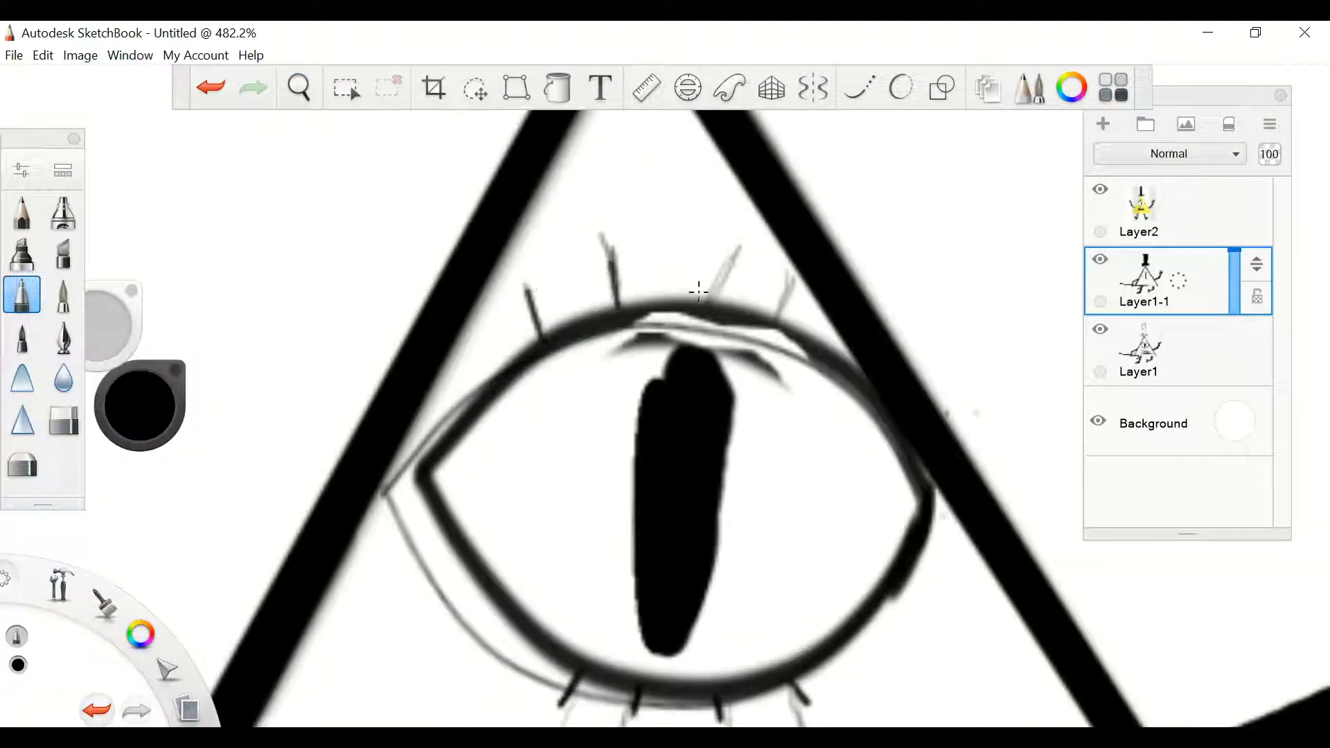
pyautogui.click(1100, 329)
pyautogui.hotkey('ctrl', 'z')
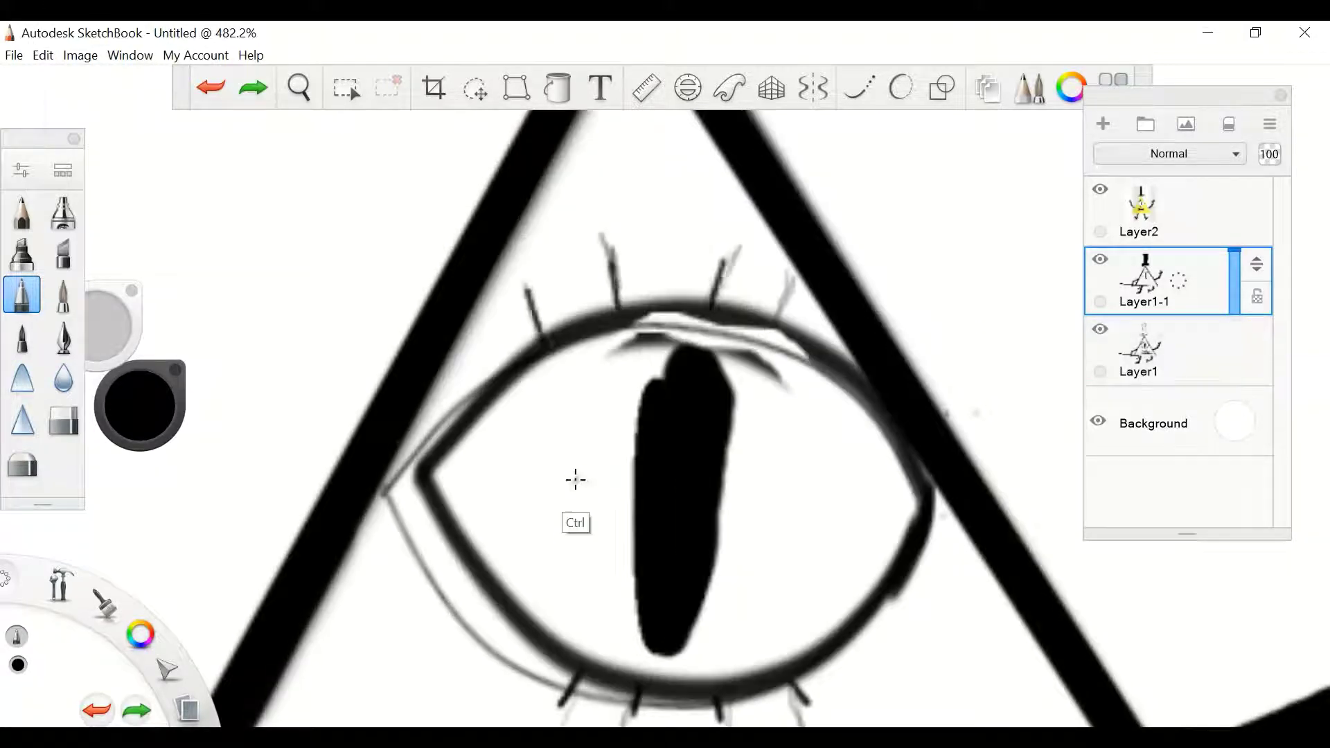
# Ink four short eyelashes along the upper edge and four along the lower edge of the clean eye outline.
pyautogui.hotkey('ctrl', 'y')
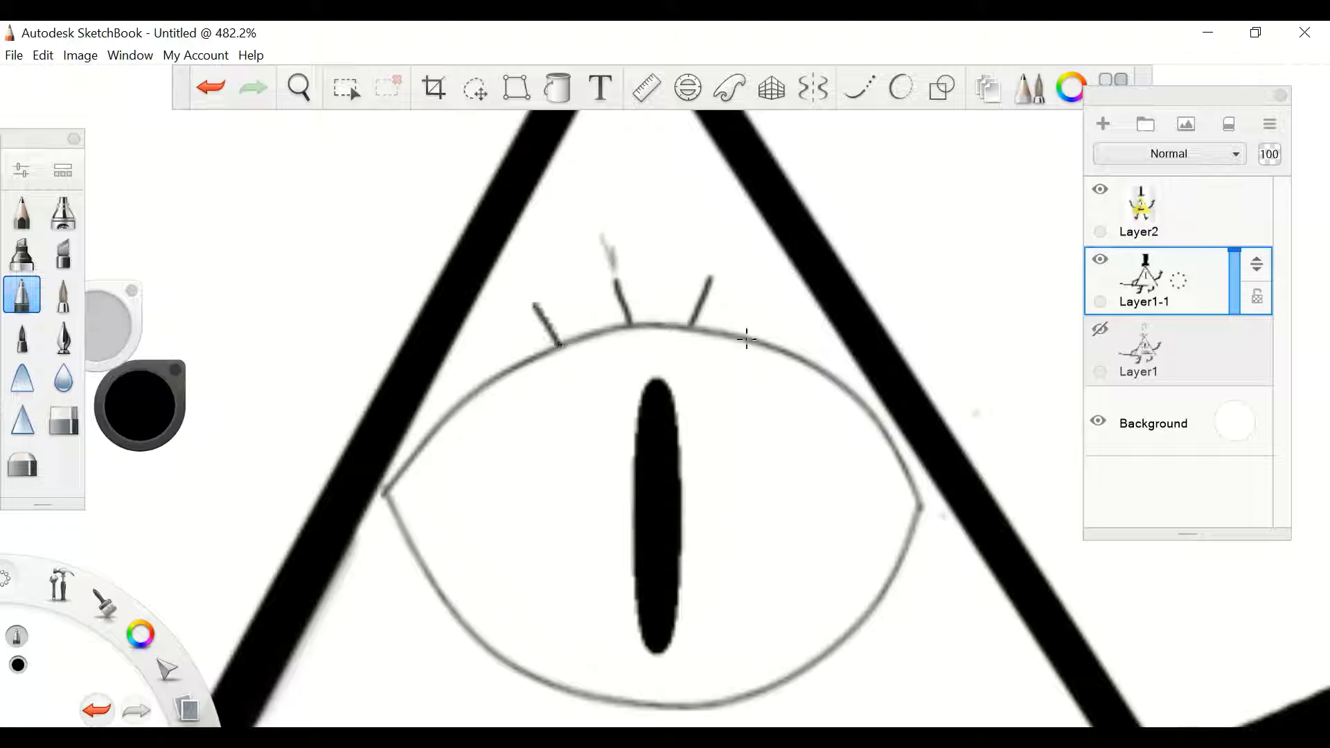
pyautogui.press('space')
pyautogui.moveTo(356, 148); pyautogui.dragTo(507, 442)
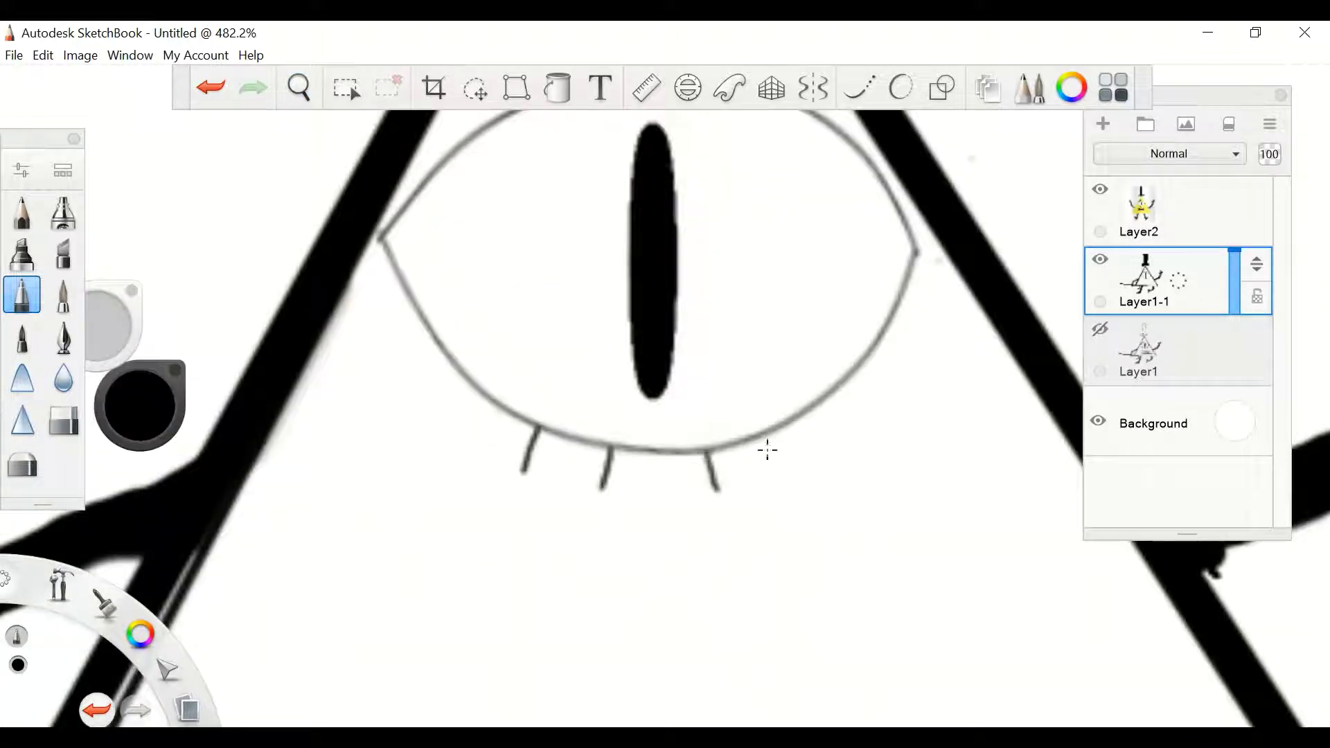
pyautogui.press('space')
pyautogui.moveTo(665, 385); pyautogui.dragTo(394, 638)
pyautogui.press('space')
pyautogui.moveTo(451, 581); pyautogui.dragTo(555, 498)
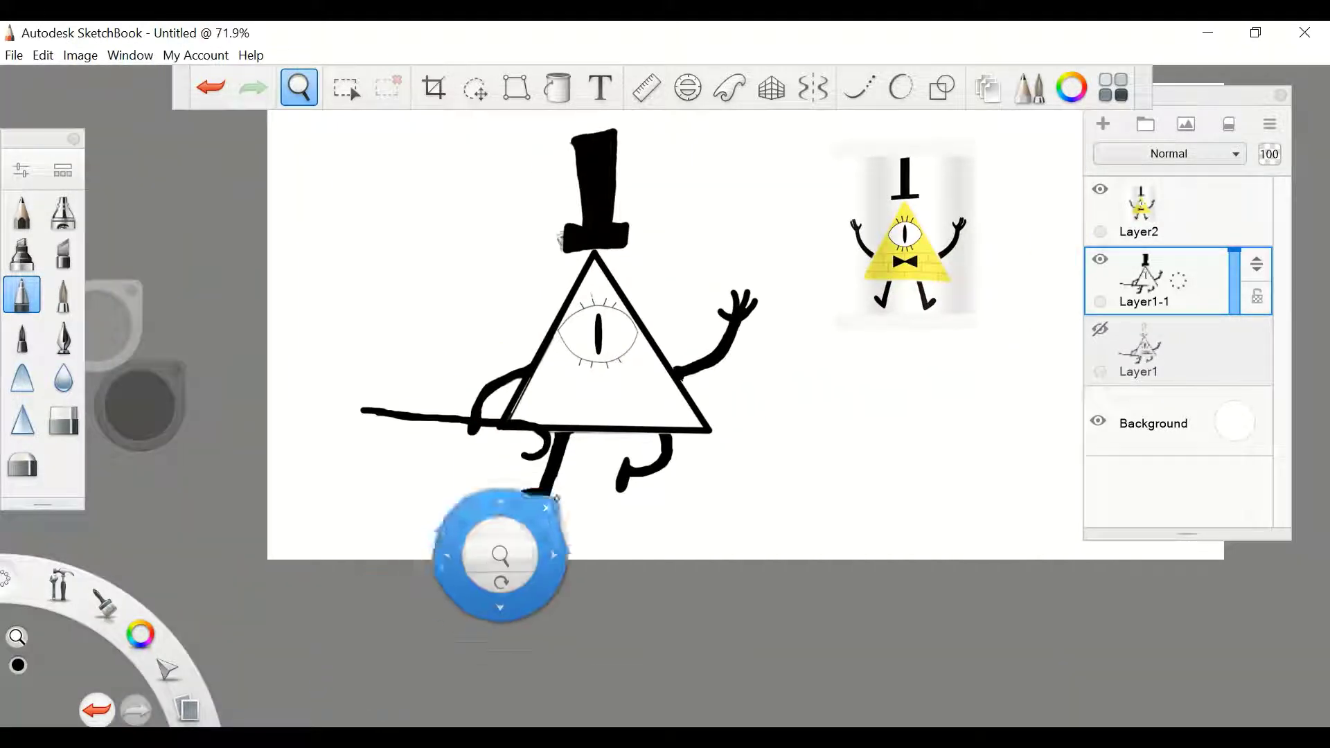
pyautogui.moveTo(706, 470); pyautogui.dragTo(827, 376)
pyautogui.hotkey('ctrl', 'z')
# Sample the dark yellow of the brick lines from the reference image as the drawing colour.
pyautogui.press('space')
pyautogui.moveTo(668, 383)
pyautogui.mouseDown()
pyautogui.moveTo(734, 388)
pyautogui.moveTo(714, 403)
pyautogui.moveTo(674, 249)
pyautogui.mouseUp()
pyautogui.press('space')
pyautogui.moveTo(139, 405); pyautogui.dragTo(416, 484)
pyautogui.click(299, 87)
pyautogui.moveTo(514, 282); pyautogui.dragTo(594, 549)
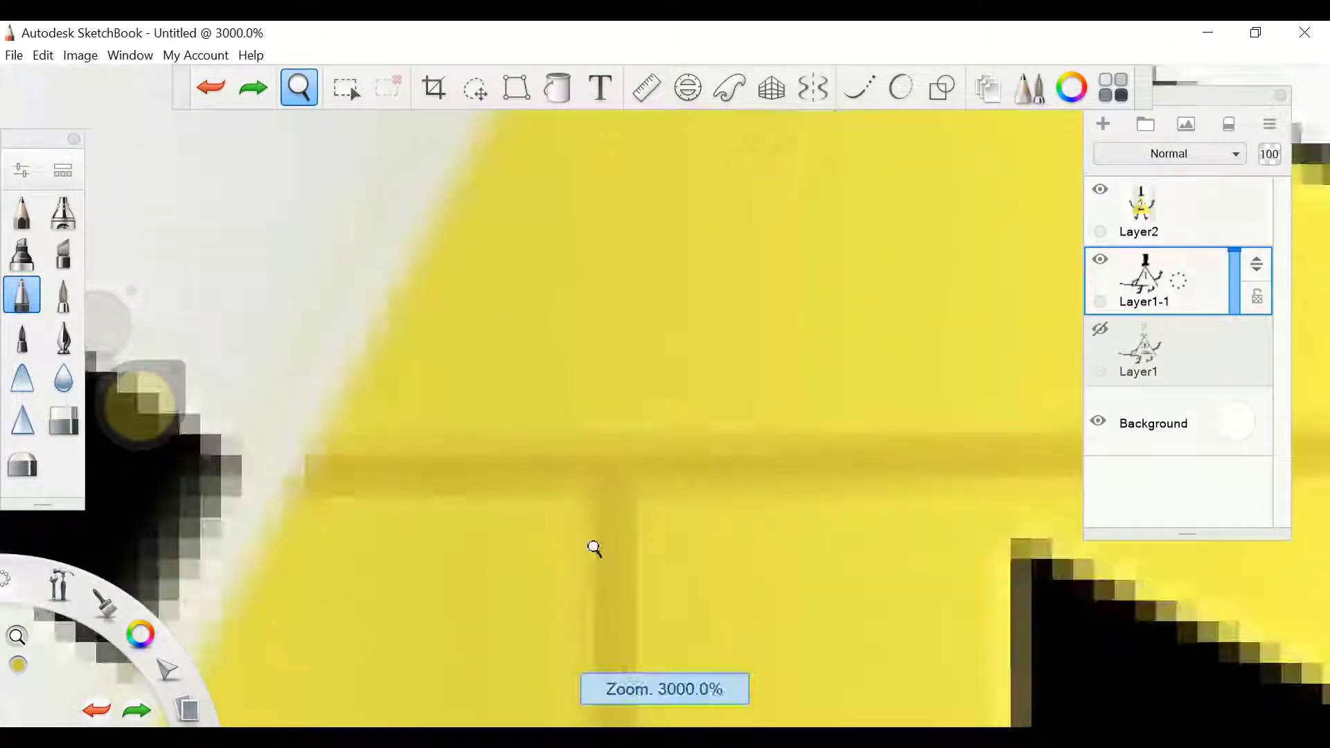
pyautogui.press('space')
pyautogui.moveTo(664, 388)
pyautogui.mouseDown()
pyautogui.moveTo(492, 414)
pyautogui.moveTo(351, 466)
pyautogui.mouseUp()
# Add a new layer, duplicate Layer1-1 and place the new layer between the two line-art copies.
pyautogui.press('space')
pyautogui.moveTo(579, 371)
pyautogui.mouseDown()
pyautogui.moveTo(489, 430)
pyautogui.moveTo(1022, 386)
pyautogui.moveTo(688, 415)
pyautogui.moveTo(417, 325)
pyautogui.moveTo(496, 543)
pyautogui.mouseUp()
pyautogui.hotkey('ctrl', 'shift', 'n')
pyautogui.press('space')
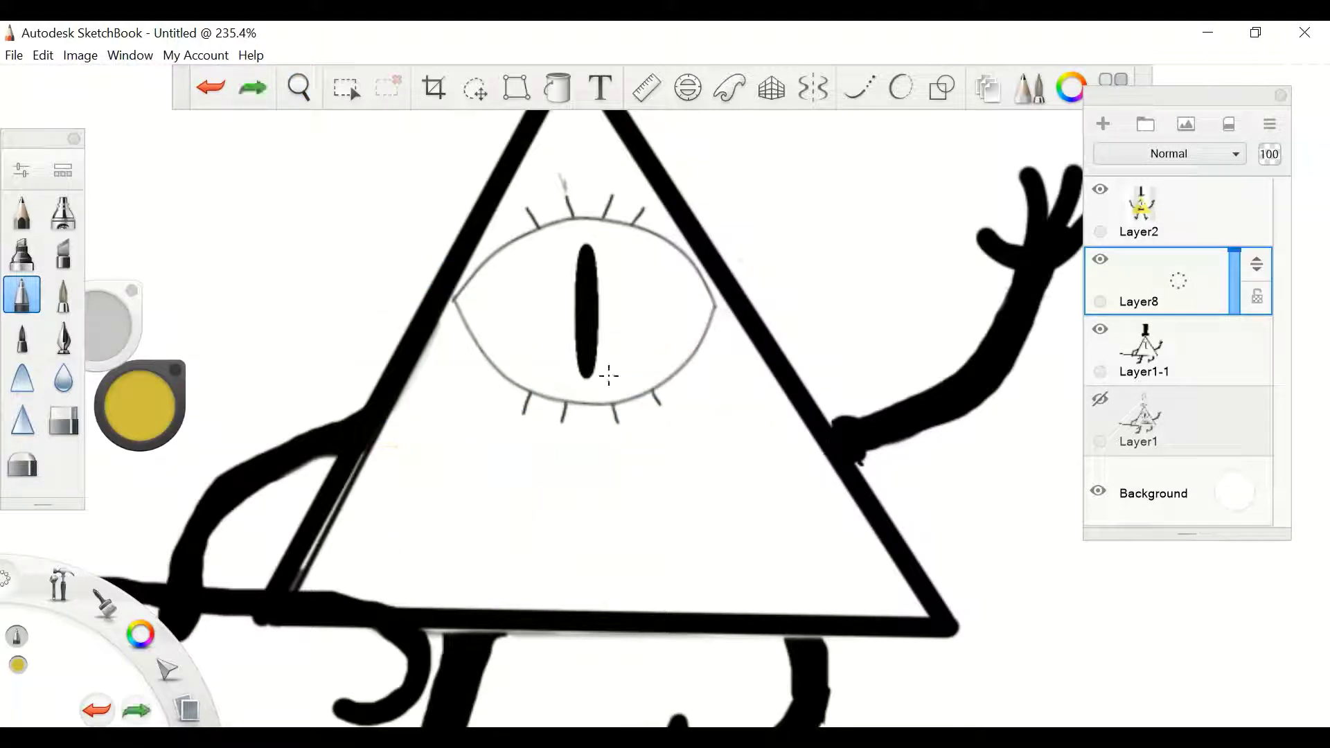
pyautogui.click(1143, 353)
pyautogui.hotkey('ctrl', 'd')
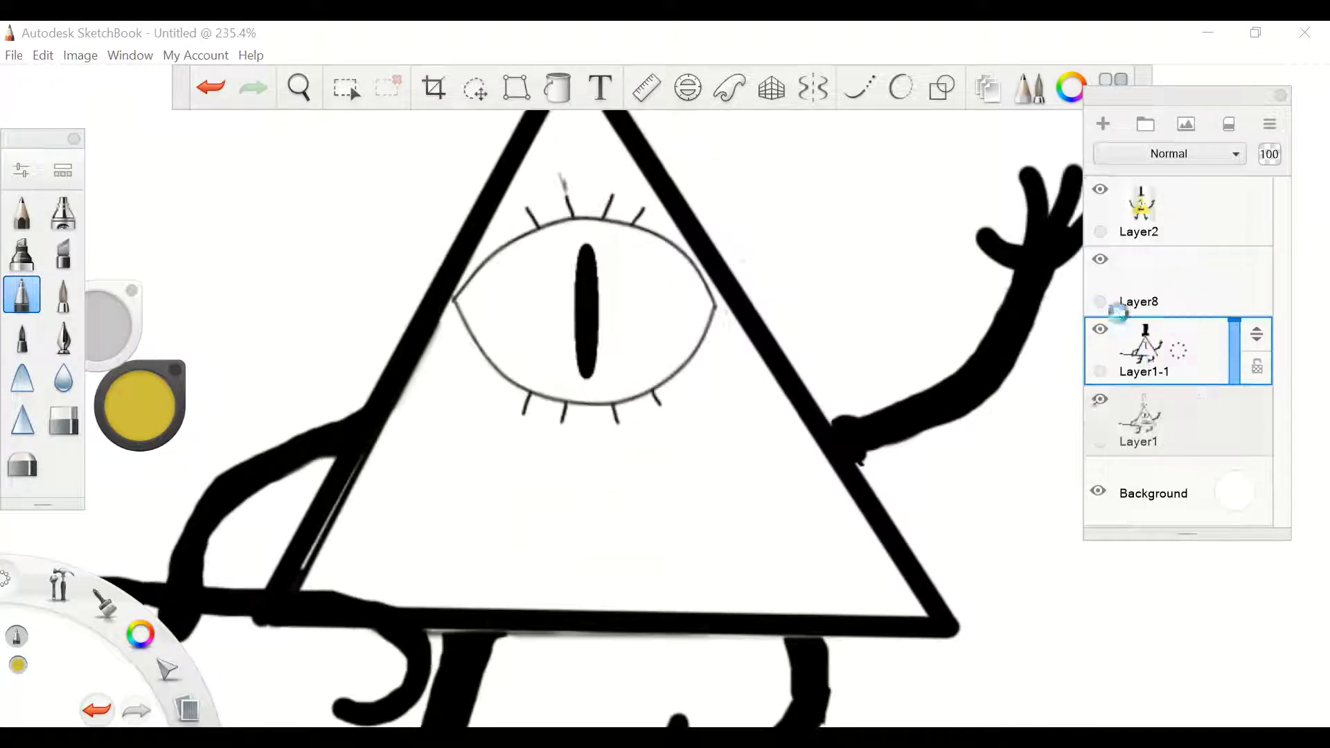
pyautogui.moveTo(1112, 291); pyautogui.dragTo(1108, 331)
pyautogui.click(1108, 333)
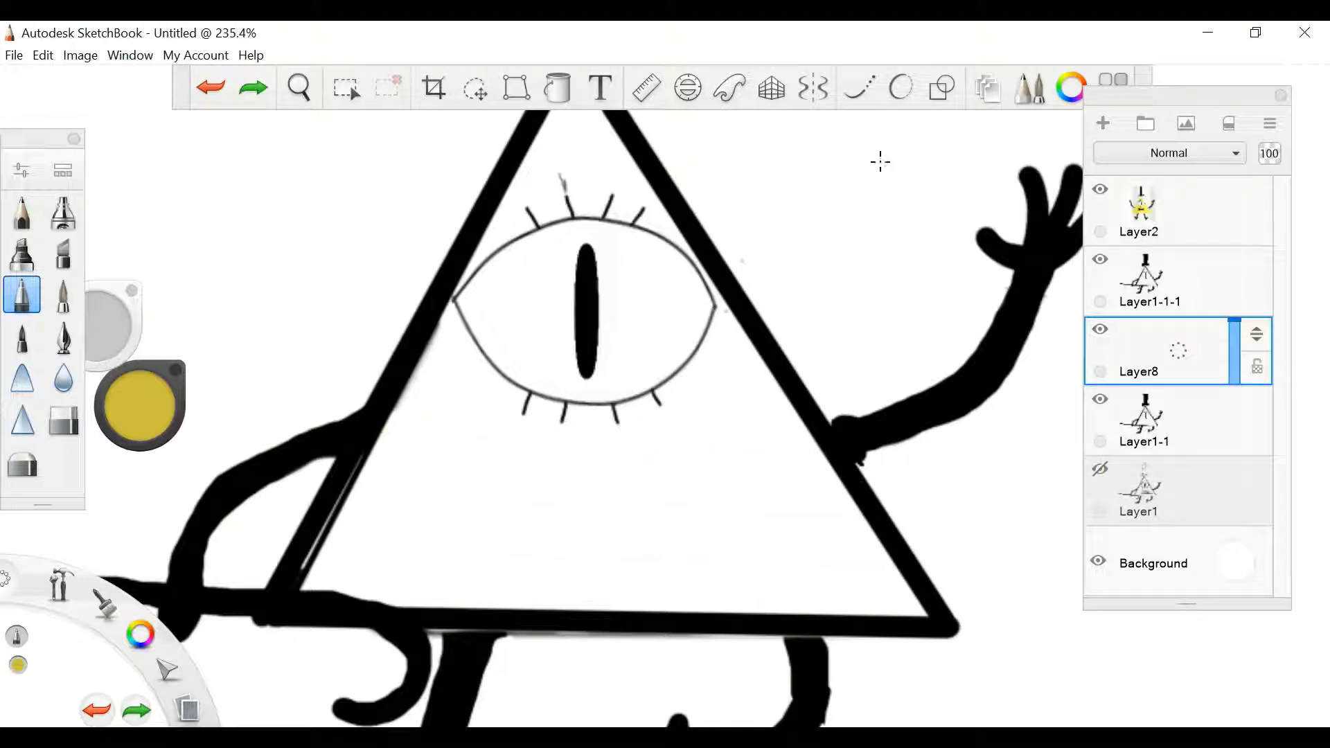
# Draw three horizontal yellow brick lines with staggered vertical joints across the triangle's lower half on Layer8, using straight lines.
pyautogui.press('l')
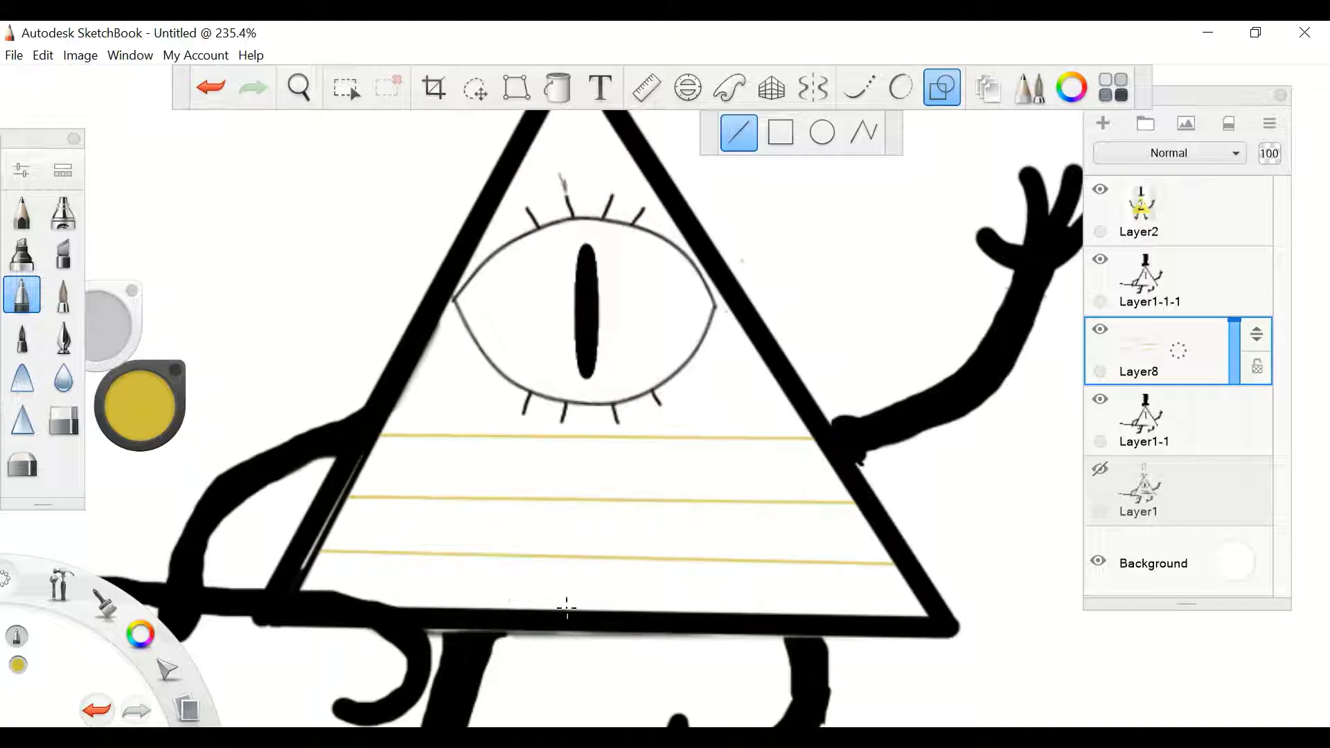
pyautogui.scroll(-5, 414, 203)
pyautogui.scroll(5, 415, 305)
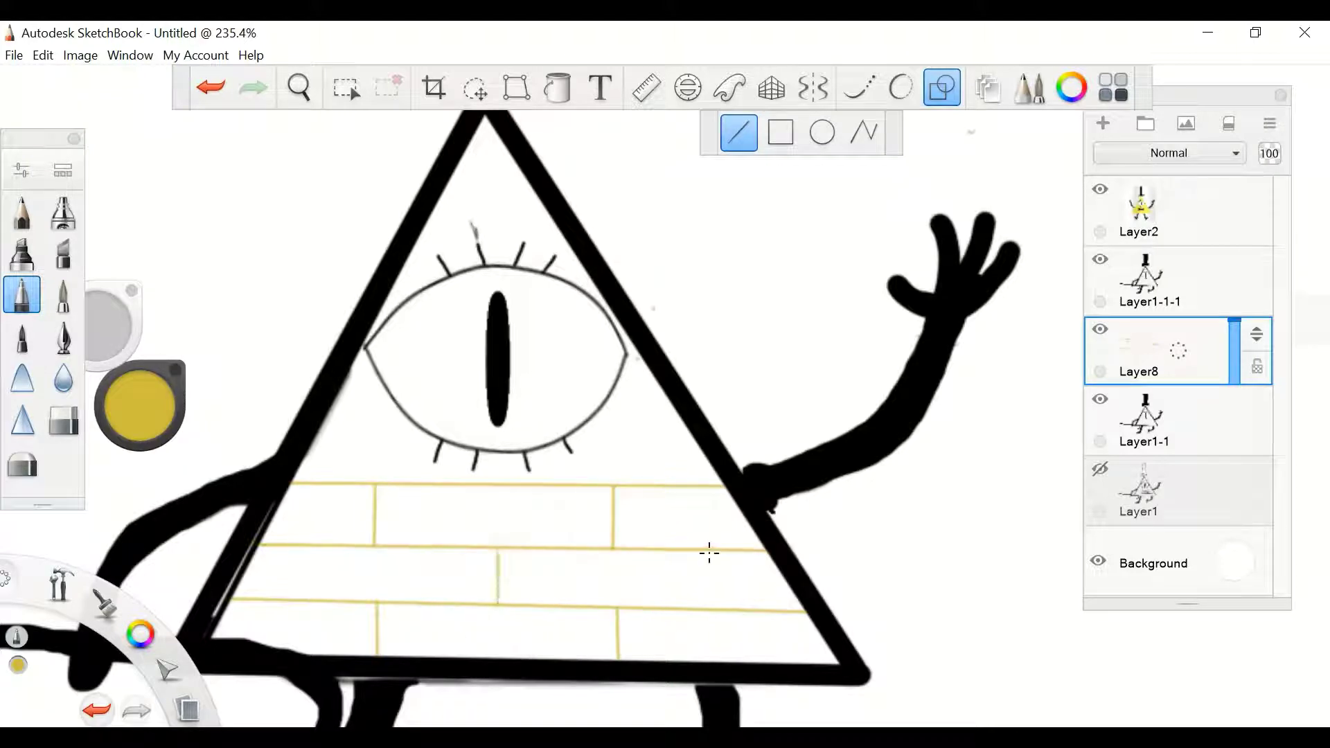
# Add the two outer vertical joints to the middle brick row in yellow.
pyautogui.scroll(10, 653, 308)
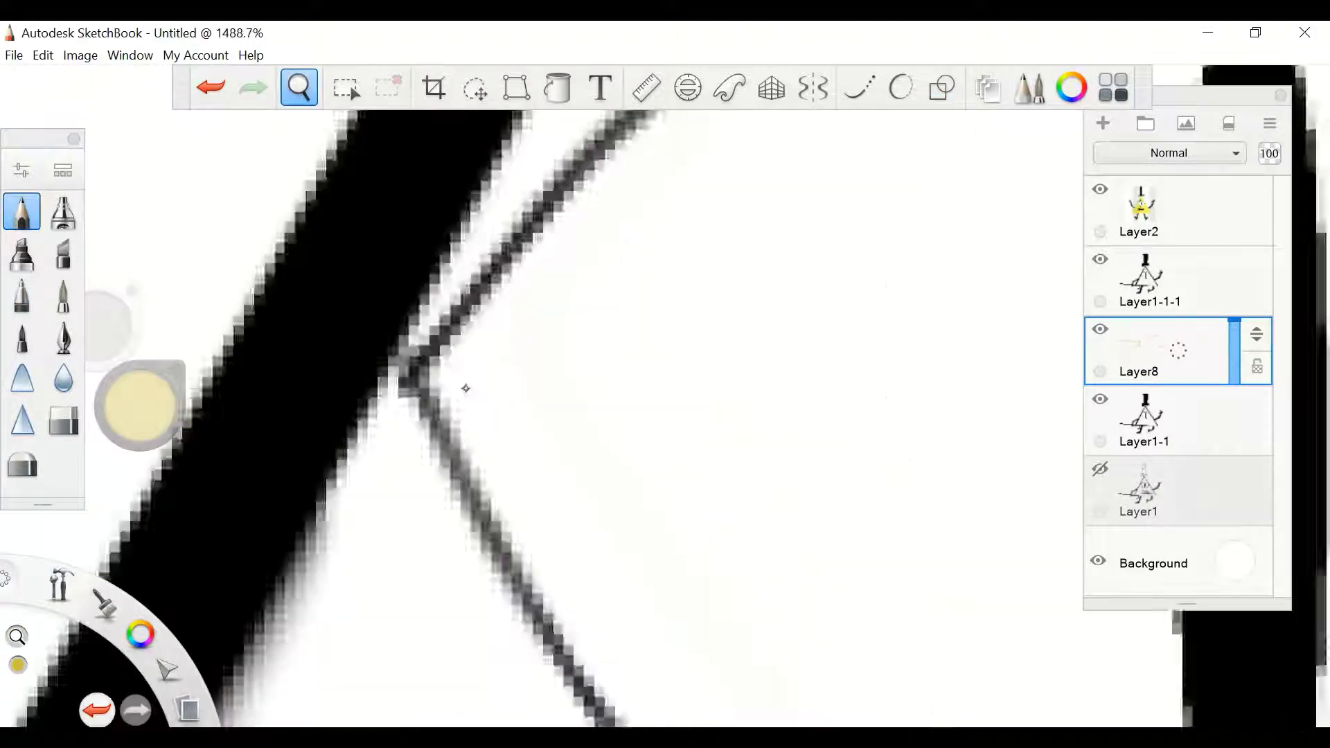
pyautogui.click(23, 294)
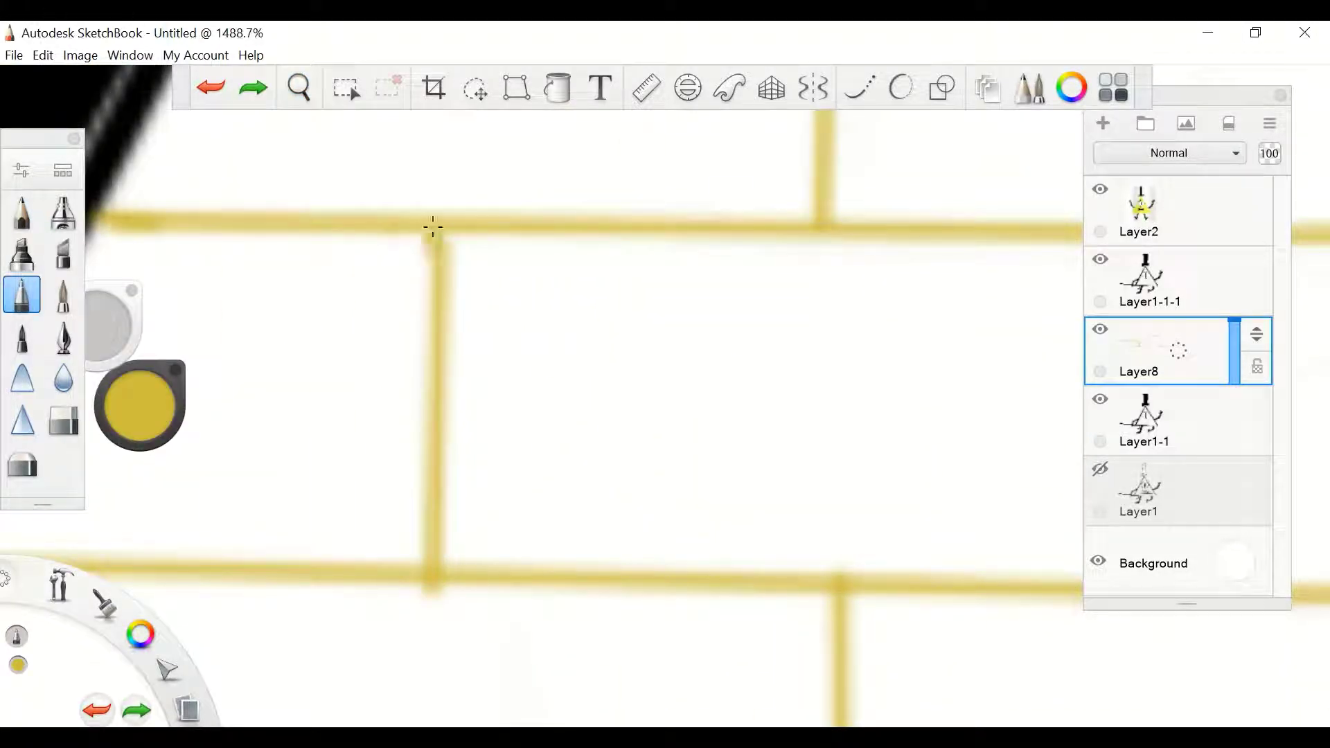
pyautogui.hotkey('ctrl', 'z')
pyautogui.moveTo(336, 108)
pyautogui.mouseDown()
pyautogui.moveTo(600, 285)
pyautogui.moveTo(704, 305)
pyautogui.mouseUp()
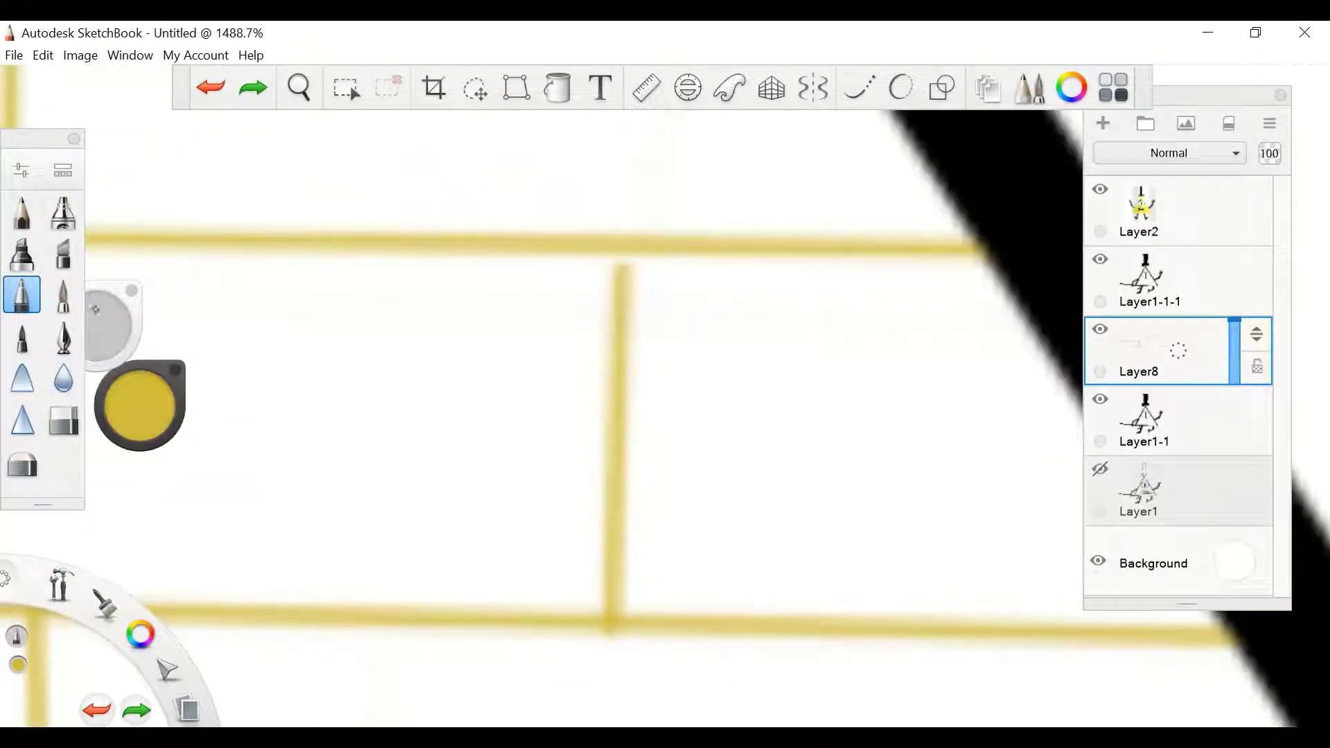
pyautogui.scroll(-10, 400, 138)
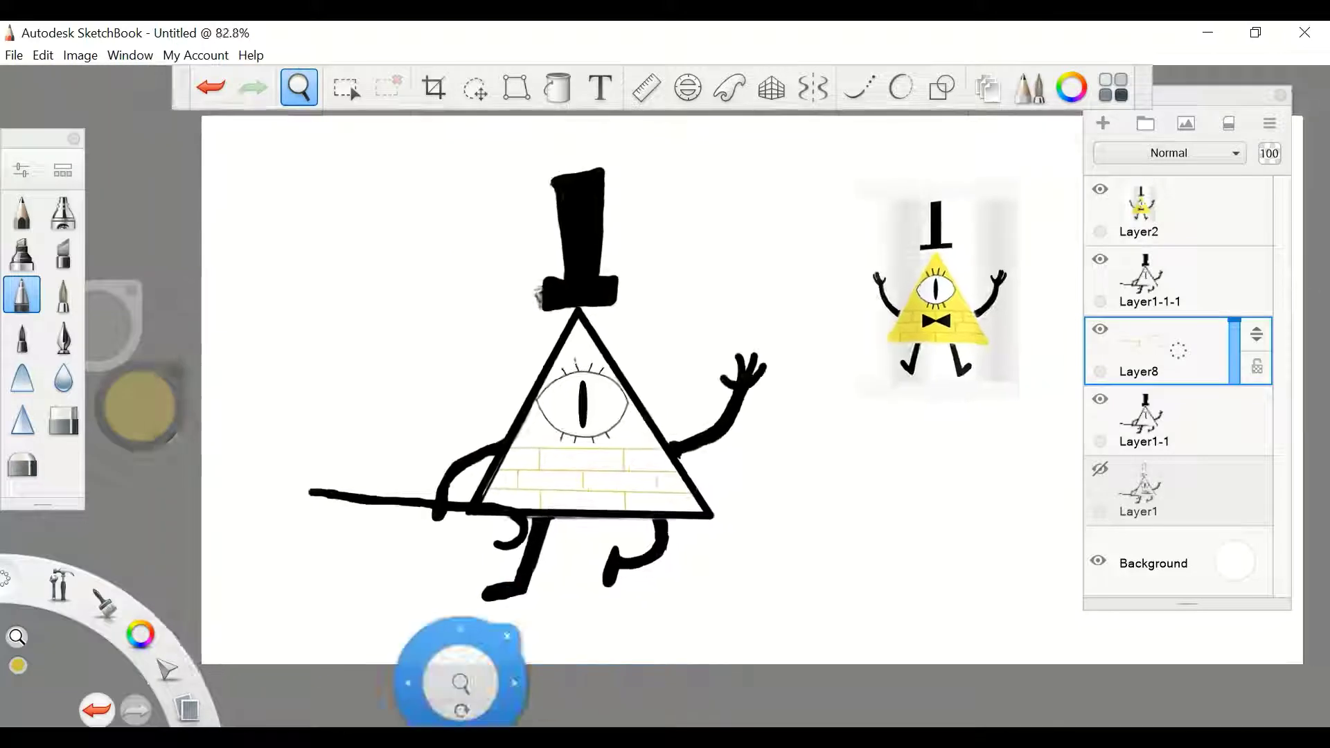
# Switch the inking pen's colour to black.
pyautogui.moveTo(429, 521)
pyautogui.mouseDown()
pyautogui.moveTo(388, 638)
pyautogui.moveTo(424, 573)
pyautogui.moveTo(460, 614)
pyautogui.moveTo(515, 602)
pyautogui.moveTo(665, 475)
pyautogui.mouseUp()
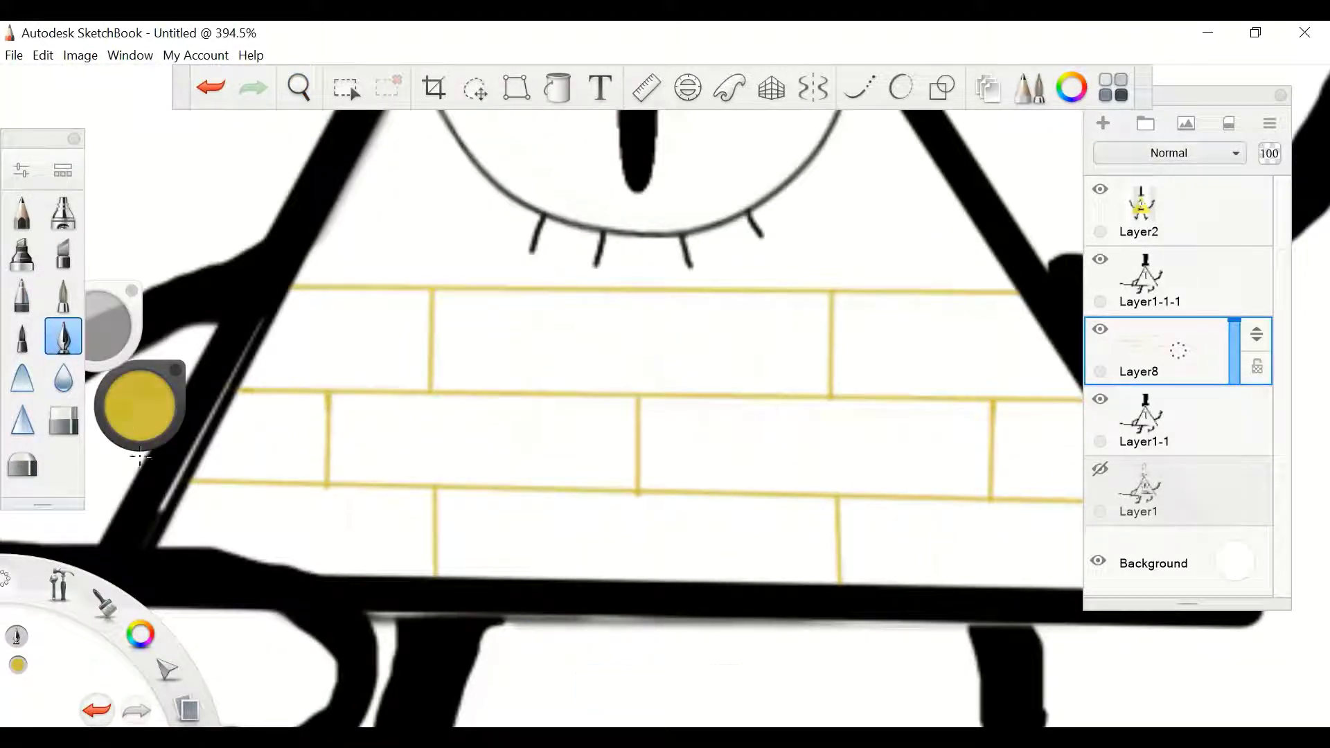
pyautogui.moveTo(139, 458); pyautogui.dragTo(111, 441)
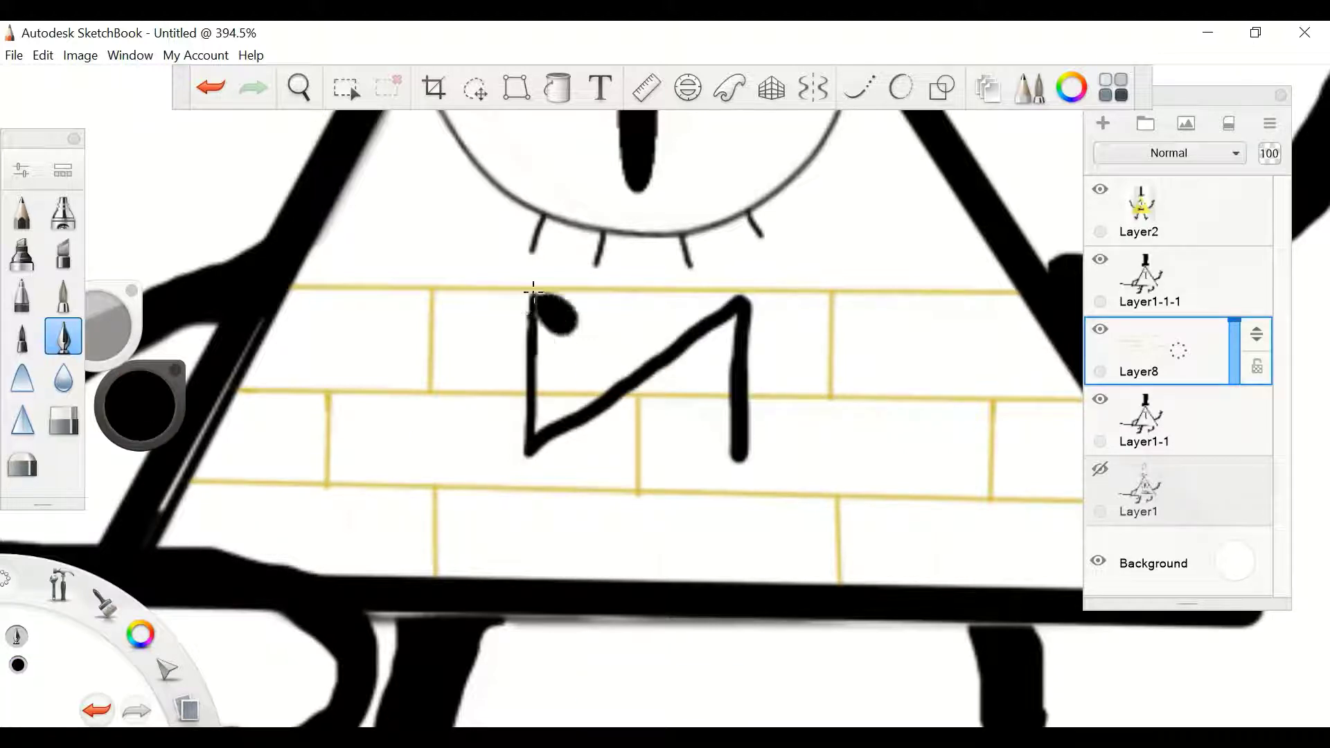
# Try to draw the bow tie outline with straight lines on the brick layer, and undo it.
pyautogui.hotkey('ctrl', 'z')
pyautogui.click(942, 87)
pyautogui.moveTo(538, 295)
pyautogui.mouseDown()
pyautogui.moveTo(541, 453)
pyautogui.moveTo(770, 283)
pyautogui.moveTo(761, 476)
pyautogui.mouseUp()
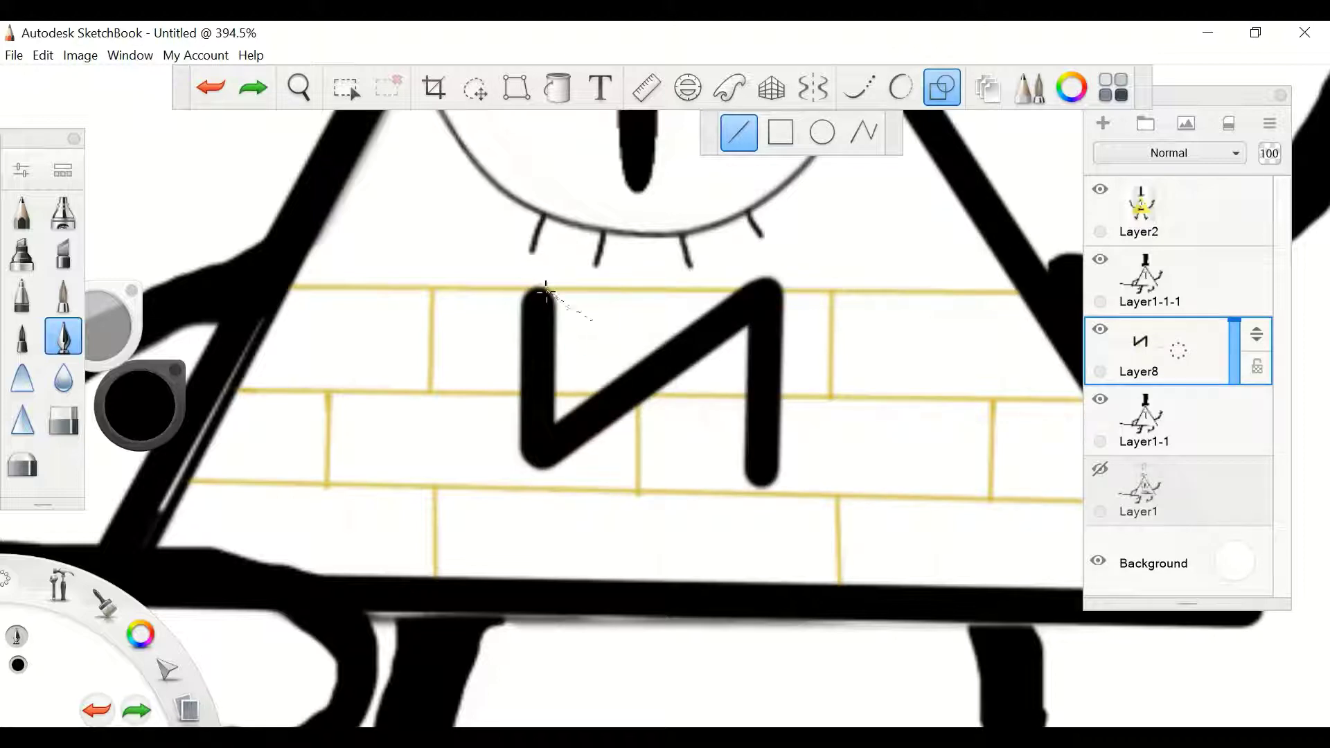
pyautogui.moveTo(547, 290); pyautogui.dragTo(748, 479)
pyautogui.hotkey('ctrl', 'z')
pyautogui.hotkey('ctrl', 'z')
pyautogui.hotkey('ctrl', 'z')
pyautogui.hotkey('ctrl', 'z')
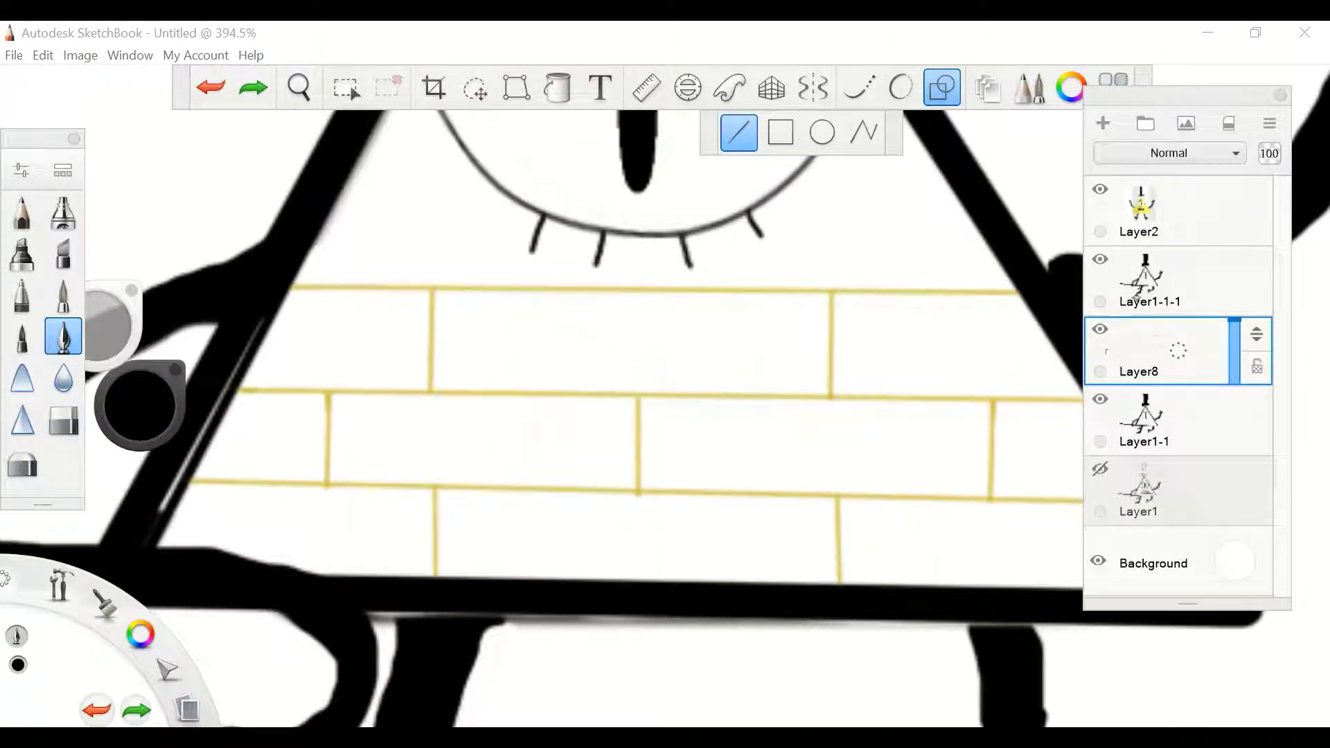
# Draw the bow tie outline in thick black straight lines below the eye on Layer1-1-1.
pyautogui.click(1149, 280)
pyautogui.moveTo(534, 306)
pyautogui.mouseDown()
pyautogui.moveTo(532, 457)
pyautogui.moveTo(767, 291)
pyautogui.mouseUp()
pyautogui.moveTo(766, 291); pyautogui.dragTo(762, 477)
pyautogui.moveTo(544, 294); pyautogui.dragTo(747, 479)
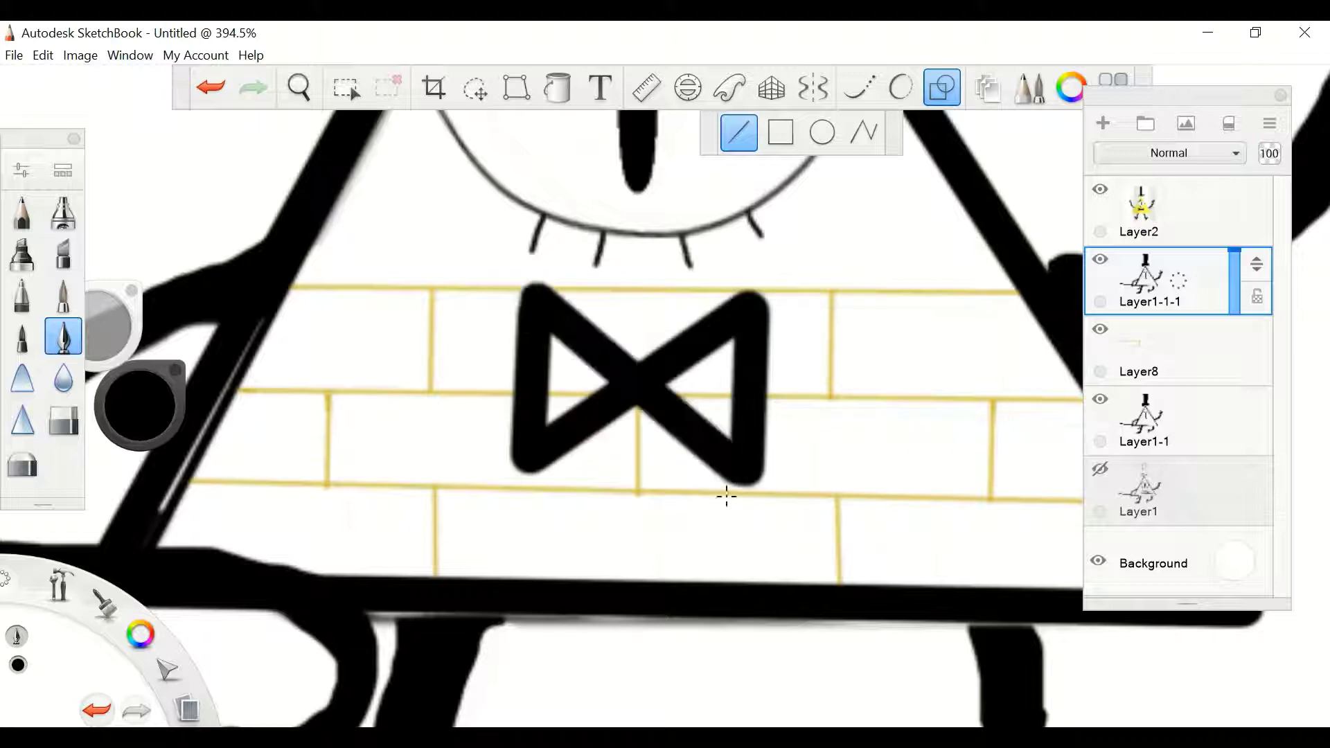
# Lasso the bow tie and scale it down over the brick rows.
pyautogui.press('l')
pyautogui.moveTo(615, 287); pyautogui.dragTo(806, 503)
pyautogui.moveTo(801, 252)
pyautogui.mouseDown()
pyautogui.moveTo(778, 252)
pyautogui.moveTo(866, 273)
pyautogui.moveTo(822, 379)
pyautogui.moveTo(869, 302)
pyautogui.moveTo(899, 326)
pyautogui.mouseUp()
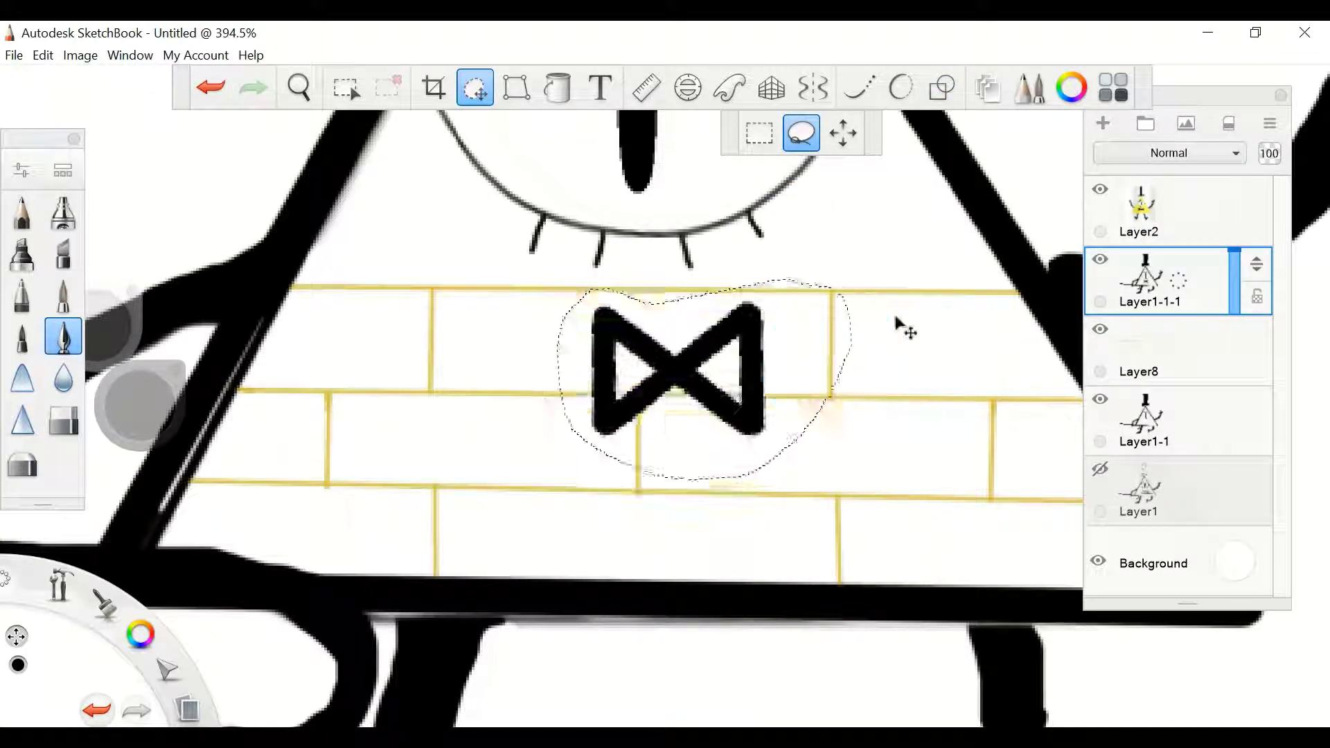
pyautogui.click(299, 87)
pyautogui.scroll(-10, 564, 341)
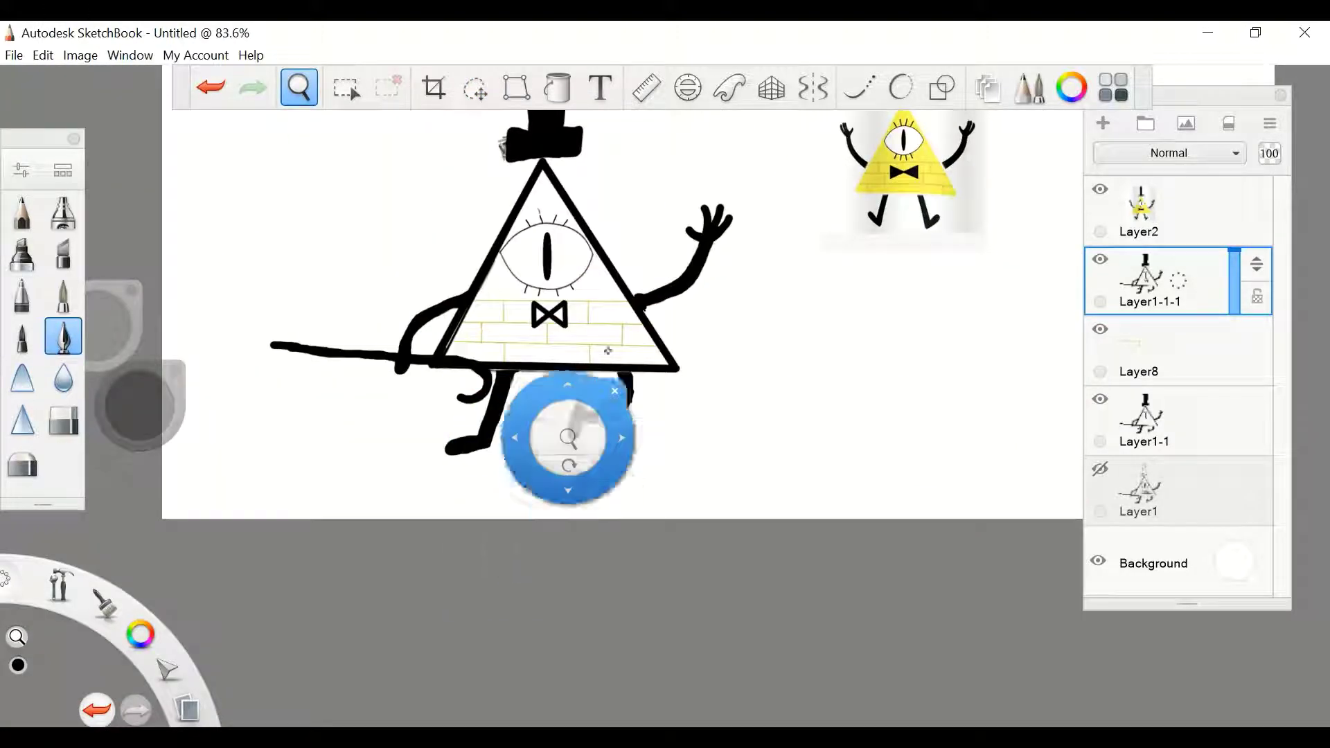
# Lasso the small bow tie again, enlarge it and centre it below the eye over the upper brick rows.
pyautogui.scroll(10, 513, 259)
pyautogui.moveTo(512, 258); pyautogui.dragTo(693, 469)
pyautogui.press('l')
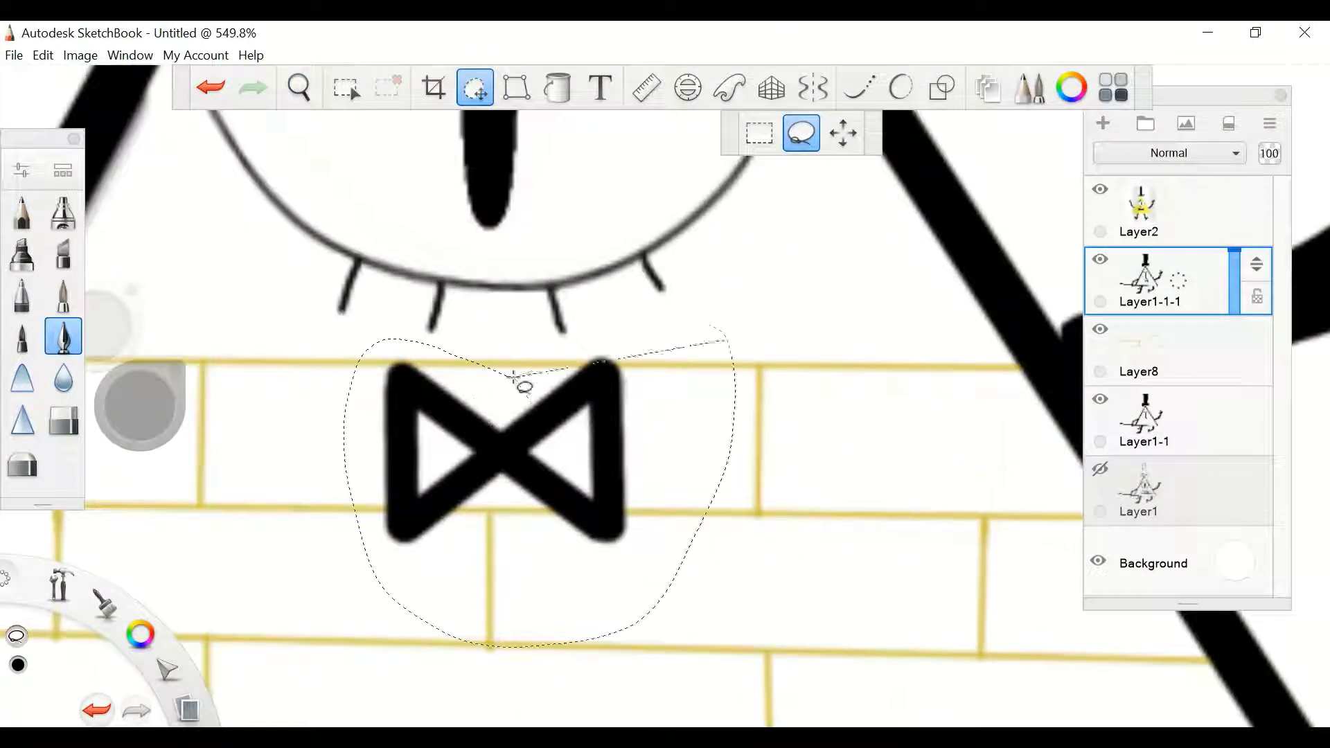
pyautogui.moveTo(513, 376); pyautogui.dragTo(514, 377)
pyautogui.moveTo(546, 457)
pyautogui.mouseDown()
pyautogui.moveTo(668, 446)
pyautogui.moveTo(676, 415)
pyautogui.moveTo(816, 376)
pyautogui.mouseUp()
# Fill the bow tie solid black and undo the stray strokes around its edge.
pyautogui.press('space')
pyautogui.moveTo(490, 148)
pyautogui.mouseDown()
pyautogui.moveTo(371, 139)
pyautogui.moveTo(554, 313)
pyautogui.moveTo(757, 360)
pyautogui.mouseUp()
pyautogui.scroll(8, 677, 413)
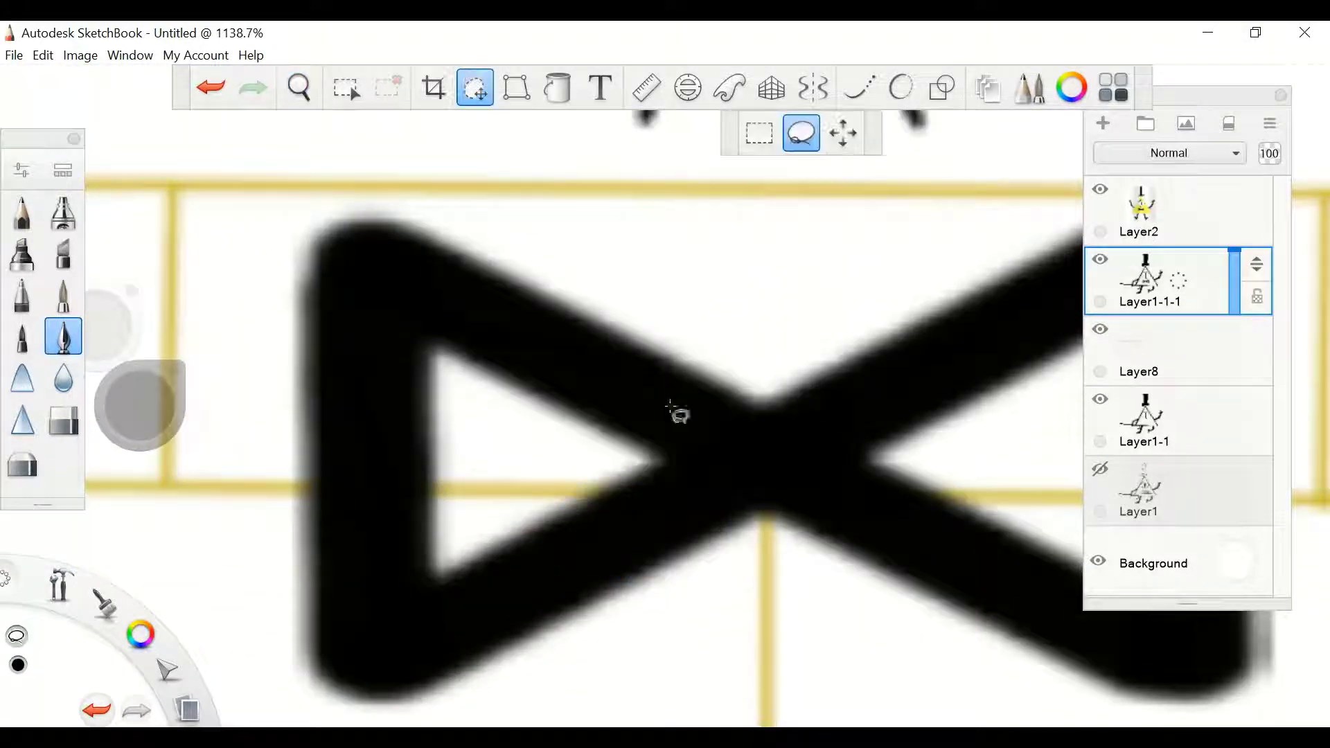
pyautogui.press('b')
pyautogui.moveTo(316, 178); pyautogui.dragTo(322, 306)
pyautogui.moveTo(346, 185)
pyautogui.mouseDown()
pyautogui.moveTo(445, 360)
pyautogui.moveTo(653, 460)
pyautogui.moveTo(584, 272)
pyautogui.moveTo(549, 377)
pyautogui.moveTo(664, 402)
pyautogui.mouseUp()
pyautogui.hotkey('ctrl', 'z')
pyautogui.hotkey('ctrl', 'z')
# Fill the triangle body with yellow on Layer1-1.
pyautogui.press('space')
pyautogui.scroll(-8, 665, 401)
pyautogui.click(1164, 423)
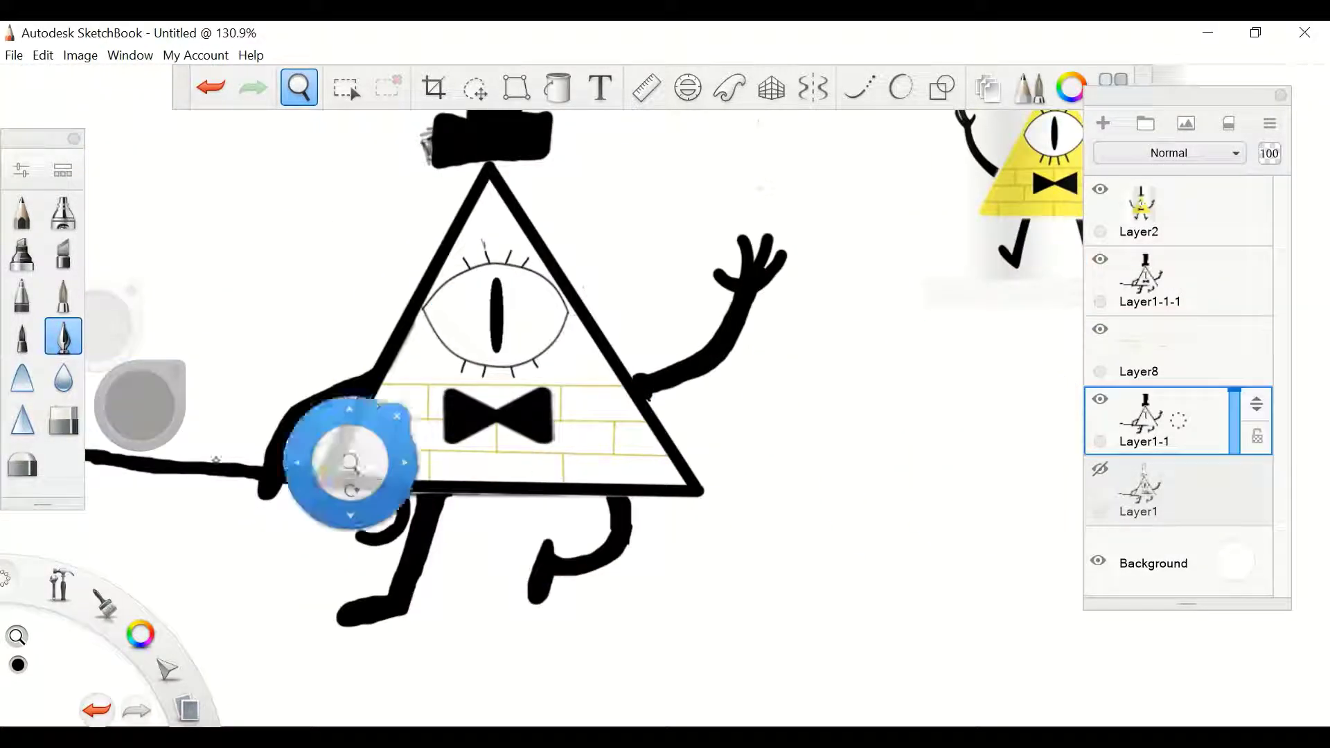
pyautogui.moveTo(138, 405)
pyautogui.mouseDown()
pyautogui.moveTo(139, 443)
pyautogui.moveTo(163, 350)
pyautogui.mouseUp()
pyautogui.moveTo(142, 480); pyautogui.dragTo(394, 433)
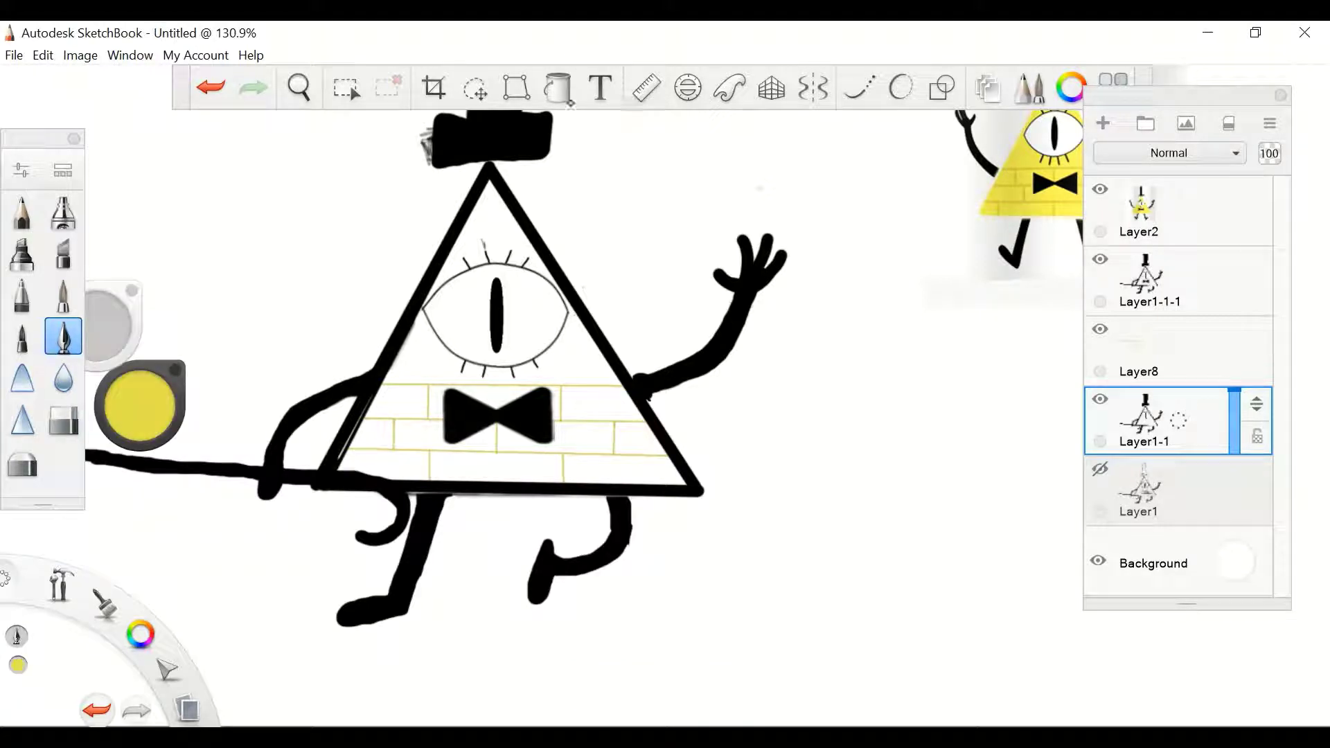
pyautogui.click(558, 87)
pyautogui.click(420, 439)
# Paint the inside of the eye off-white on Layer8, staying within the eye outline.
pyautogui.click(1163, 280)
pyautogui.scroll(10, 441, 256)
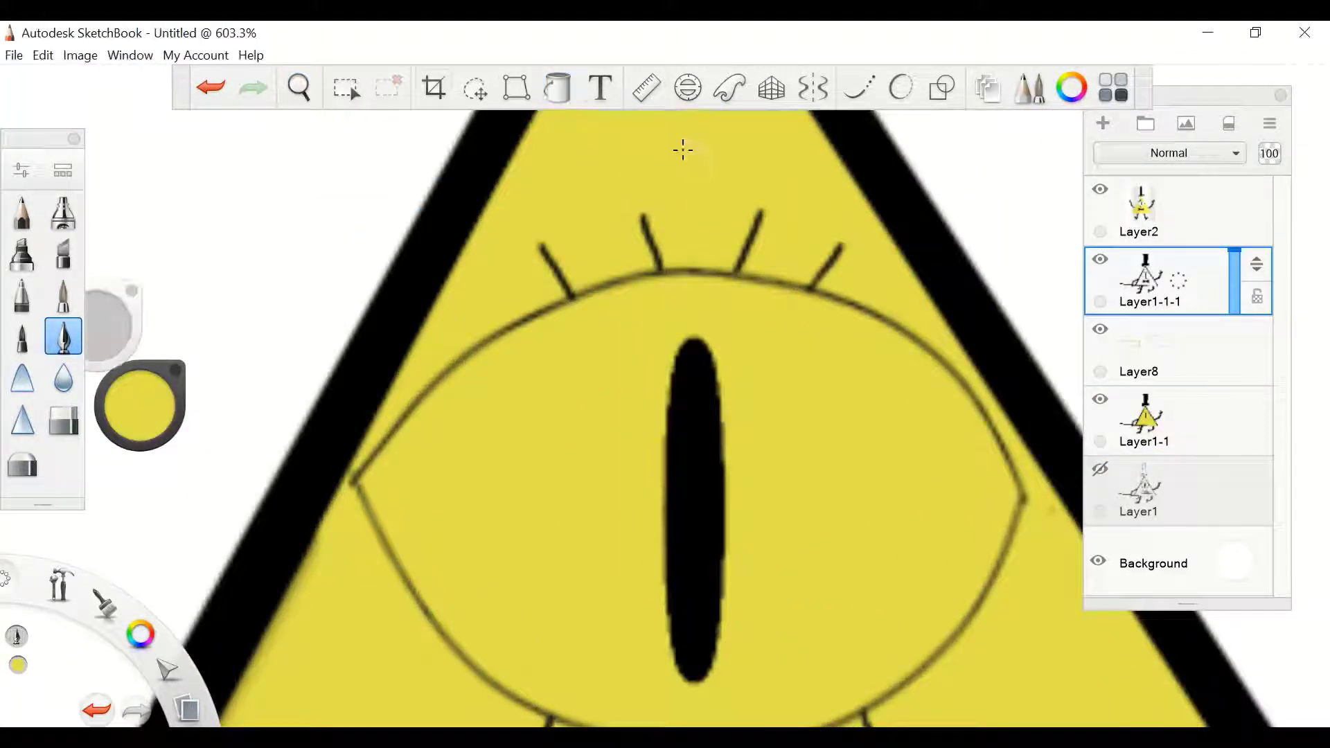
pyautogui.press('space')
pyautogui.moveTo(504, 351); pyautogui.dragTo(525, 450)
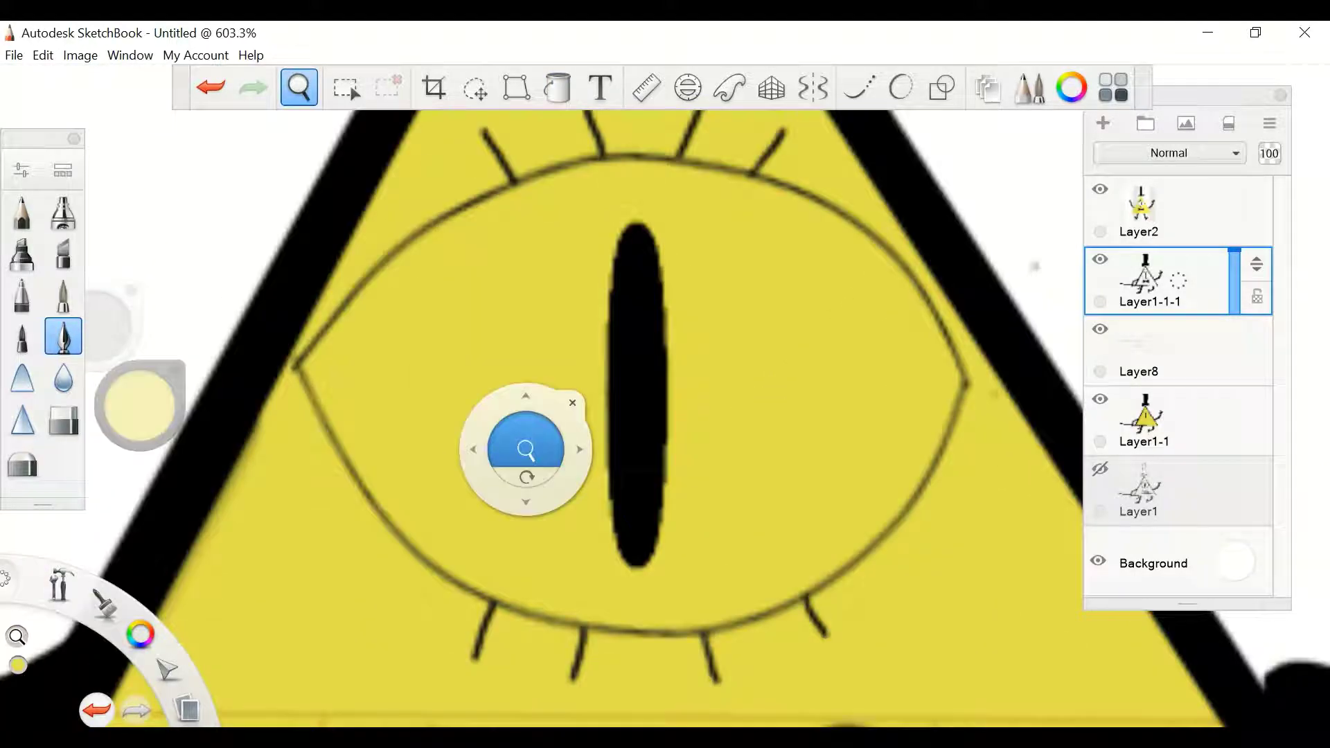
pyautogui.click(142, 407)
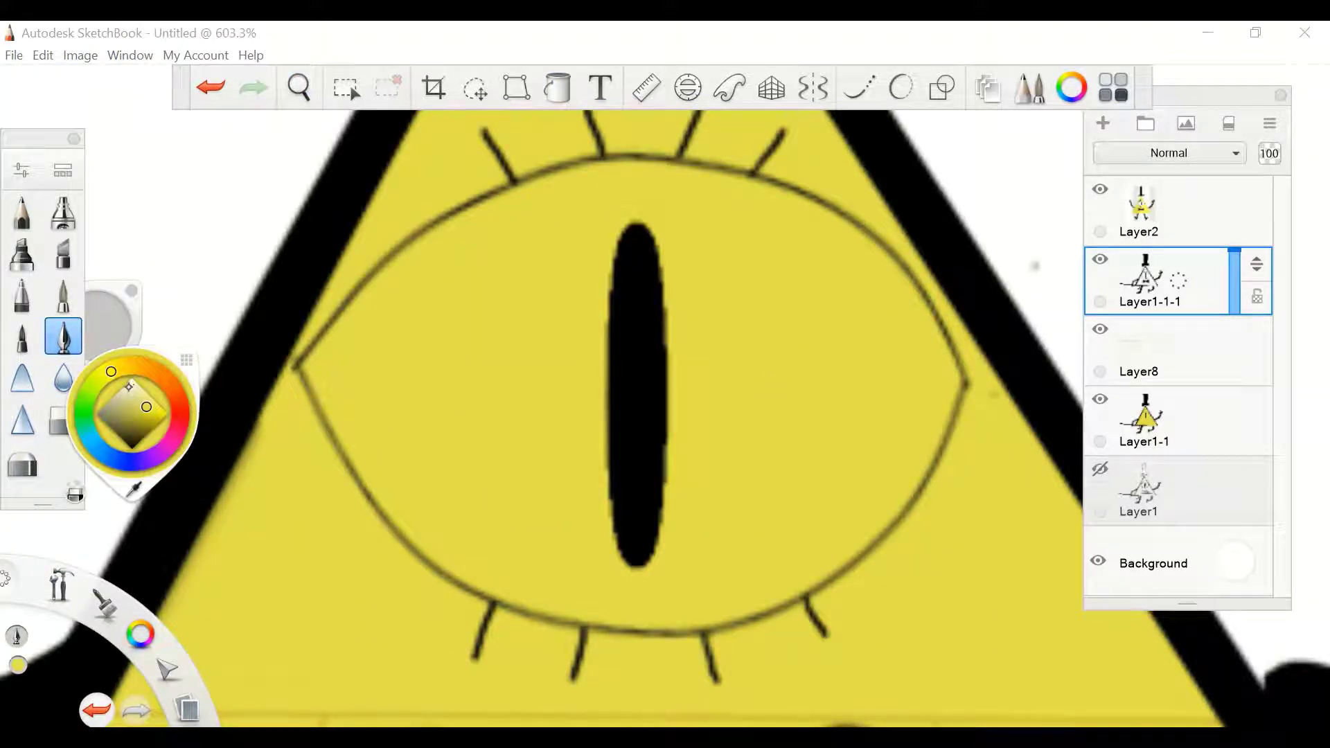
pyautogui.click(1163, 350)
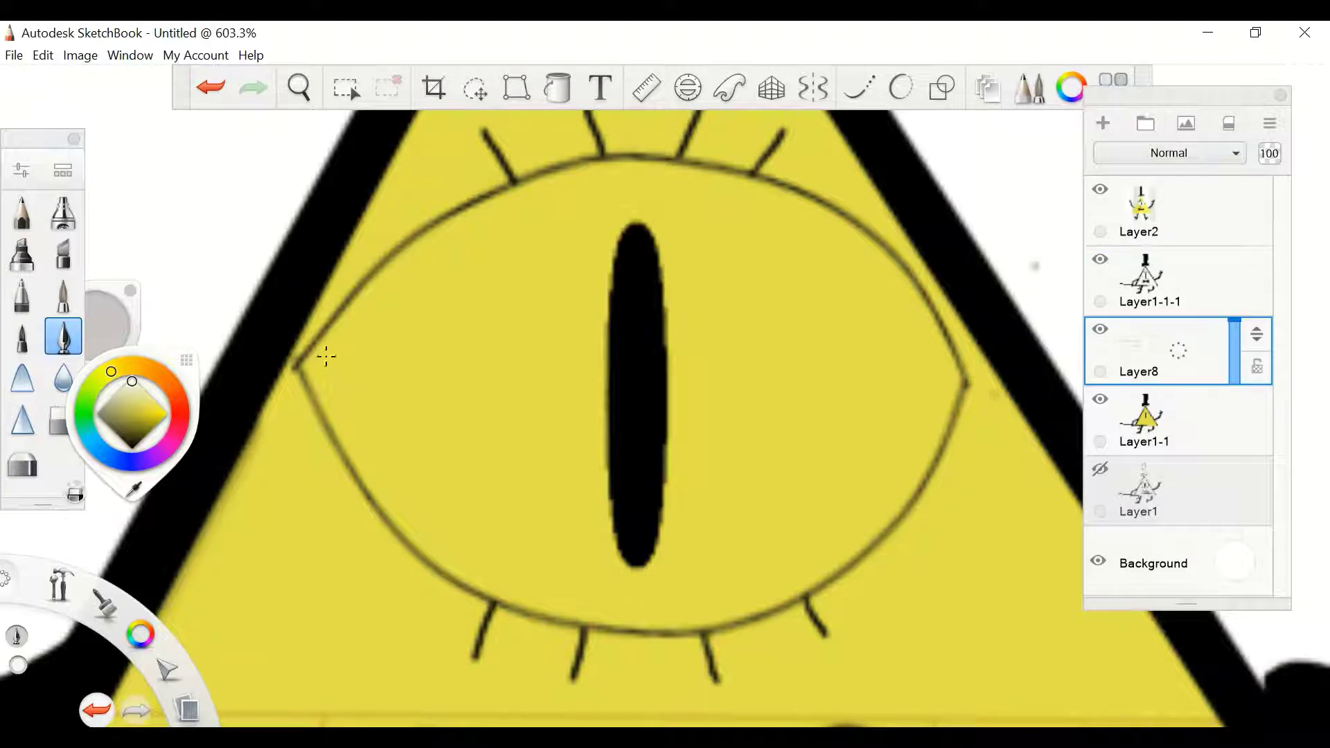
pyautogui.moveTo(305, 366)
pyautogui.mouseDown()
pyautogui.moveTo(491, 239)
pyautogui.moveTo(616, 197)
pyautogui.moveTo(792, 211)
pyautogui.moveTo(450, 315)
pyautogui.mouseUp()
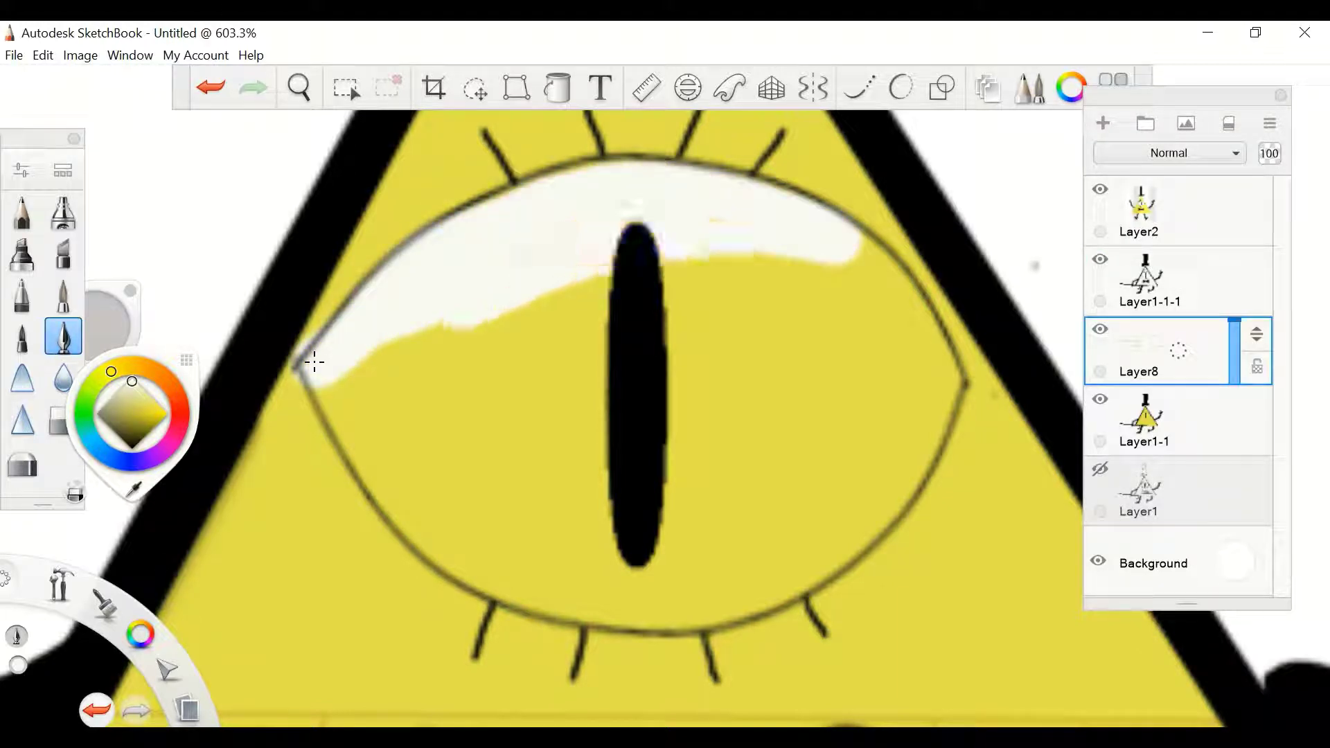
pyautogui.moveTo(305, 370)
pyautogui.mouseDown()
pyautogui.moveTo(498, 558)
pyautogui.moveTo(554, 590)
pyautogui.moveTo(667, 604)
pyautogui.moveTo(757, 582)
pyautogui.moveTo(849, 524)
pyautogui.moveTo(935, 401)
pyautogui.mouseUp()
pyautogui.moveTo(848, 261)
pyautogui.mouseDown()
pyautogui.moveTo(915, 360)
pyautogui.moveTo(775, 527)
pyautogui.moveTo(692, 277)
pyautogui.moveTo(585, 554)
pyautogui.mouseUp()
pyautogui.moveTo(574, 422)
pyautogui.mouseDown()
pyautogui.moveTo(499, 430)
pyautogui.moveTo(374, 395)
pyautogui.mouseUp()
# Merge Layer1-1-1 and Layer8 into Layer1-1, and add a new empty layer beneath the merged character.
pyautogui.click(300, 87)
pyautogui.moveTo(454, 235)
pyautogui.mouseDown()
pyautogui.moveTo(403, 286)
pyautogui.moveTo(420, 262)
pyautogui.mouseUp()
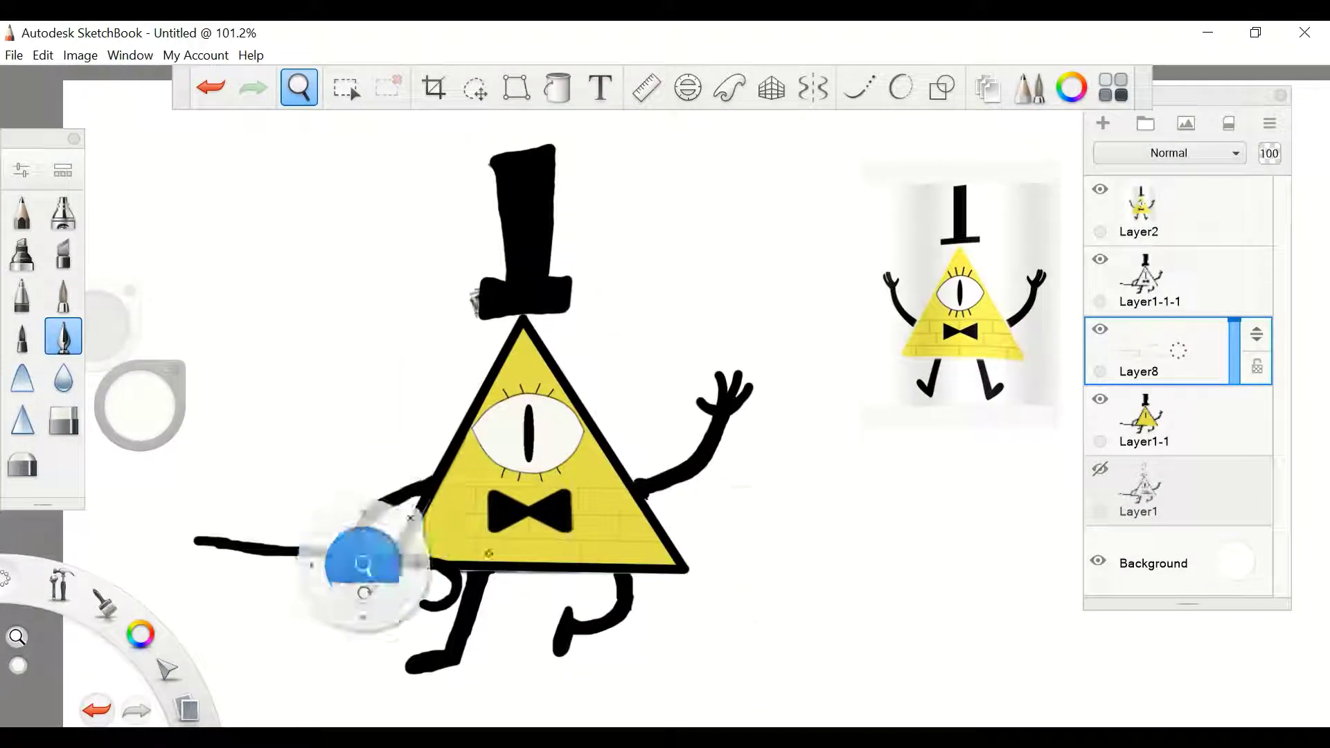
pyautogui.click(1142, 350)
pyautogui.click(1143, 291)
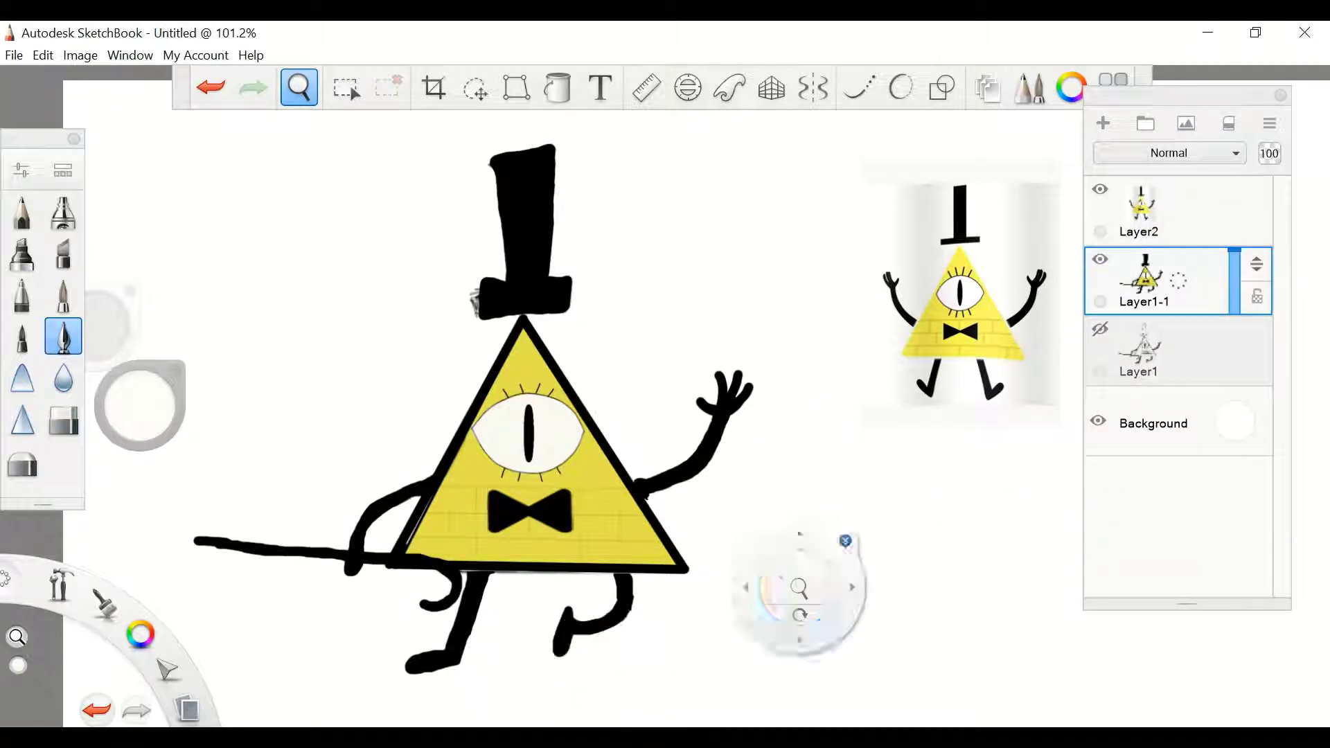
pyautogui.hotkey('ctrl', 'shift', 'n')
pyautogui.moveTo(1252, 311); pyautogui.dragTo(1252, 382)
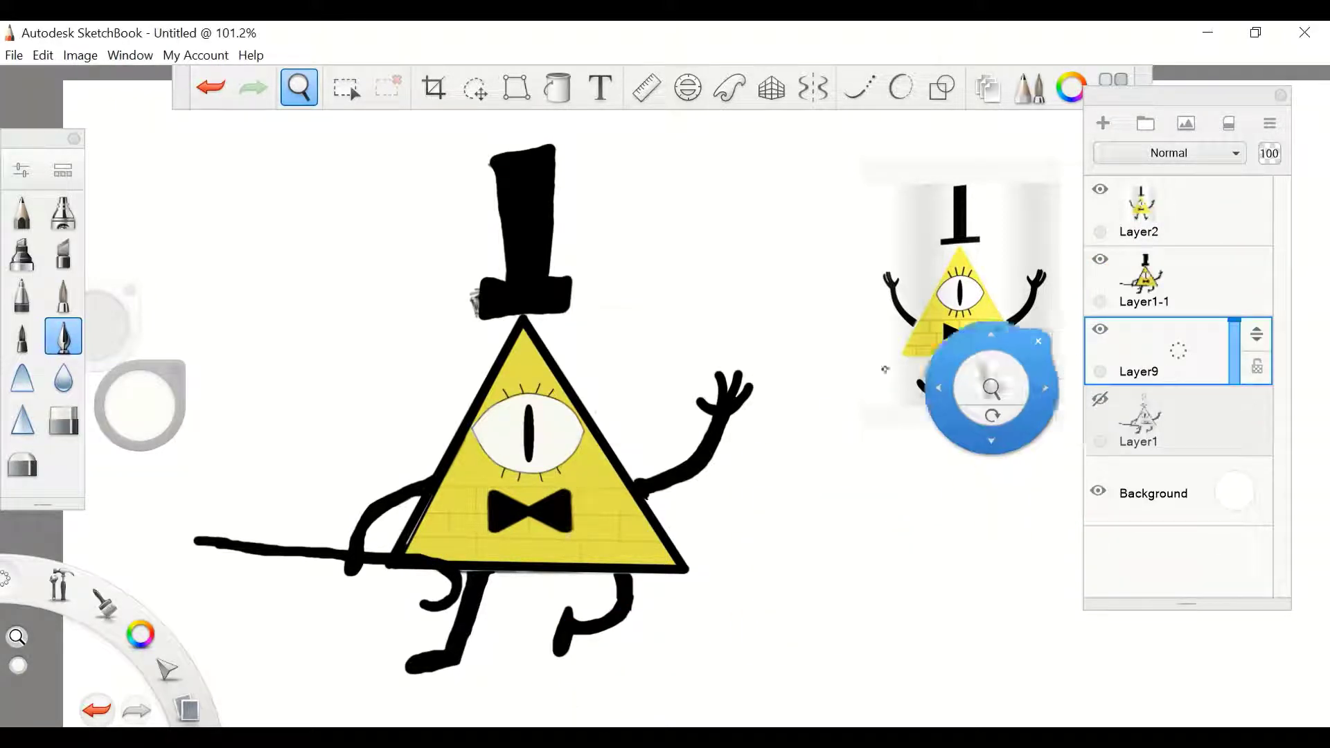
# Draw a bright blue flame outline around the raised hand on Layer9 and fill it with the same blue.
pyautogui.moveTo(990, 385); pyautogui.dragTo(796, 311)
pyautogui.click(139, 405)
pyautogui.click(160, 410)
pyautogui.click(135, 487)
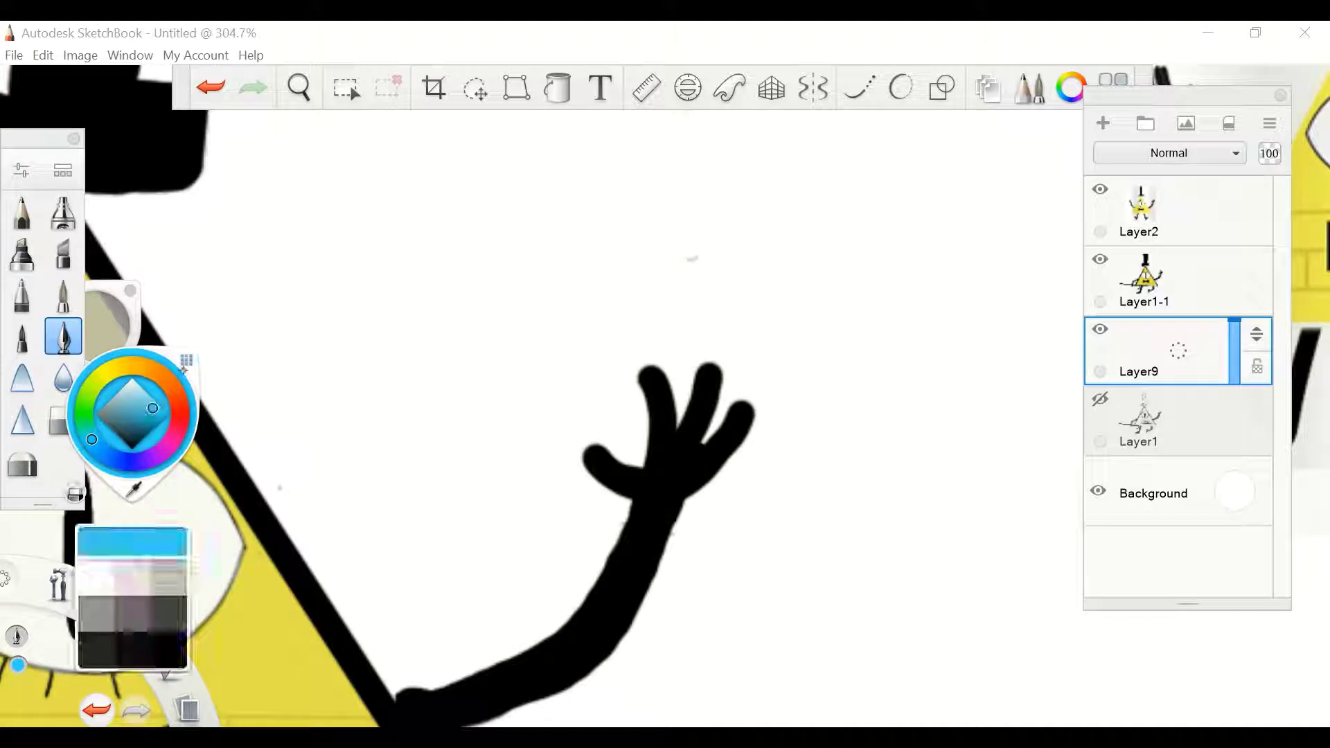
pyautogui.click(139, 405)
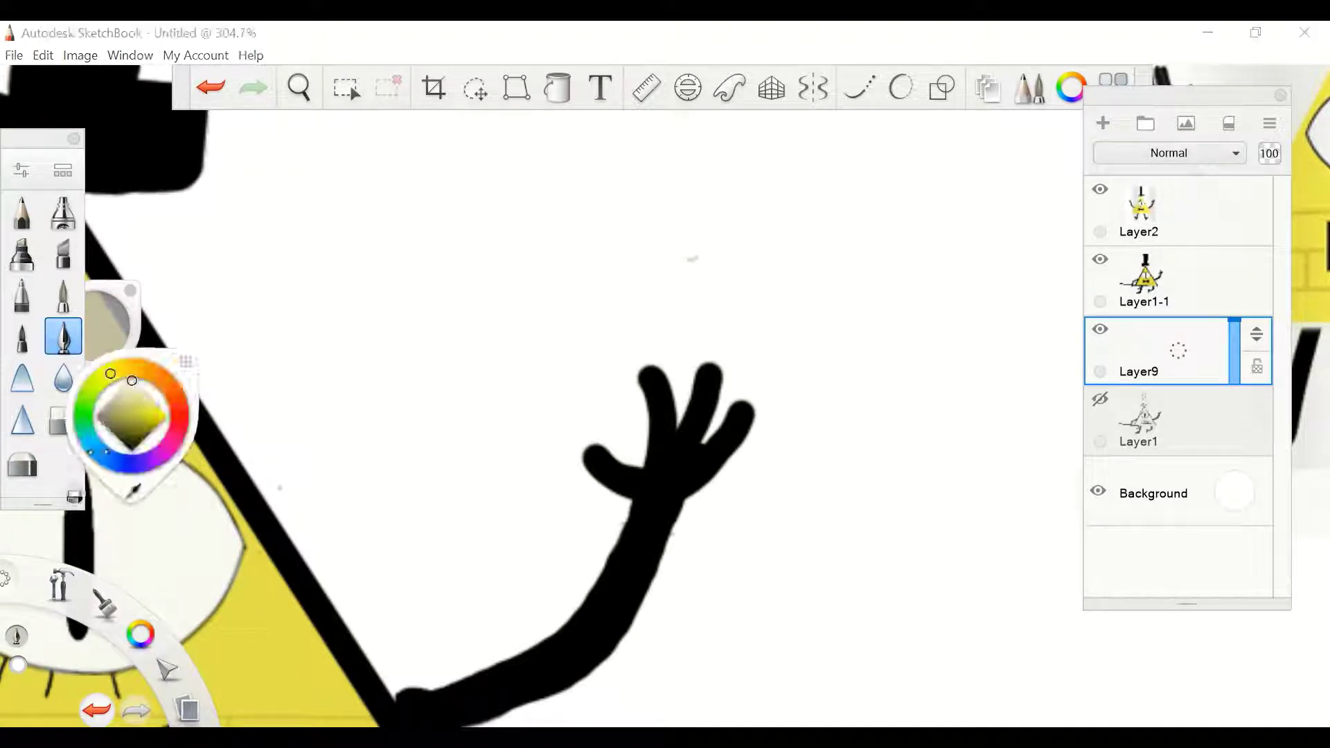
pyautogui.moveTo(609, 504)
pyautogui.mouseDown()
pyautogui.moveTo(554, 350)
pyautogui.moveTo(710, 228)
pyautogui.moveTo(865, 402)
pyautogui.moveTo(595, 511)
pyautogui.mouseUp()
pyautogui.press('f')
pyautogui.click(628, 395)
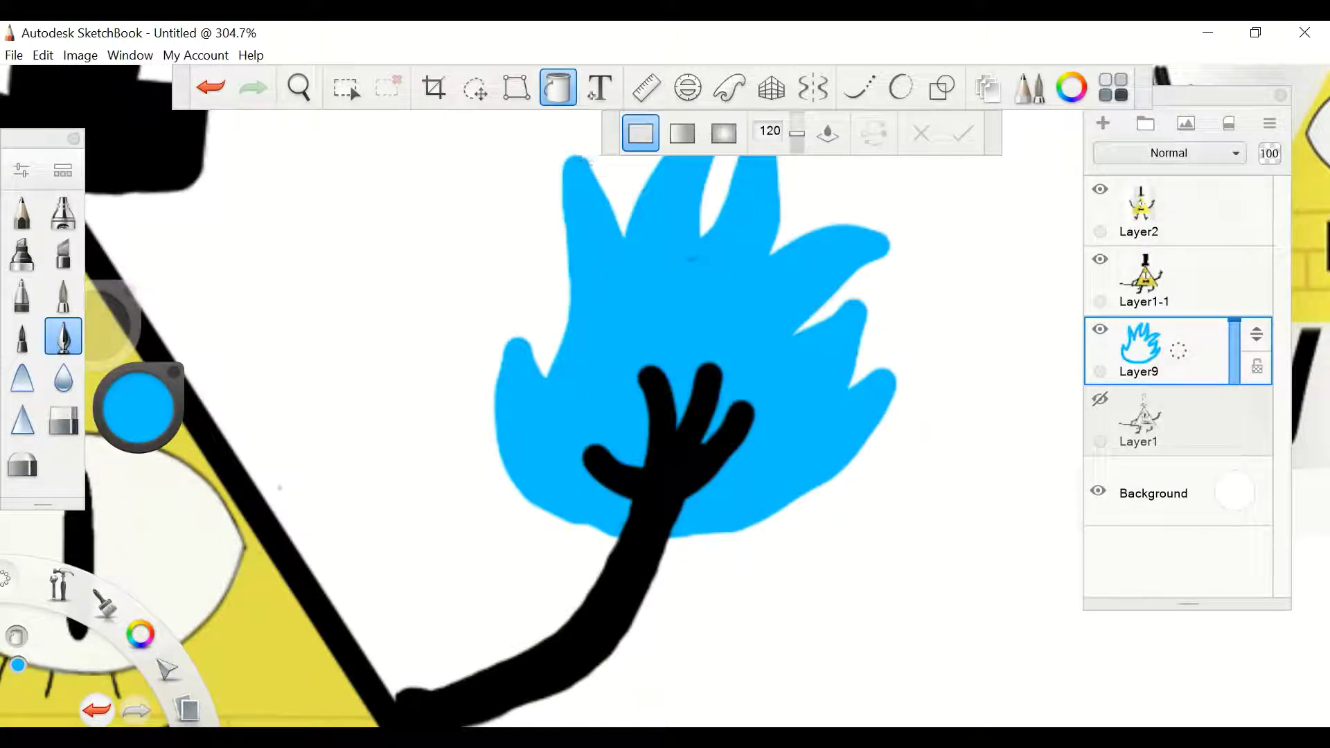
# Shade the left-hand edges and tips of the flame with a darker blue, redoing the first shading stroke.
pyautogui.moveTo(138, 409); pyautogui.dragTo(139, 437)
pyautogui.click(63, 336)
pyautogui.moveTo(613, 537)
pyautogui.mouseDown()
pyautogui.moveTo(589, 547)
pyautogui.moveTo(516, 315)
pyautogui.moveTo(624, 236)
pyautogui.moveTo(735, 118)
pyautogui.moveTo(852, 218)
pyautogui.mouseUp()
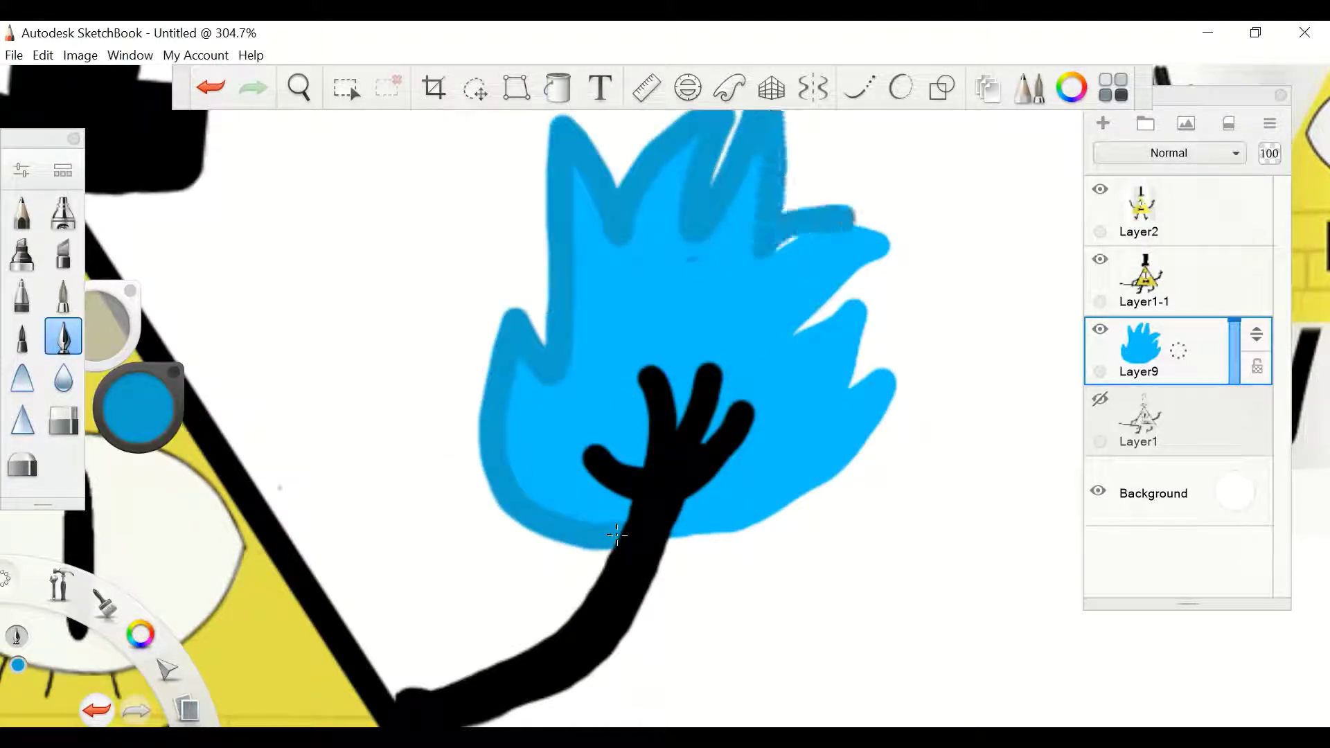
pyautogui.hotkey('ctrl', 'z')
pyautogui.moveTo(613, 537)
pyautogui.mouseDown()
pyautogui.moveTo(527, 298)
pyautogui.moveTo(686, 131)
pyautogui.mouseUp()
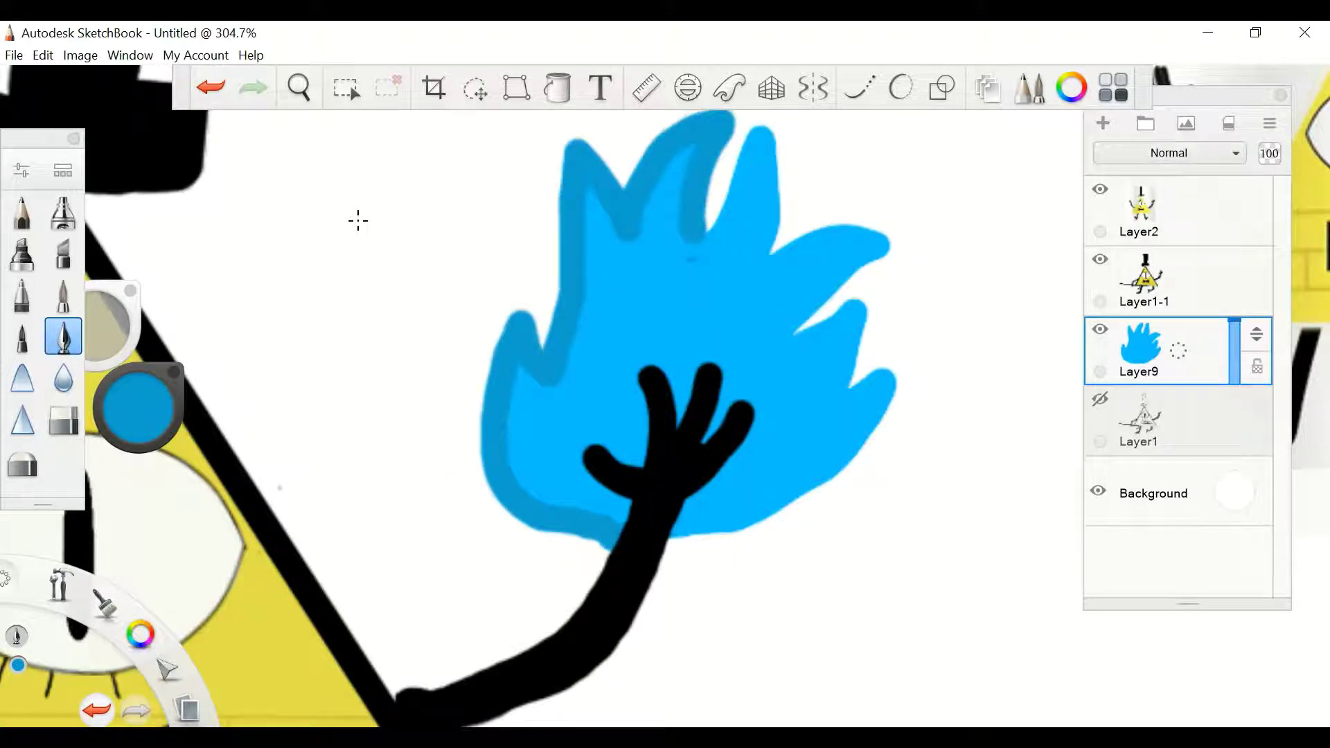
# Undo the deeper blue stroke along the flame's outer edge and paint inner flame tongues around the hand in that blue.
pyautogui.click(139, 408)
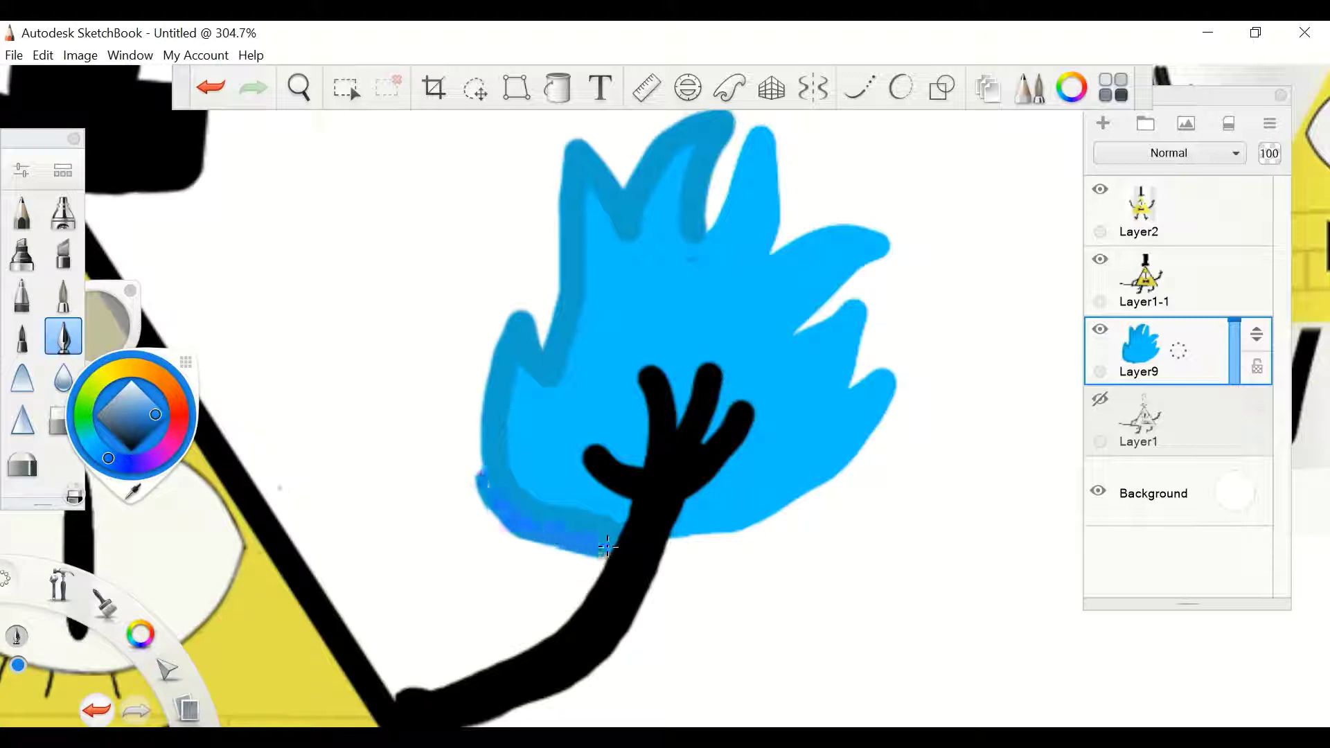
pyautogui.hotkey('ctrl', 'z')
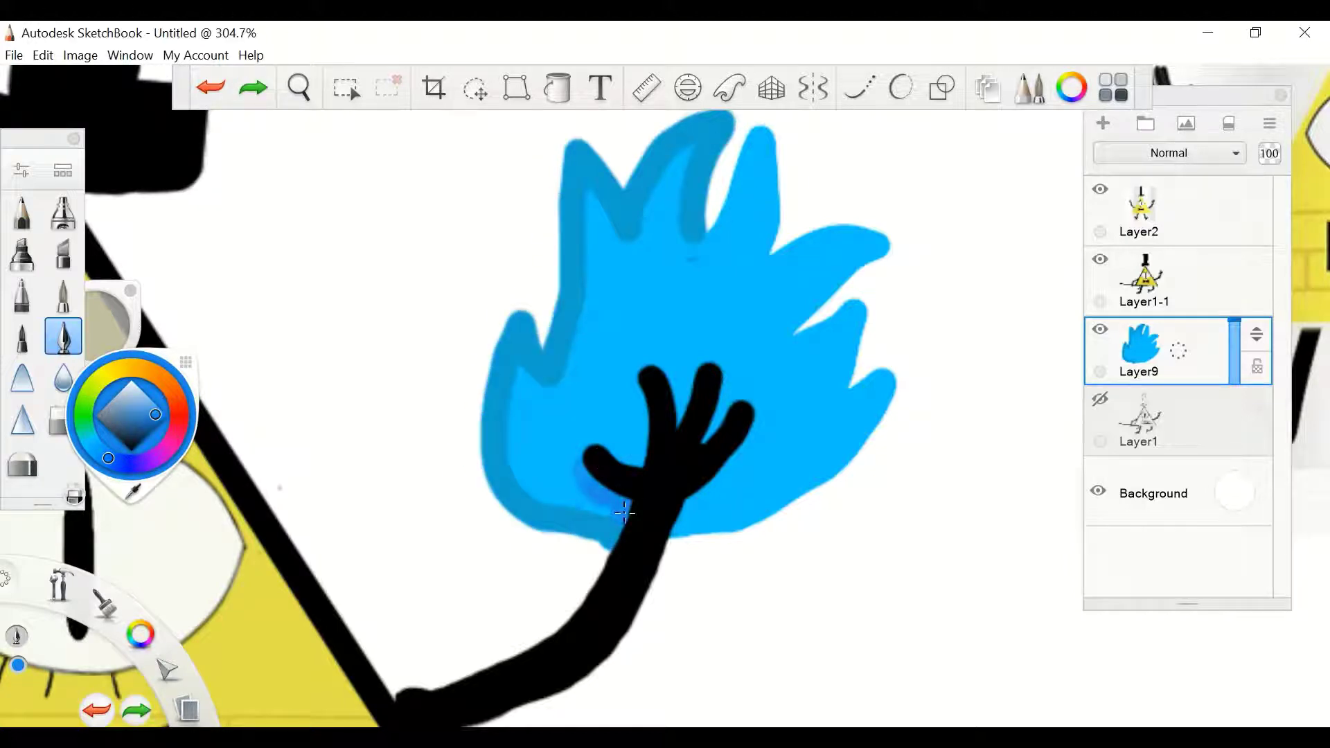
pyautogui.moveTo(665, 242); pyautogui.dragTo(627, 436)
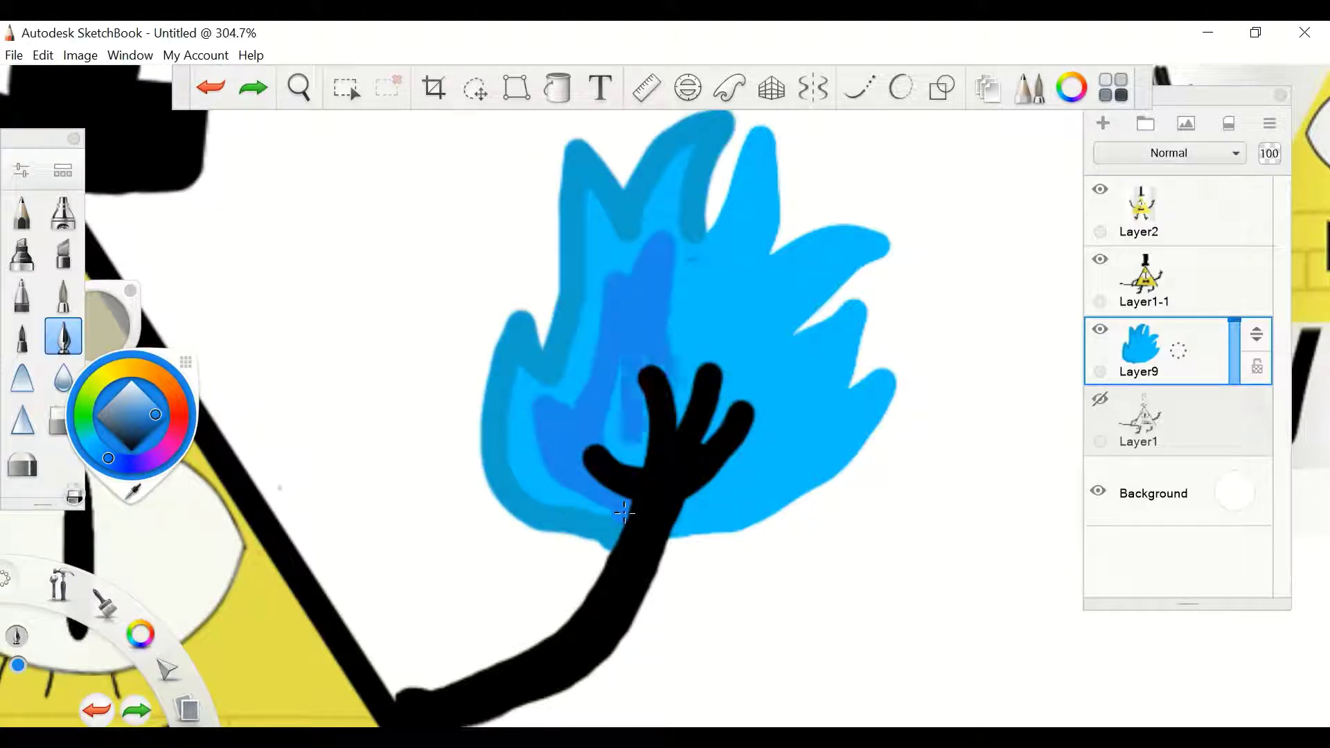
pyautogui.moveTo(744, 236); pyautogui.dragTo(686, 408)
pyautogui.moveTo(790, 273)
pyautogui.mouseDown()
pyautogui.moveTo(713, 416)
pyautogui.moveTo(445, 505)
pyautogui.moveTo(691, 418)
pyautogui.mouseUp()
# Merge the character with the flame layer Layer9 and remove the reference image layer Layer2.
pyautogui.press('space')
pyautogui.moveTo(1143, 277); pyautogui.dragTo(1143, 312)
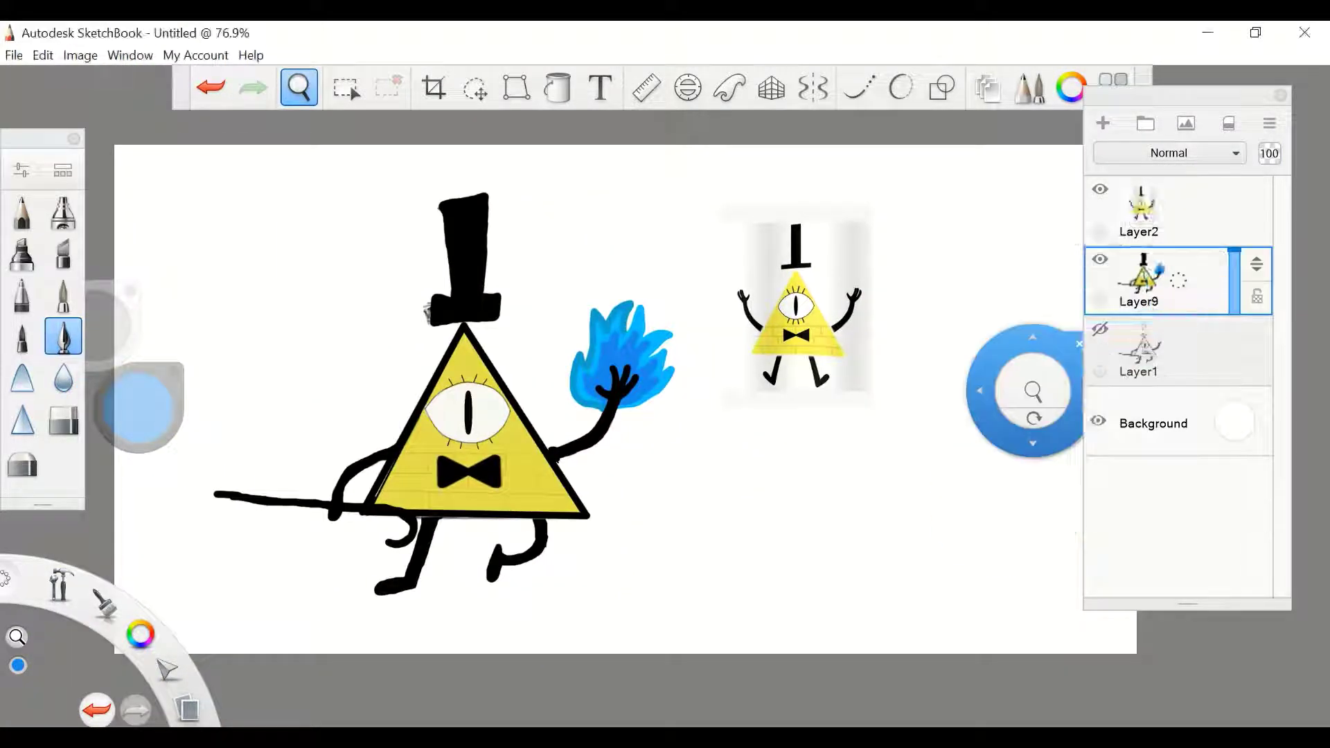
pyautogui.moveTo(1139, 208); pyautogui.dragTo(1139, 242)
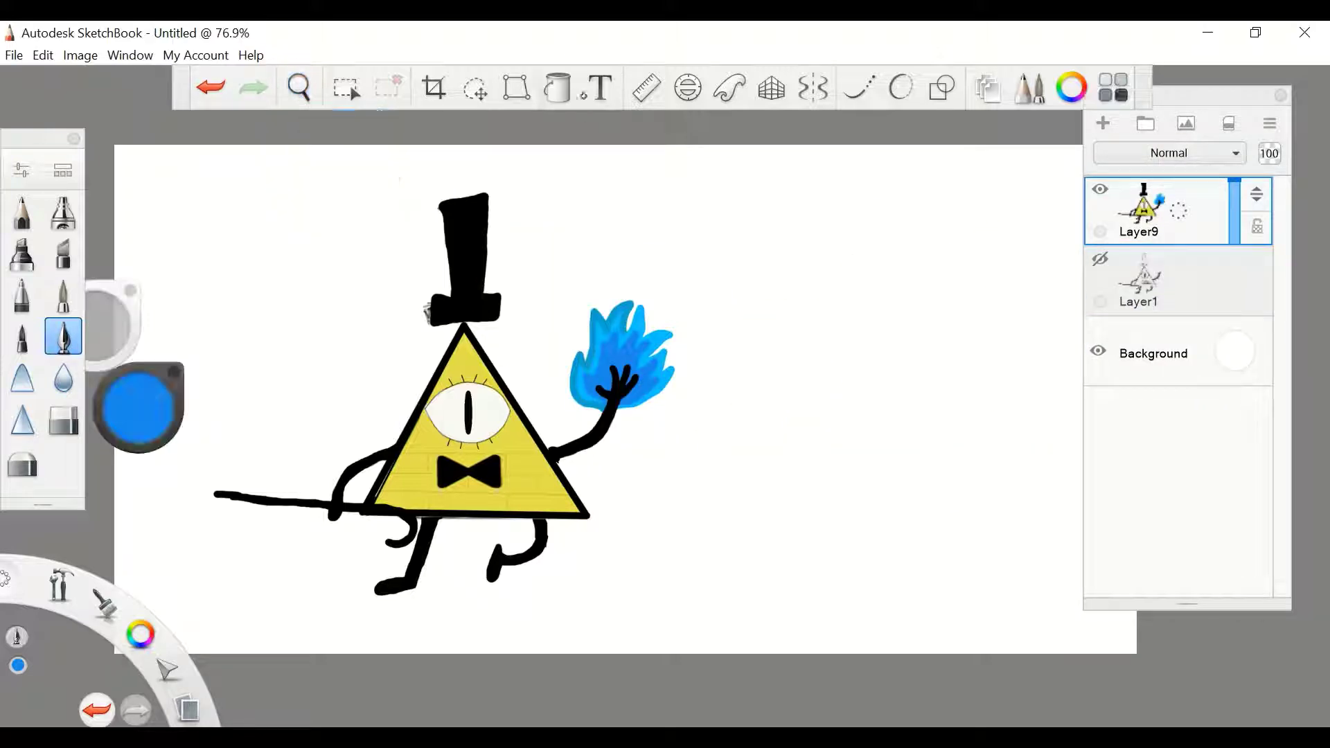
# Move the merged character to the middle of the canvas and erase the stray marks beside the hat brim.
pyautogui.press('t')
pyautogui.press('Escape')
pyautogui.press('v')
pyautogui.moveTo(628, 395); pyautogui.dragTo(778, 394)
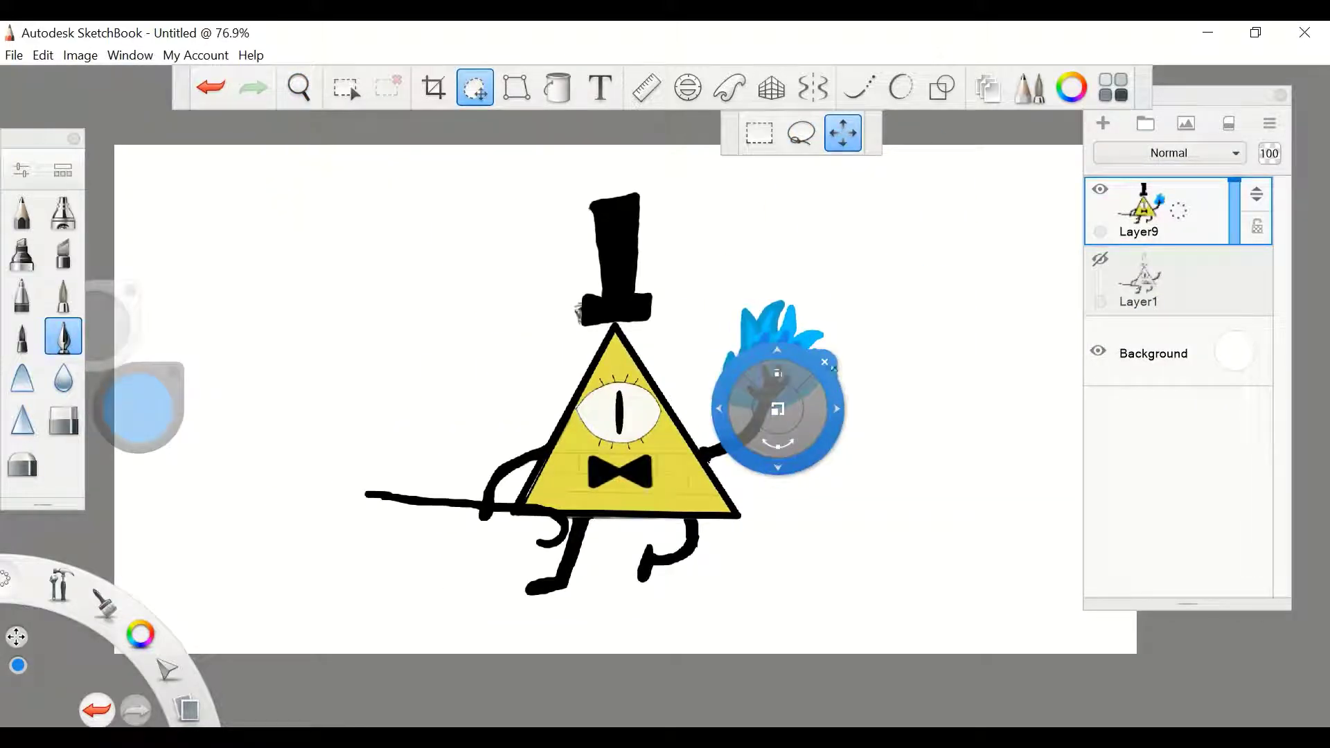
pyautogui.press('e')
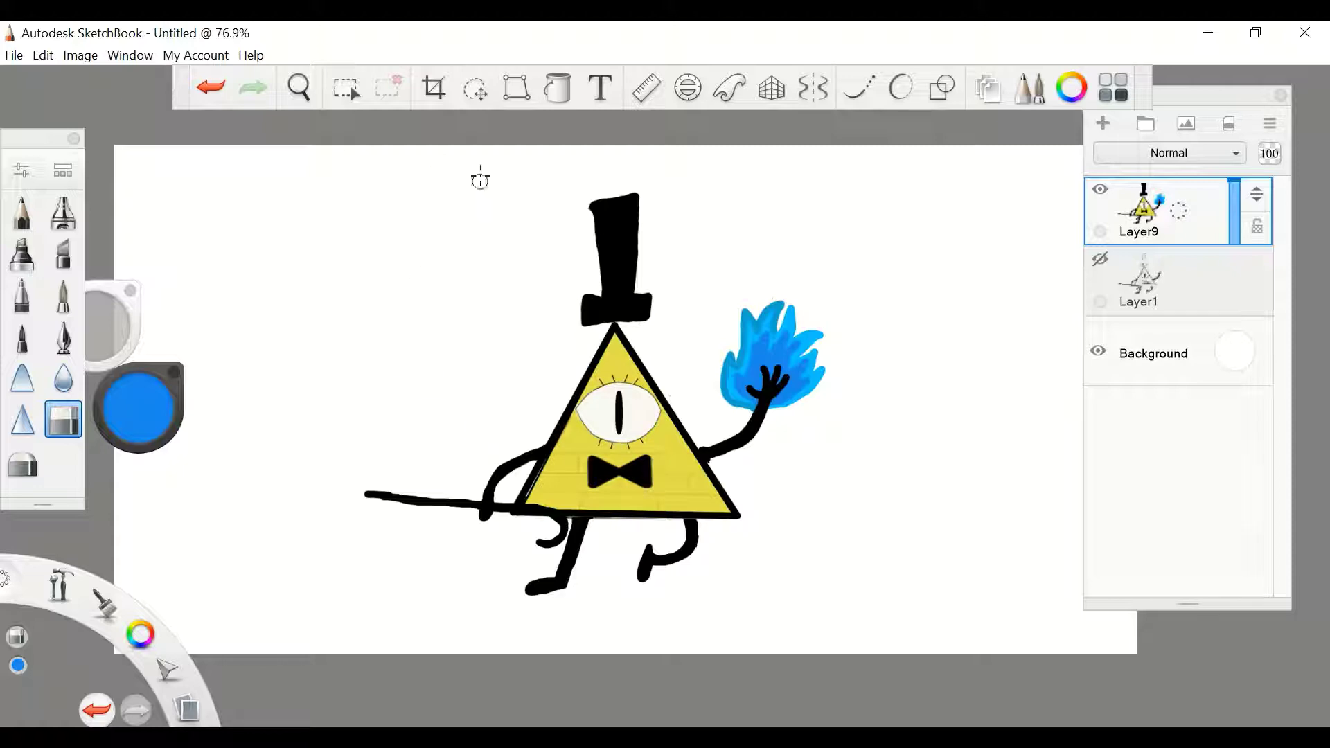
# Tilt the whole character counterclockwise and enlarge it to fill more of the canvas height.
pyautogui.press('v')
pyautogui.moveTo(757, 178); pyautogui.dragTo(609, 351)
pyautogui.moveTo(608, 291); pyautogui.dragTo(626, 294)
pyautogui.moveTo(609, 350); pyautogui.dragTo(874, 372)
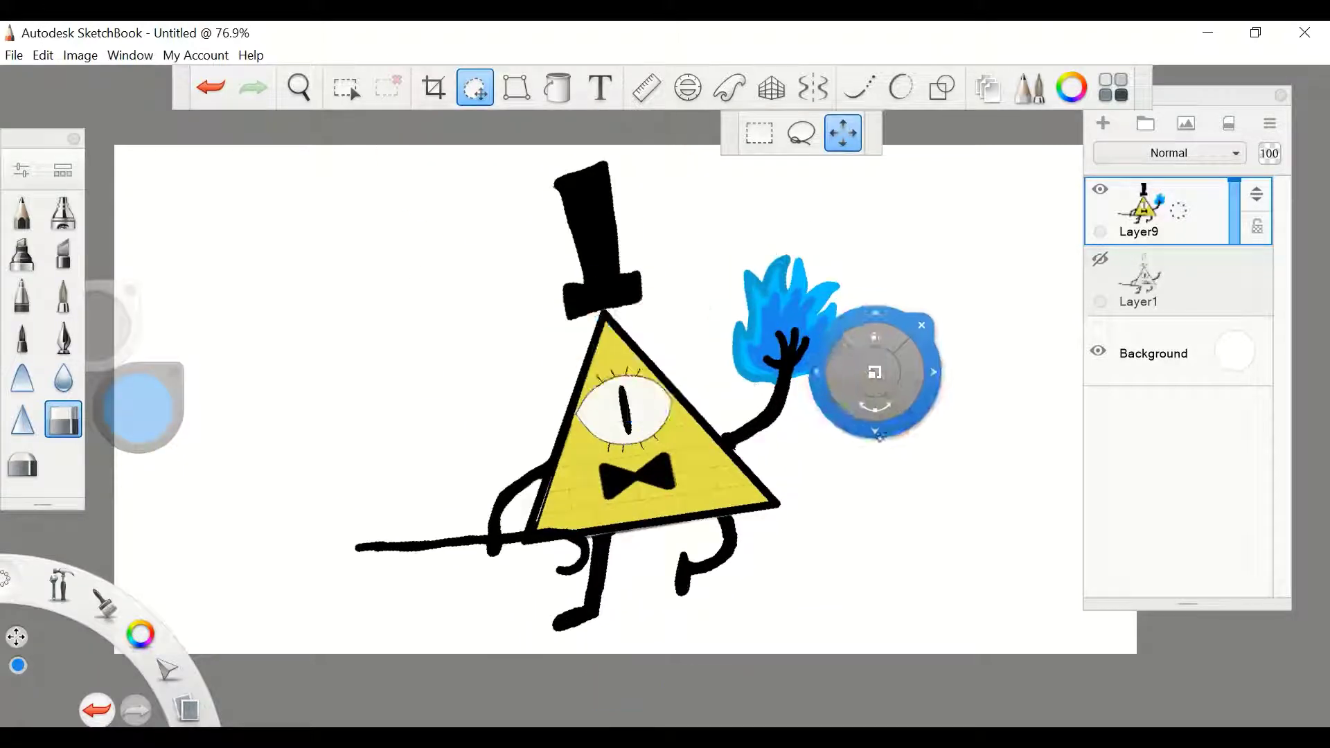